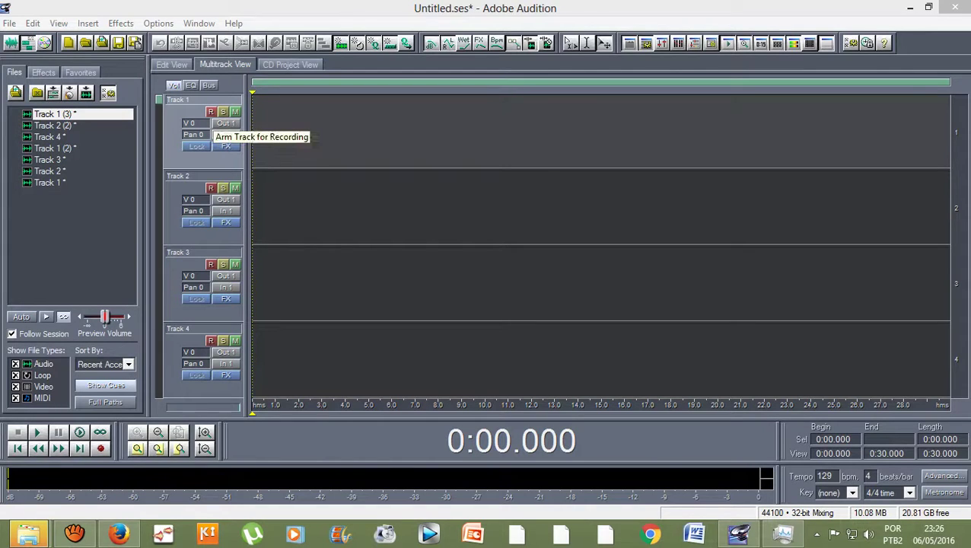
Step: Arm Track 1 for recording and record a take of about 32 seconds from the start of the session
left_click(210, 112)
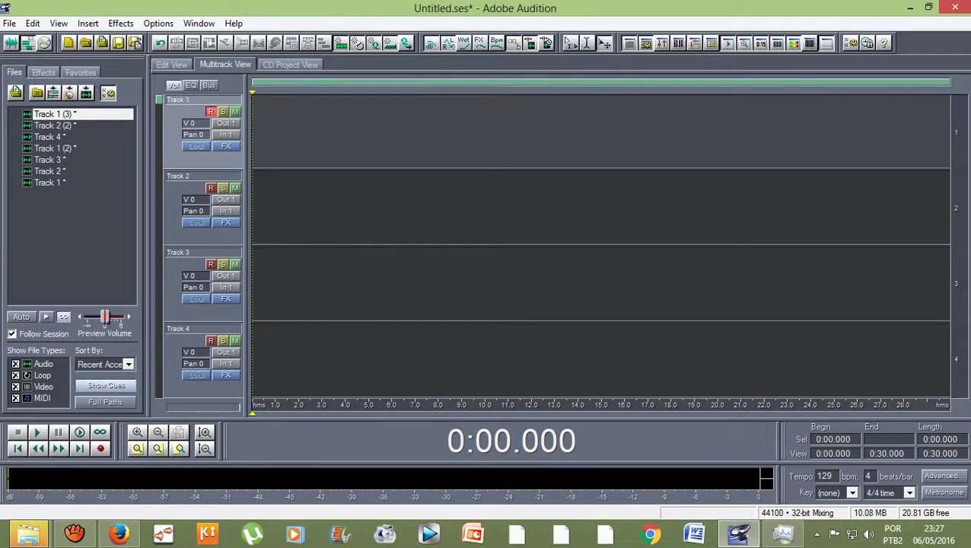
key("ctrl+space")
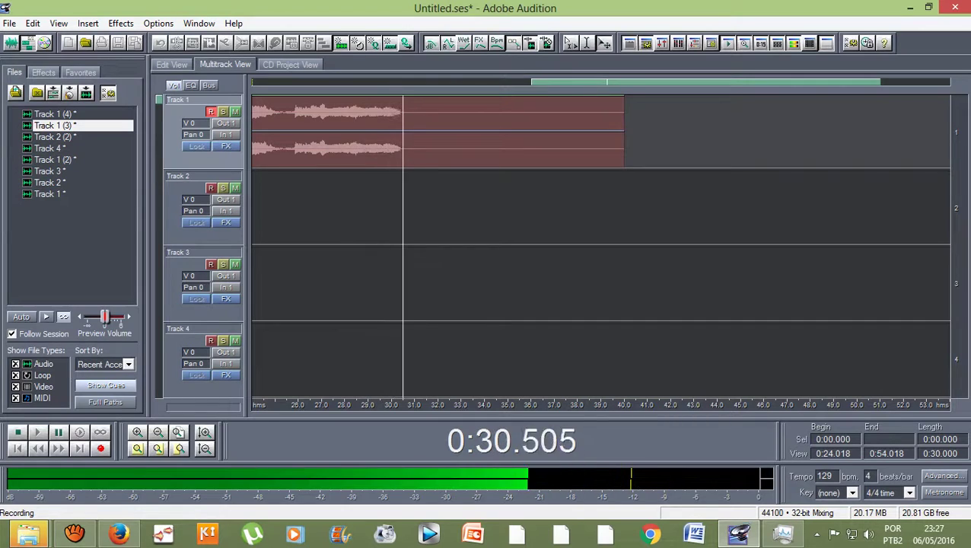
key("space")
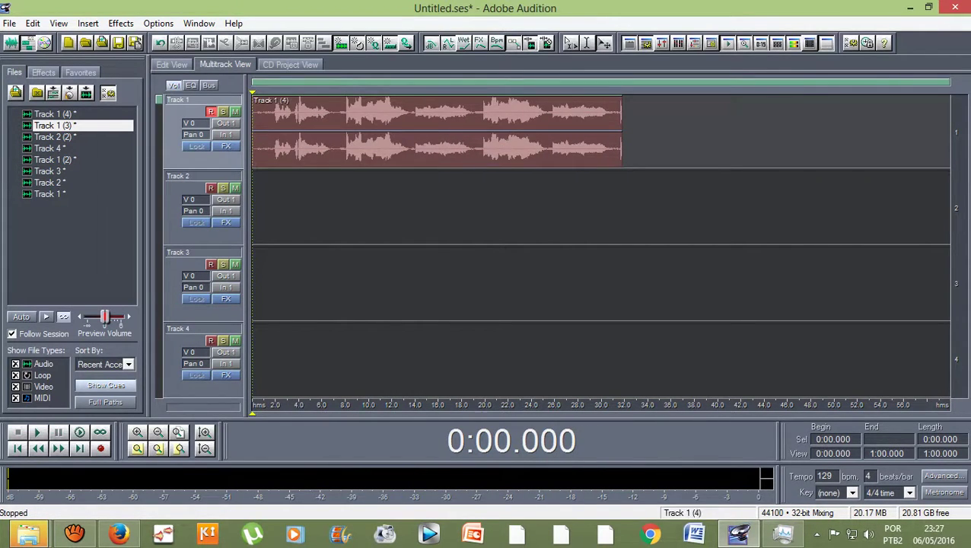
Step: Trim the end of the recorded Track 1 clip back to about 31 seconds after checking its waveform in Edit View
key("ctrl+a")
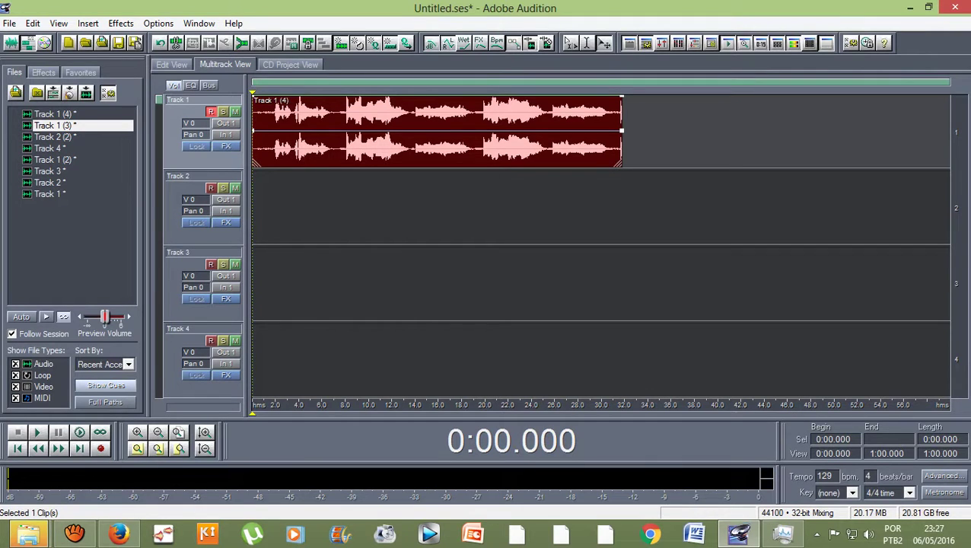
double_click(571, 137)
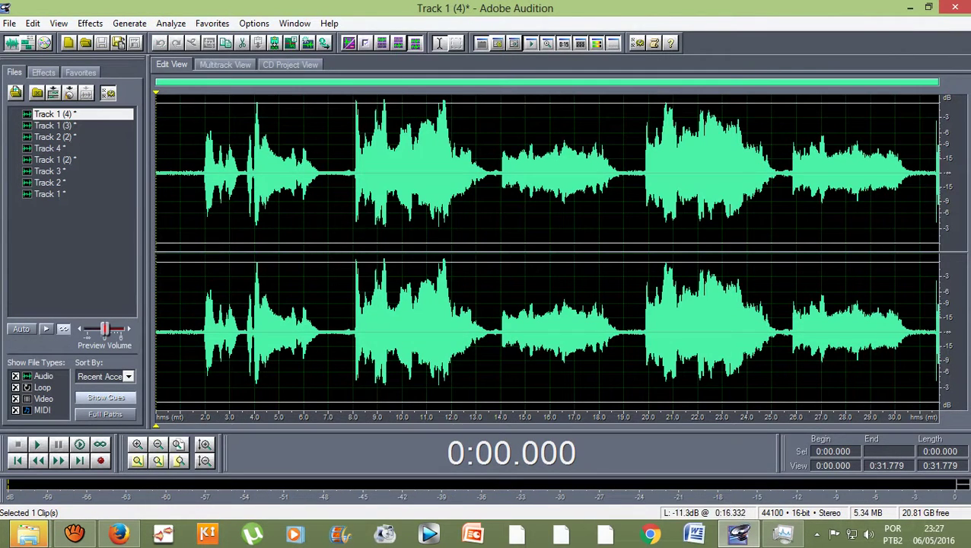
left_click(225, 64)
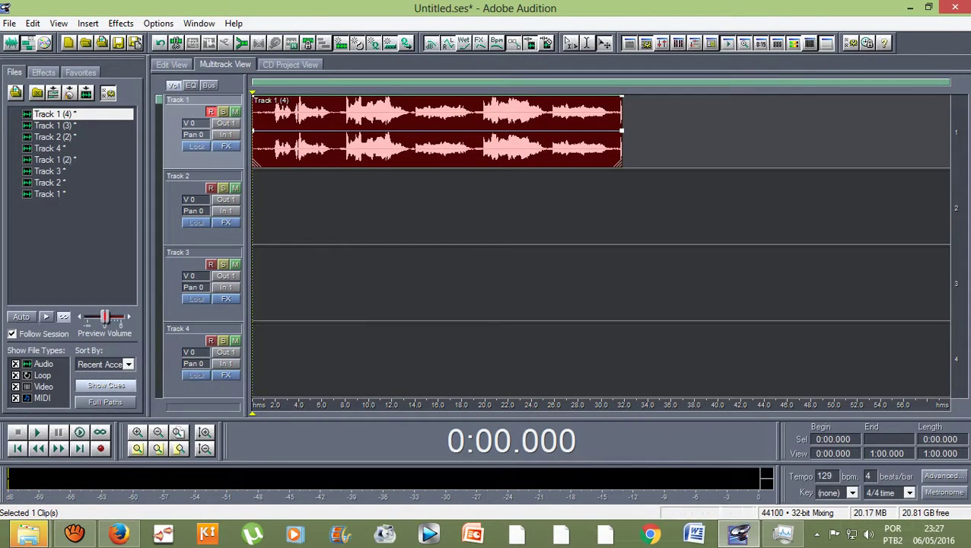
left_click_drag(622, 131, 612, 131)
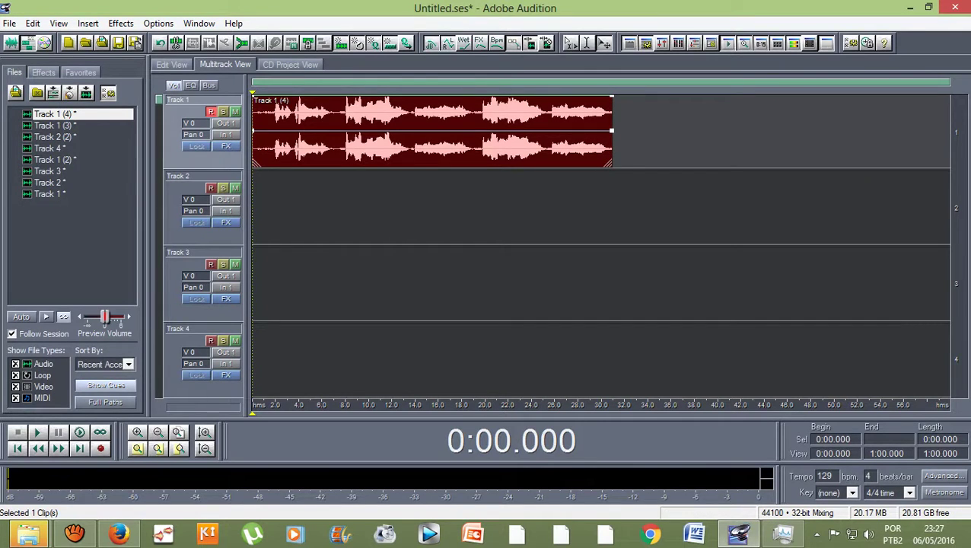
Step: Arm Track 2 instead of Track 1 and record a second take of about 31.5 seconds from the start
left_click(211, 188)
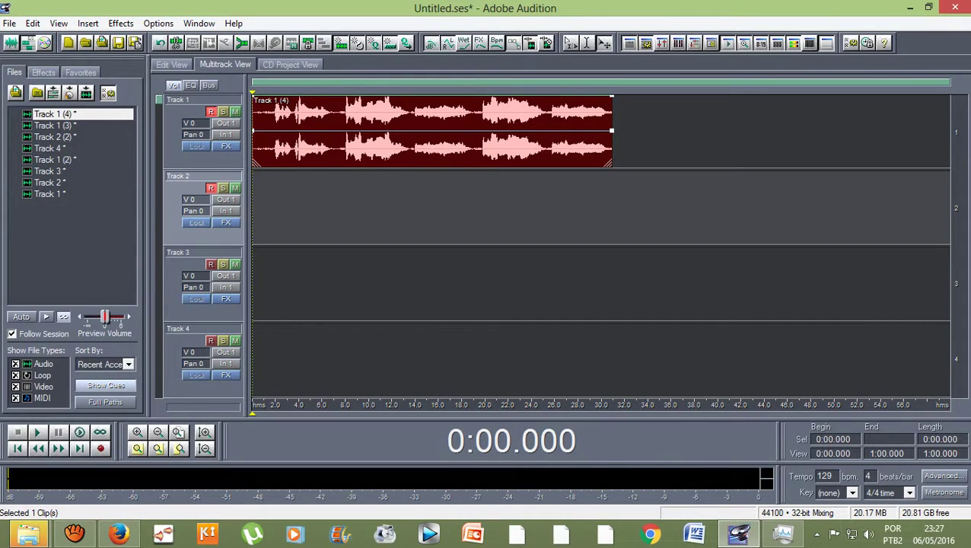
left_click(210, 111)
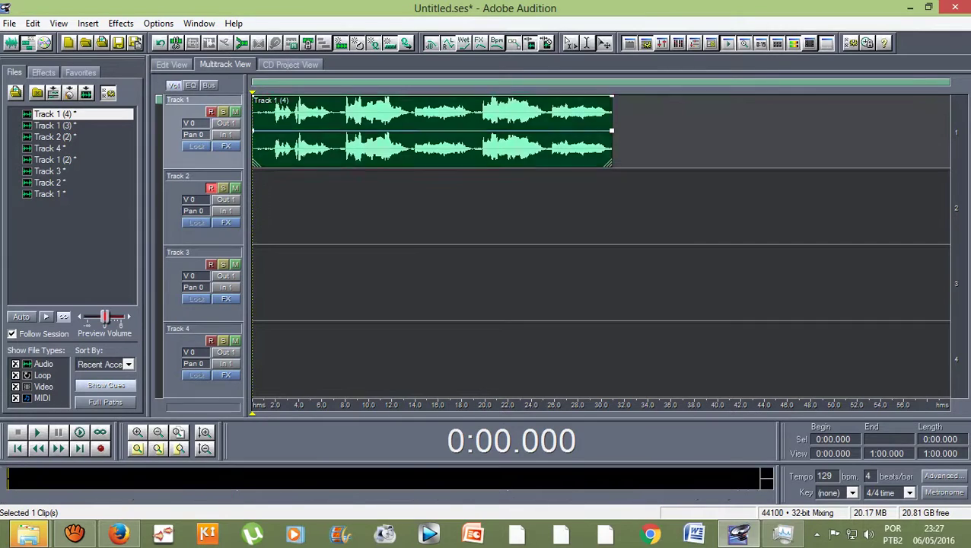
left_click(211, 112)
left_click(211, 111)
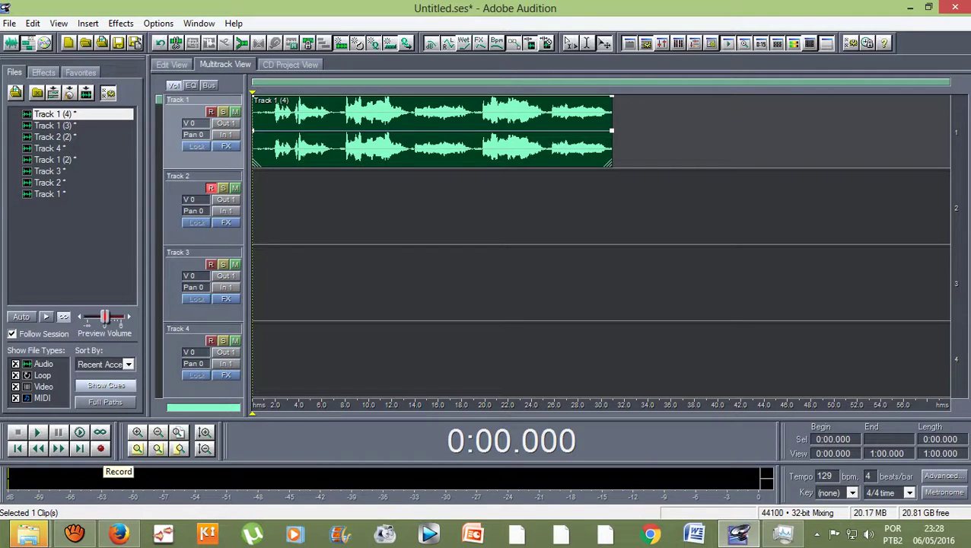
left_click(100, 448)
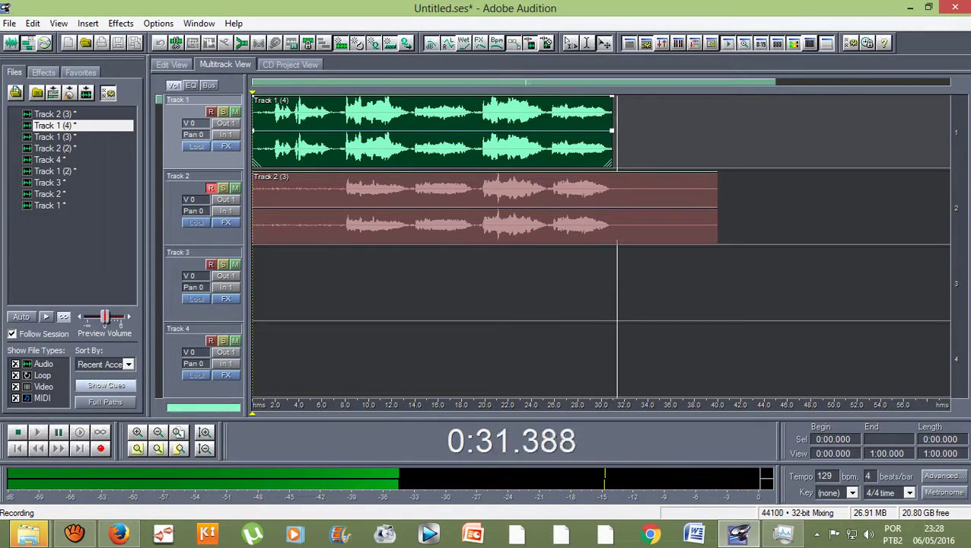
key("space")
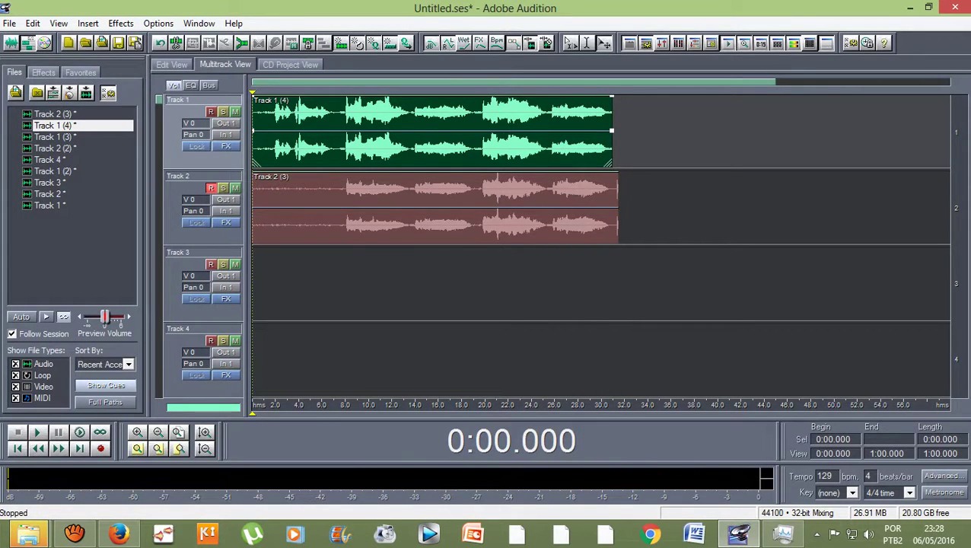
Step: Arm Track 3, disarm and mute Track 2, and record a third take of about 31 seconds
left_click(210, 264)
left_click(211, 188)
left_click(236, 188)
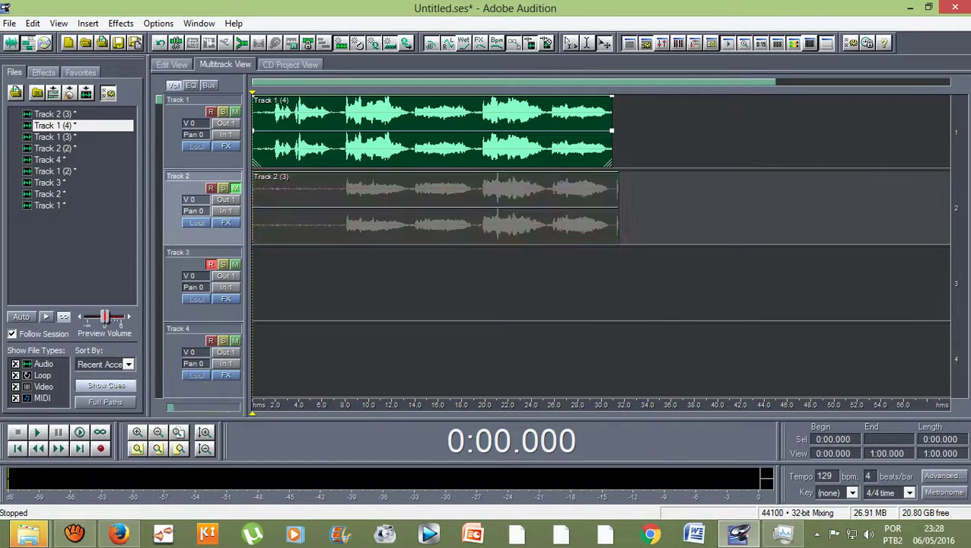
key("ctrl+space")
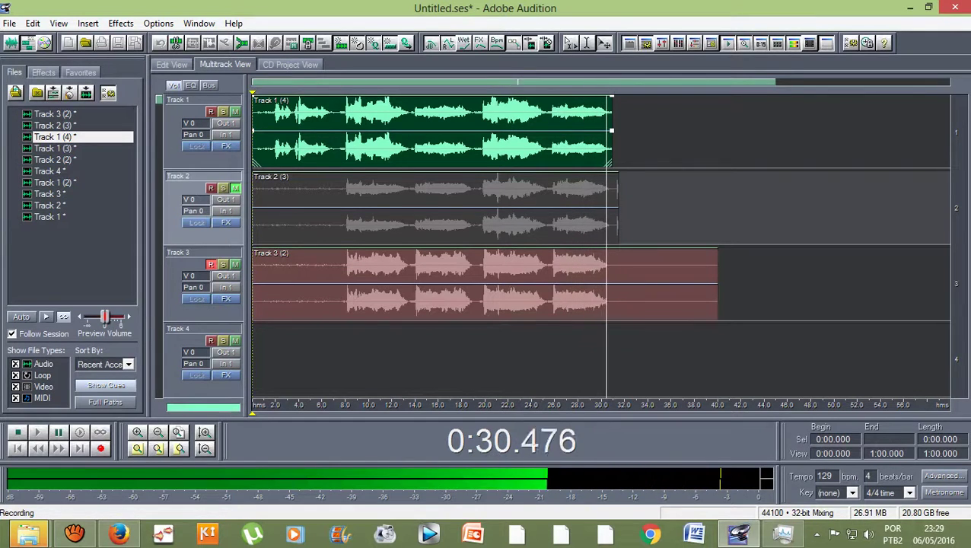
key("space")
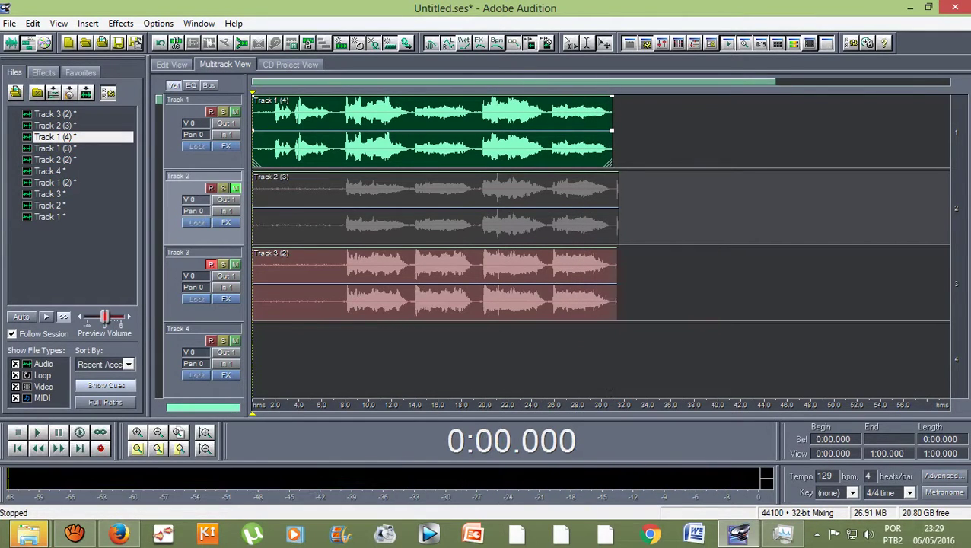
Step: Disarm and mute Track 3, and trim the ends of the Track 2 and Track 3 clips to match the Track 1 clip
left_click(211, 264)
left_click(235, 264)
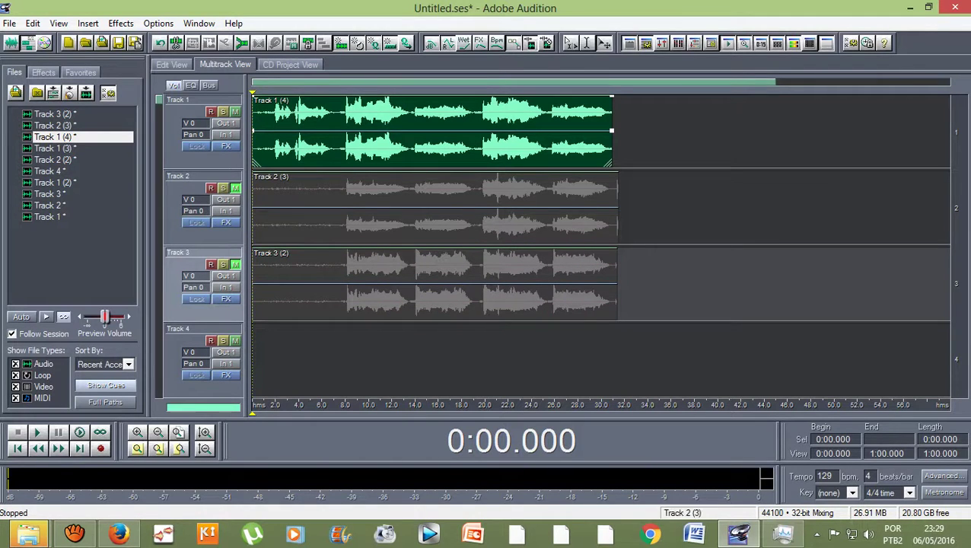
left_click(435, 206)
double_click(441, 205)
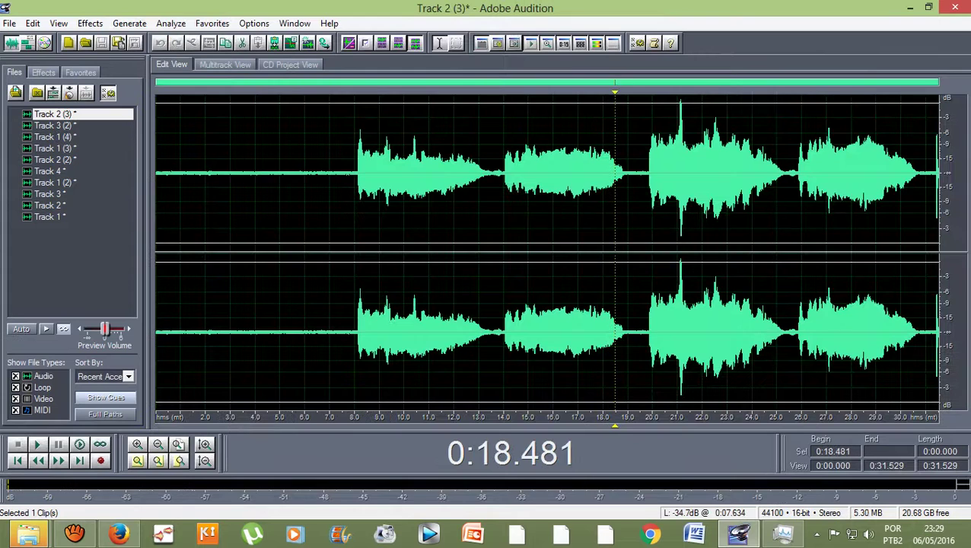
key("F12")
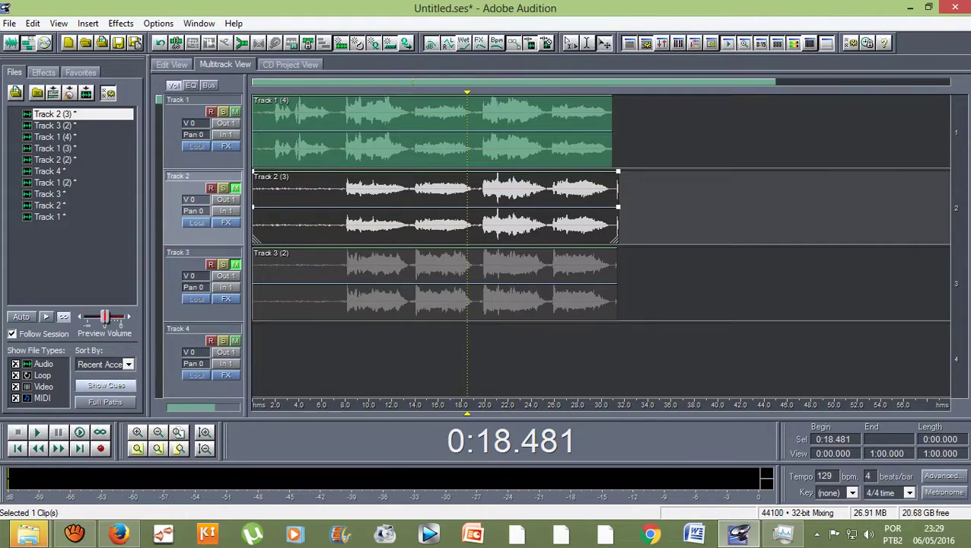
left_click(467, 282)
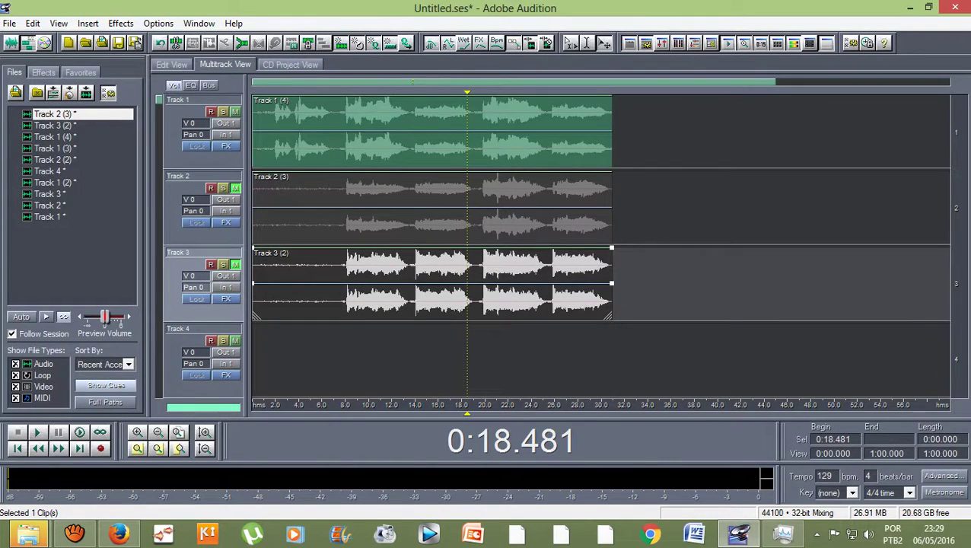
Step: Arm Track 4 and record a take of about 32 seconds from the start of the session
left_click(211, 340)
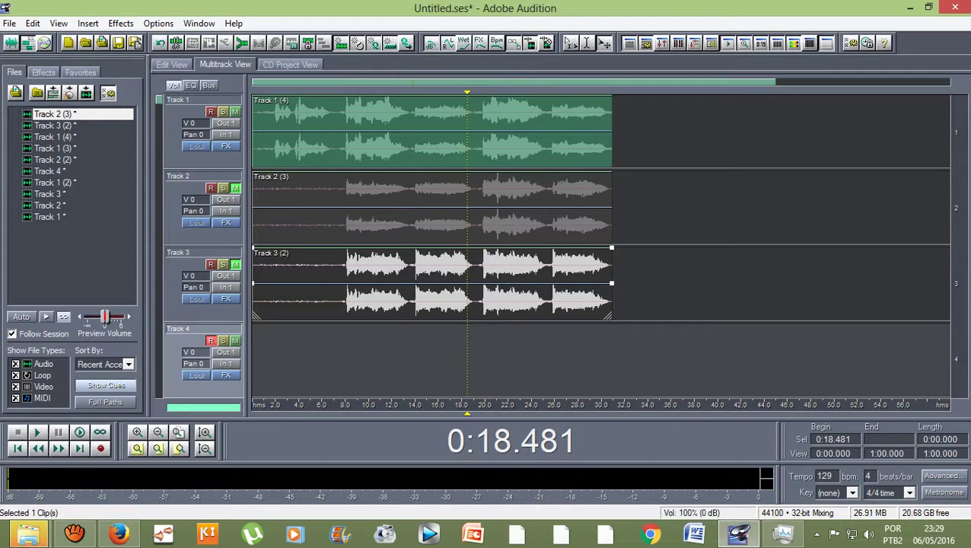
left_click_drag(467, 93, 275, 92)
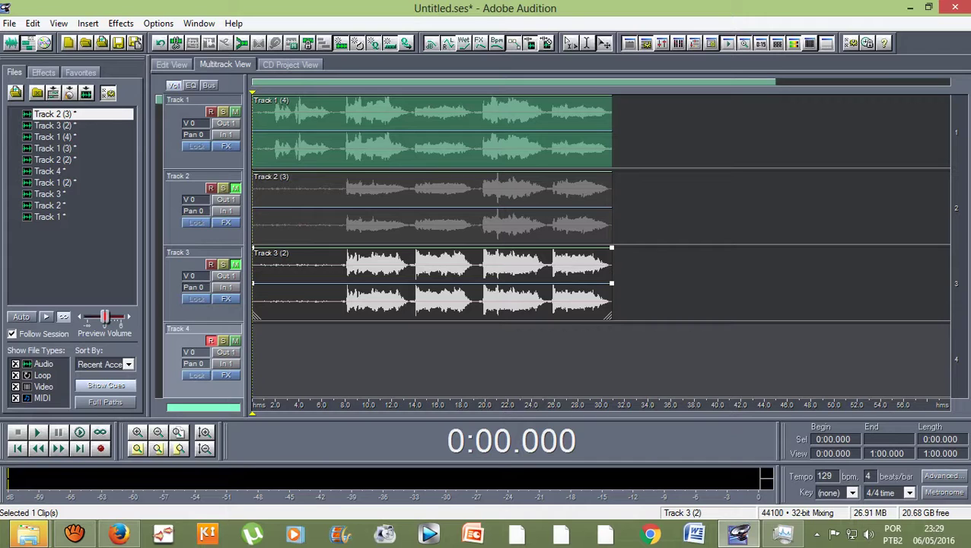
left_click(100, 448)
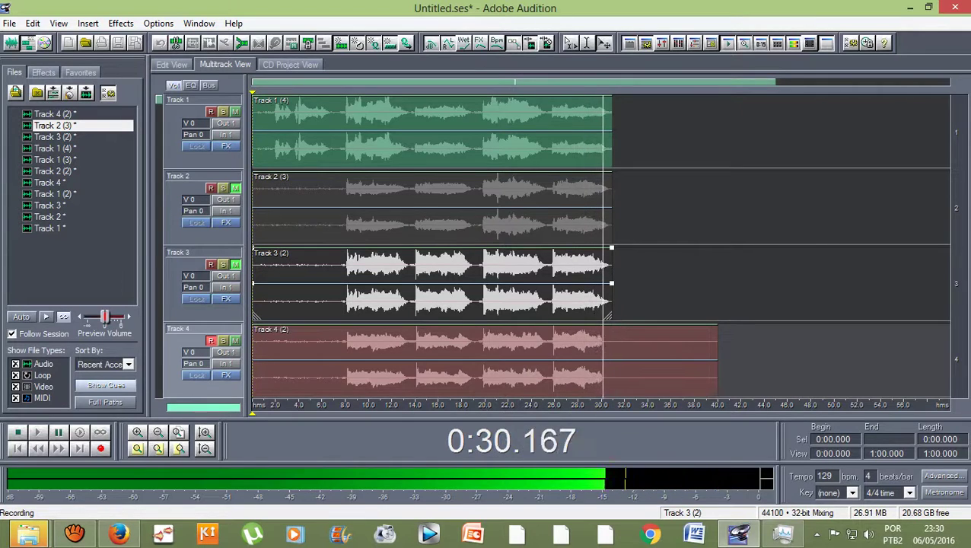
key("space")
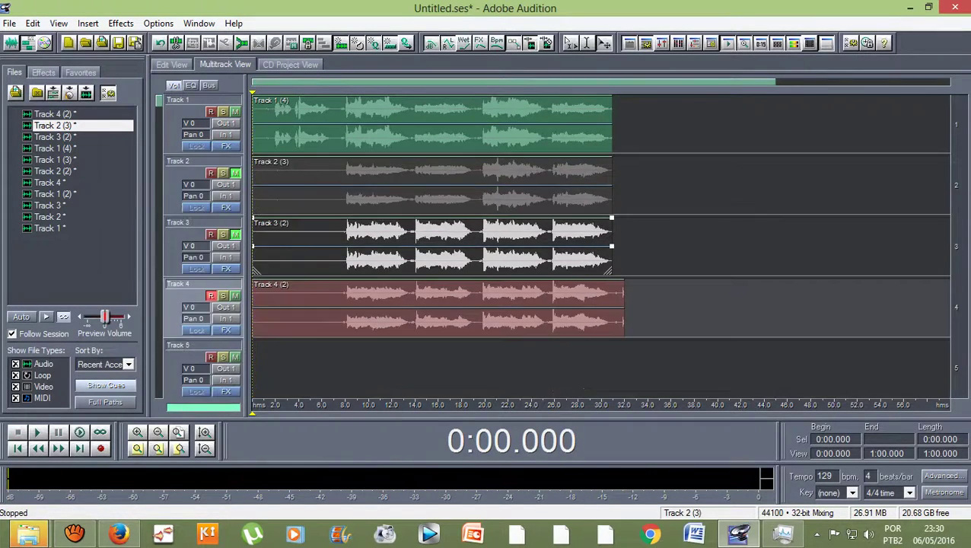
Step: Arm Track 5, disarm and mute Track 4, and record a take of about 31.5 seconds on Track 5
left_click(211, 356)
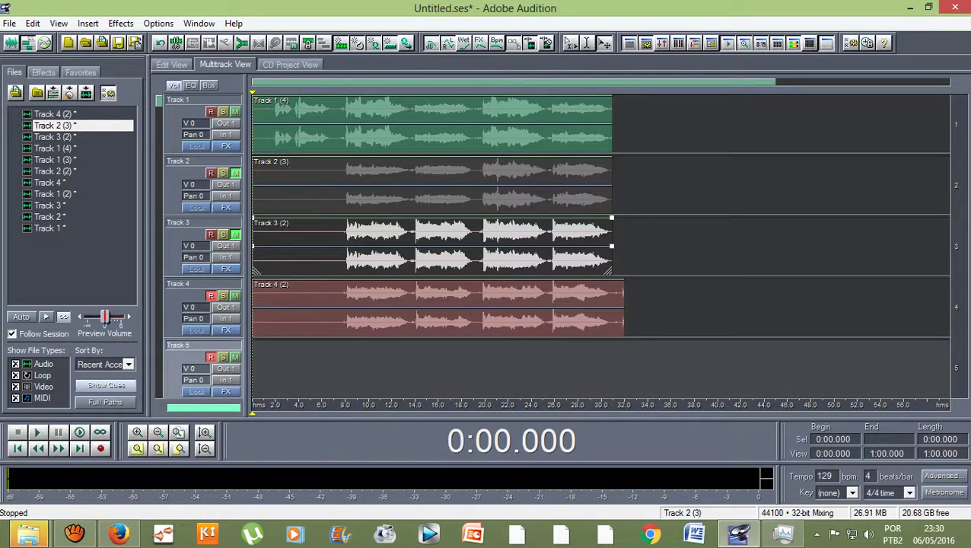
left_click(211, 295)
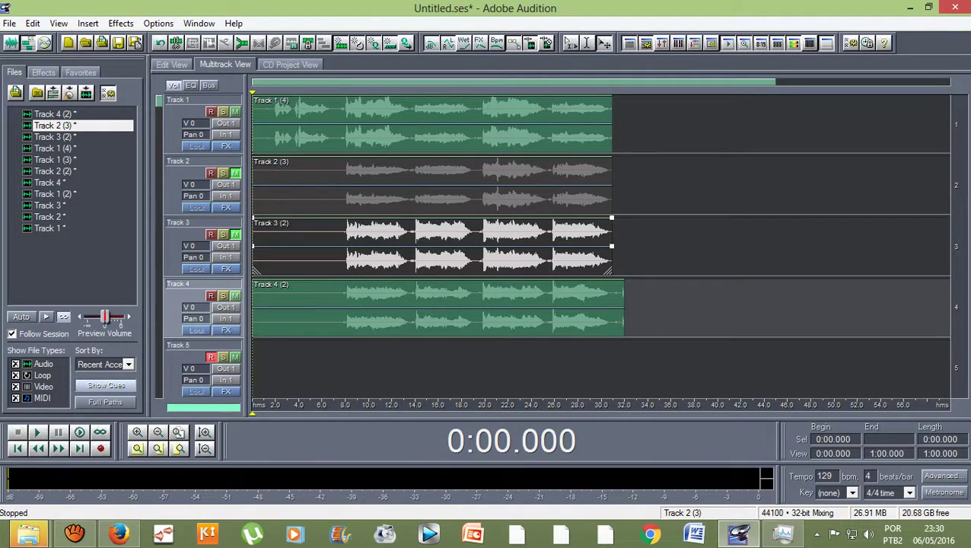
left_click(235, 295)
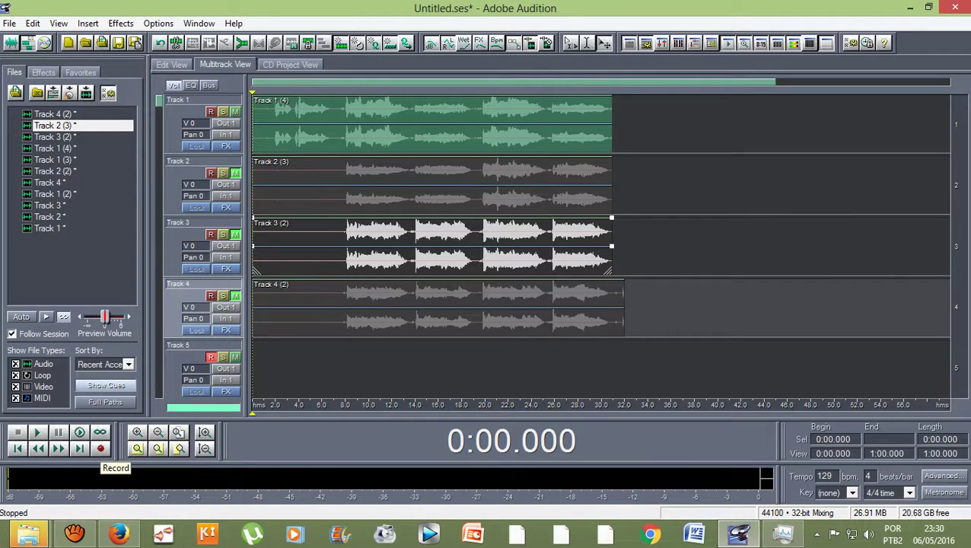
left_click(100, 448)
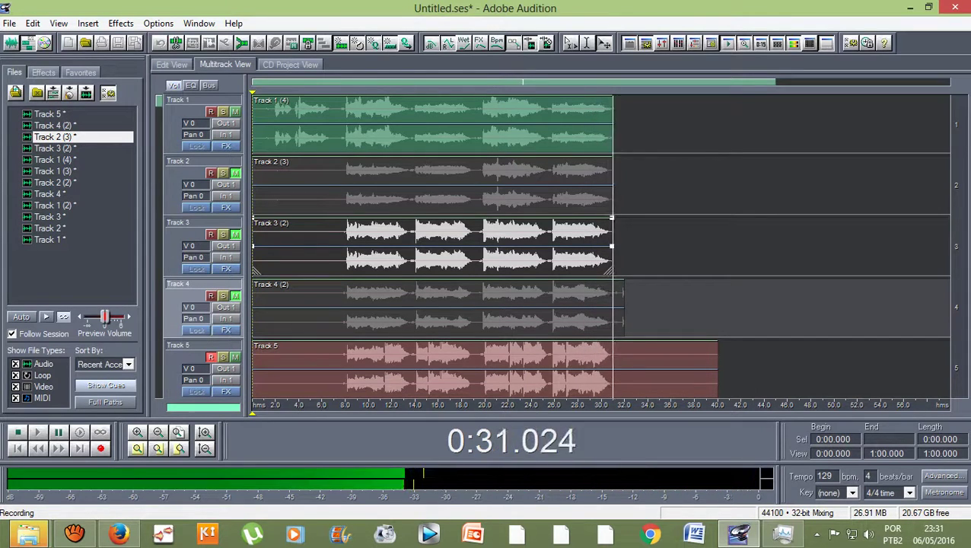
key("space")
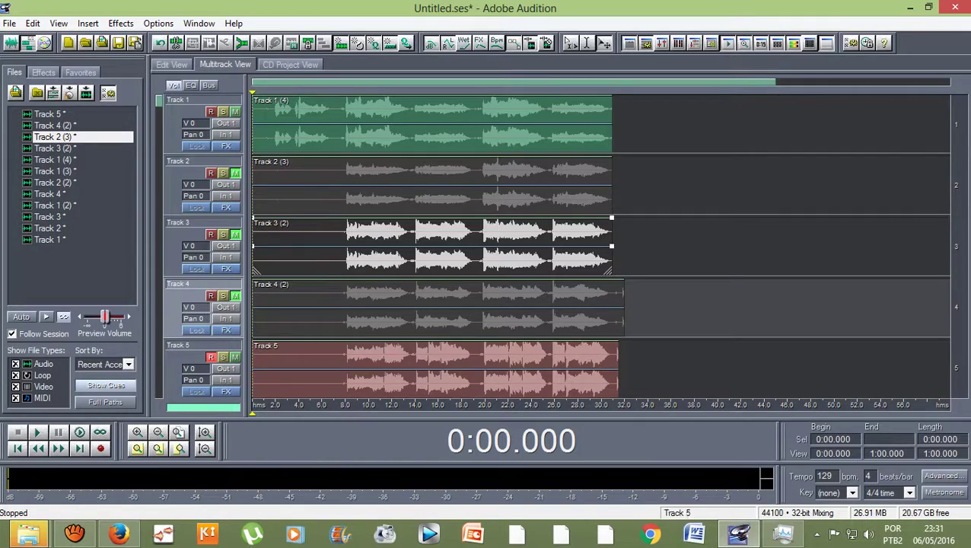
Step: Trim the ends of the Track 5 and Track 4 clips to match the Track 1 clip and disarm Track 5
left_click(435, 368)
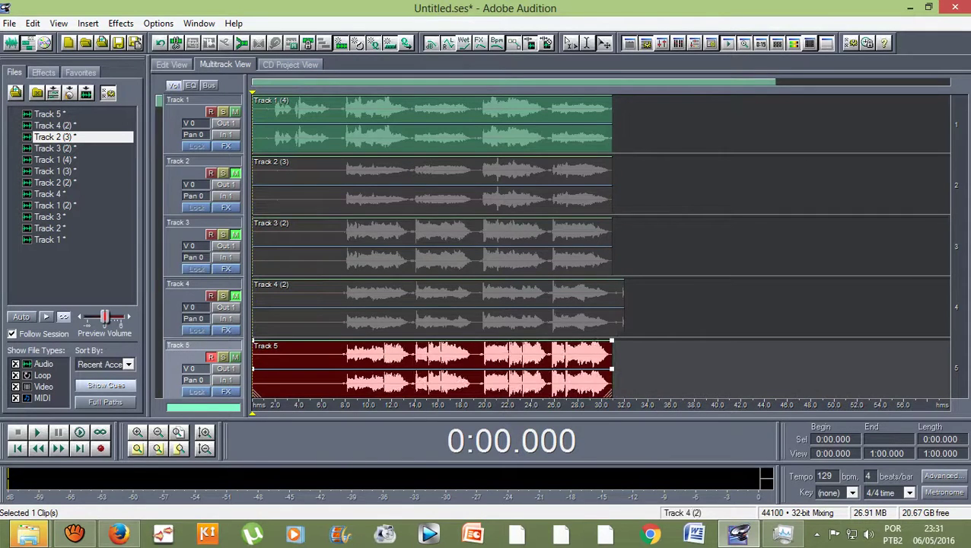
left_click(551, 308)
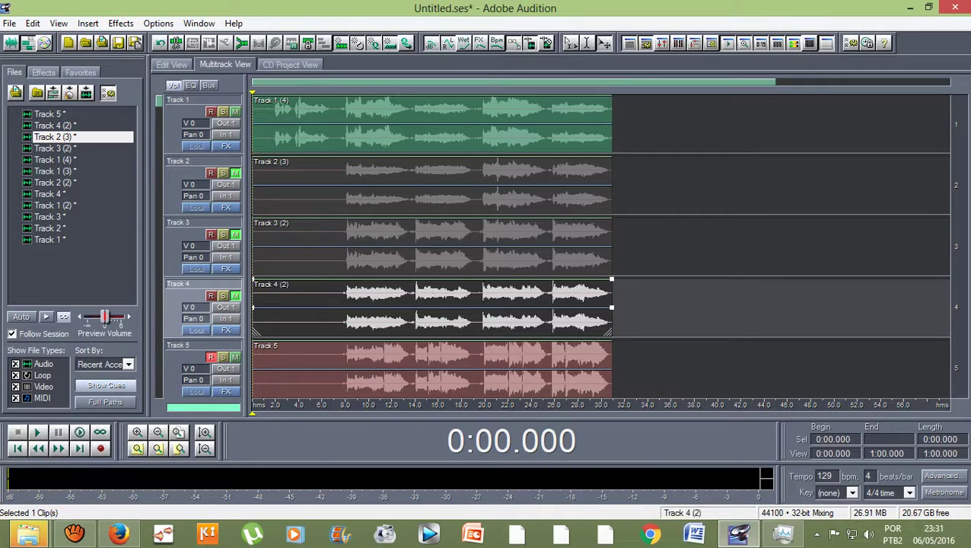
left_click(211, 357)
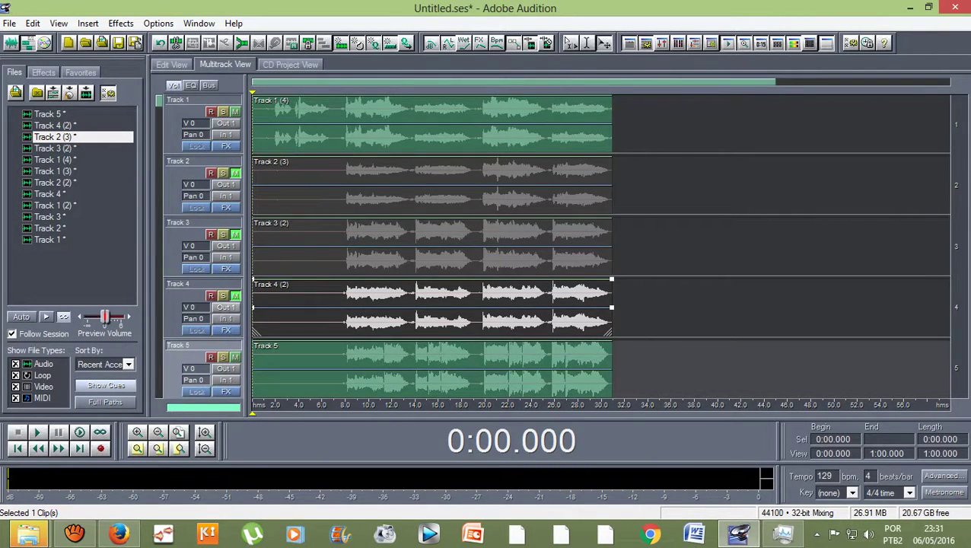
Step: Unmute Tracks 4, 3 and 2
left_click(235, 295)
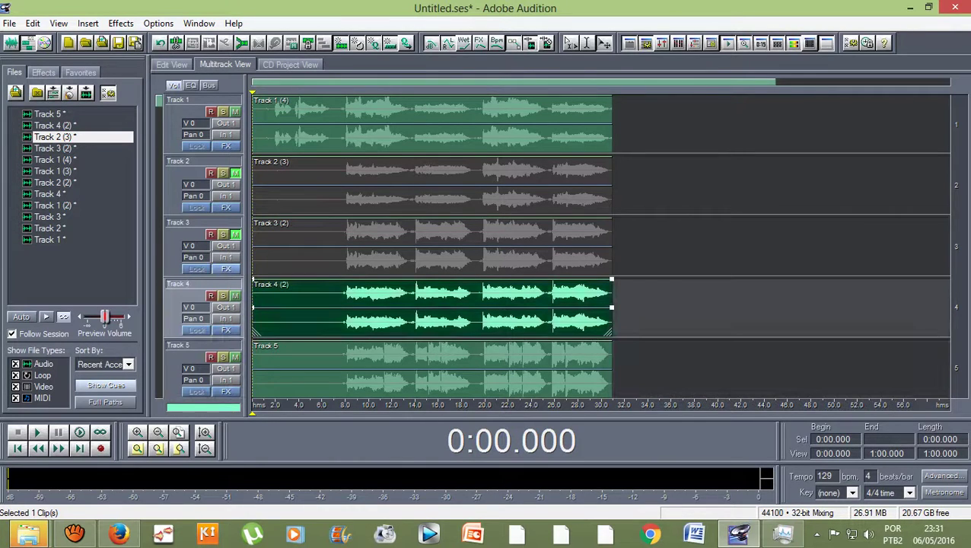
left_click(235, 235)
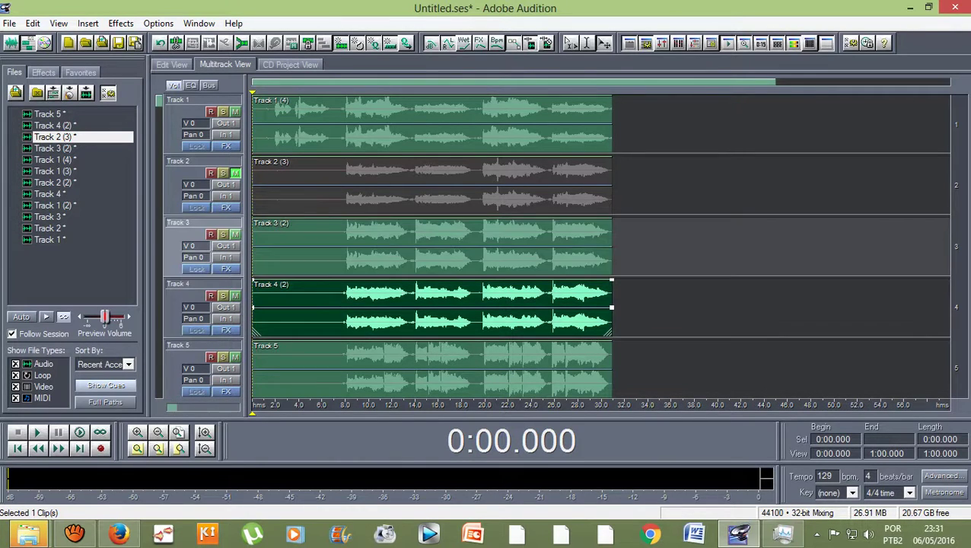
left_click(235, 173)
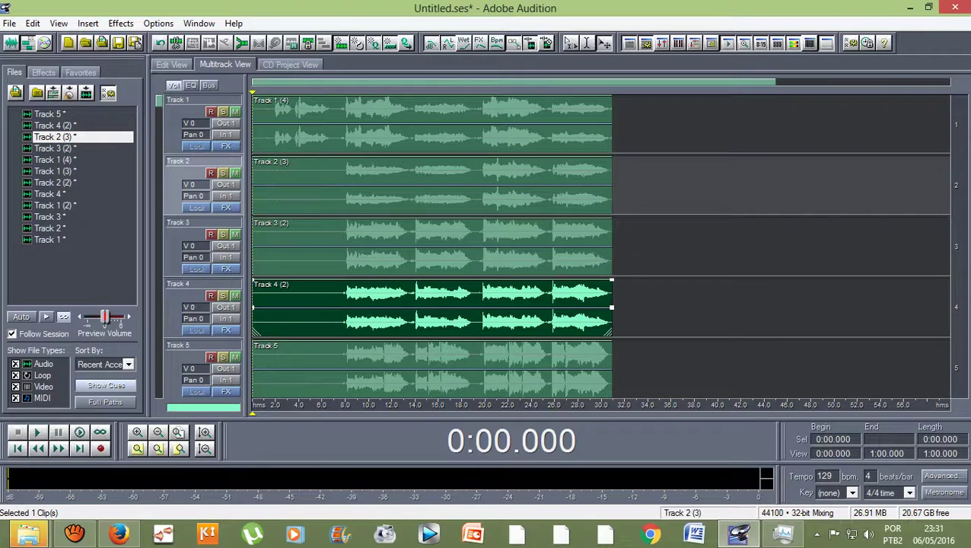
Step: Trim the starts of the Track 2, 3, 4 and 5 clips to just before the audio begins, at about 8 seconds
left_click(432, 185)
left_click_drag(254, 185, 340, 185)
left_click(426, 246)
left_click_drag(255, 246, 339, 246)
left_click(426, 308)
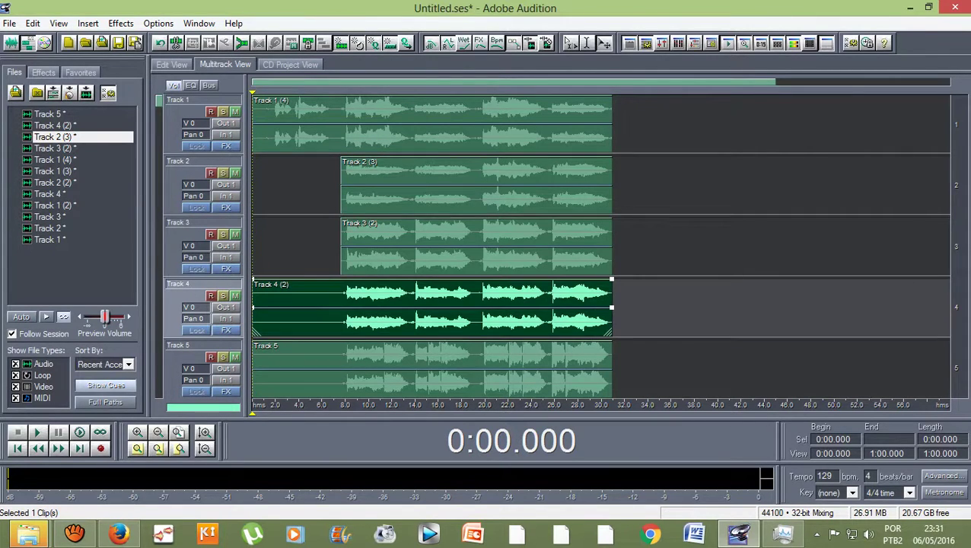
left_click_drag(254, 307, 345, 307)
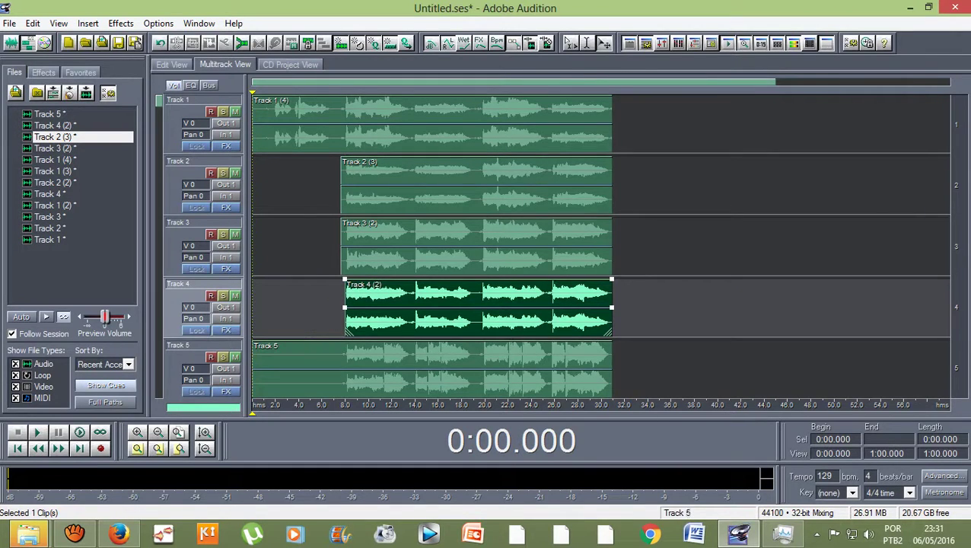
left_click(426, 369)
left_click_drag(254, 369, 344, 370)
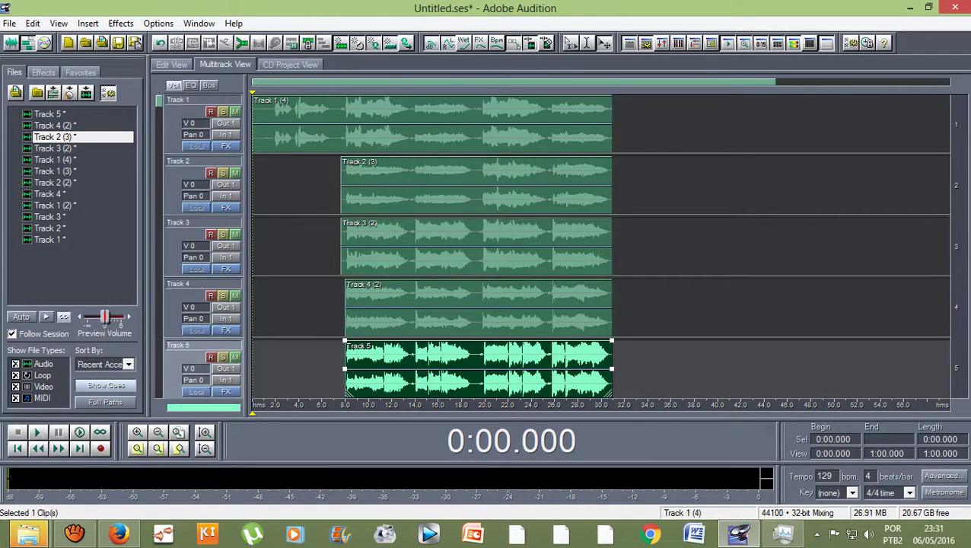
Step: Fine-trim the starts of the Track 2 and Track 3 clips to align with the Track 4 and Track 5 clips at about 8.0 seconds
scroll(347, 144, "up", 4)
left_click(350, 163)
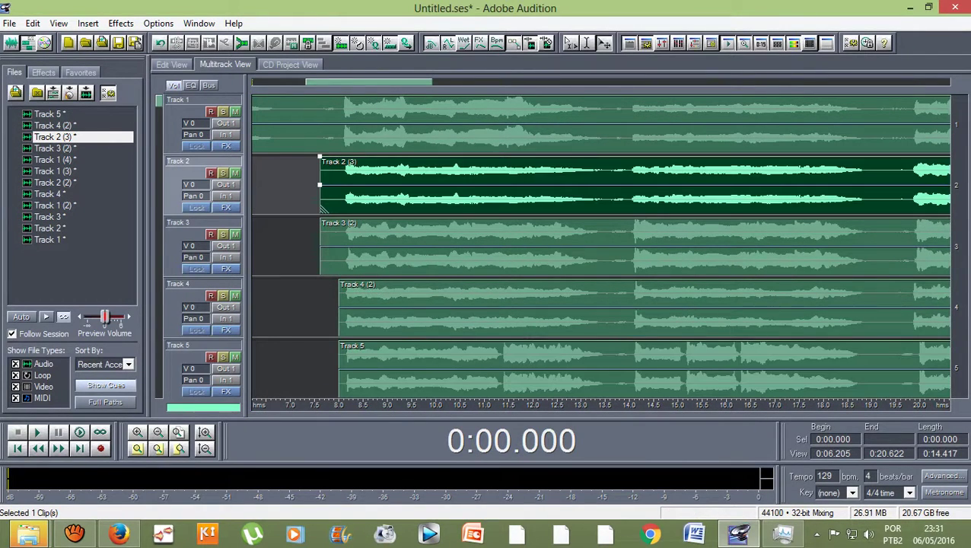
left_click_drag(321, 204, 340, 204)
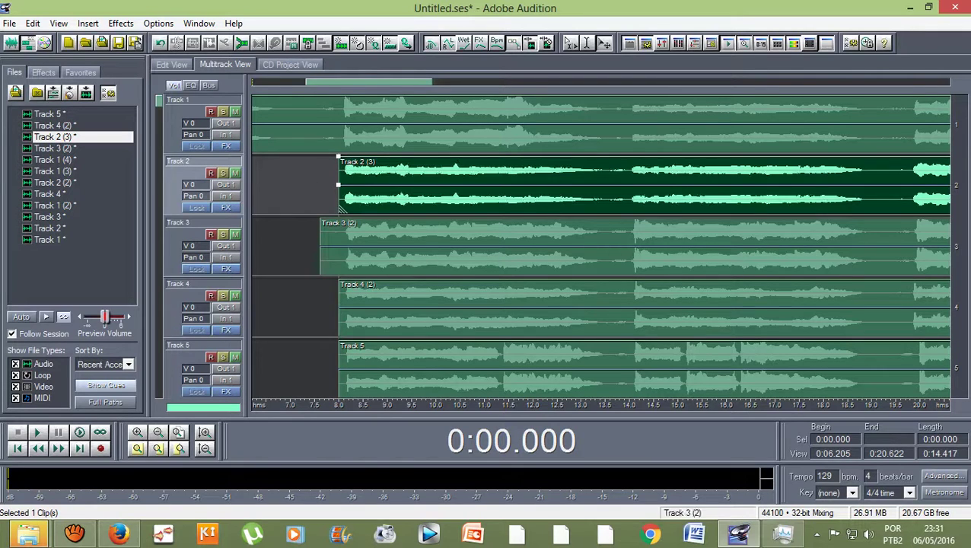
left_click_drag(321, 251, 341, 268)
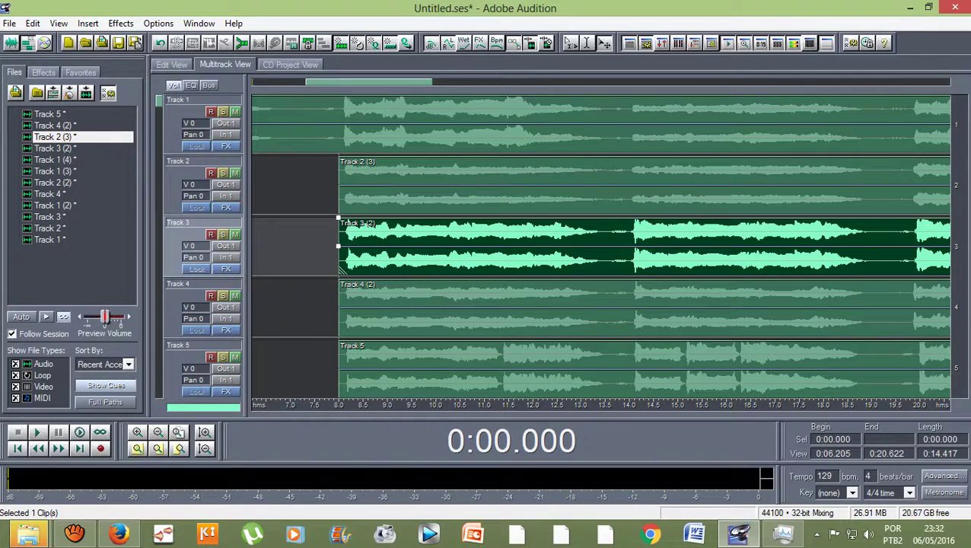
scroll(601, 246, "down", 4)
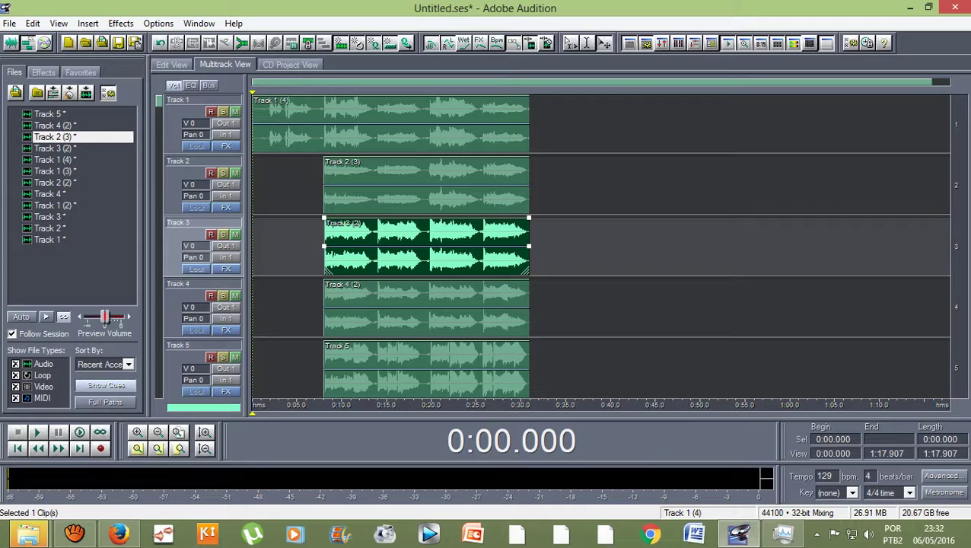
Step: Play the whole mix from the start, view the Track 1 clip's waveform in the Edit View, and return to the multitrack session
key("space")
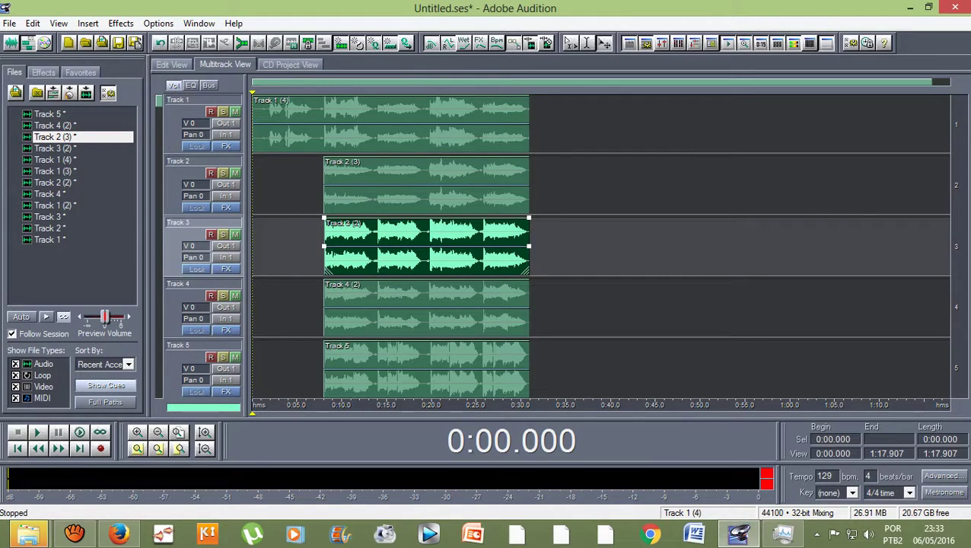
double_click(335, 130)
left_click(351, 170)
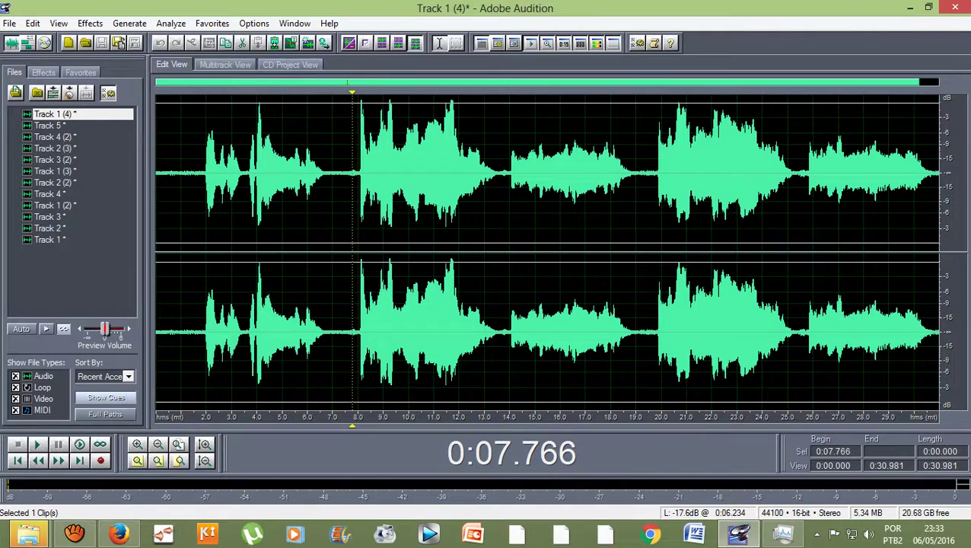
left_click(224, 65)
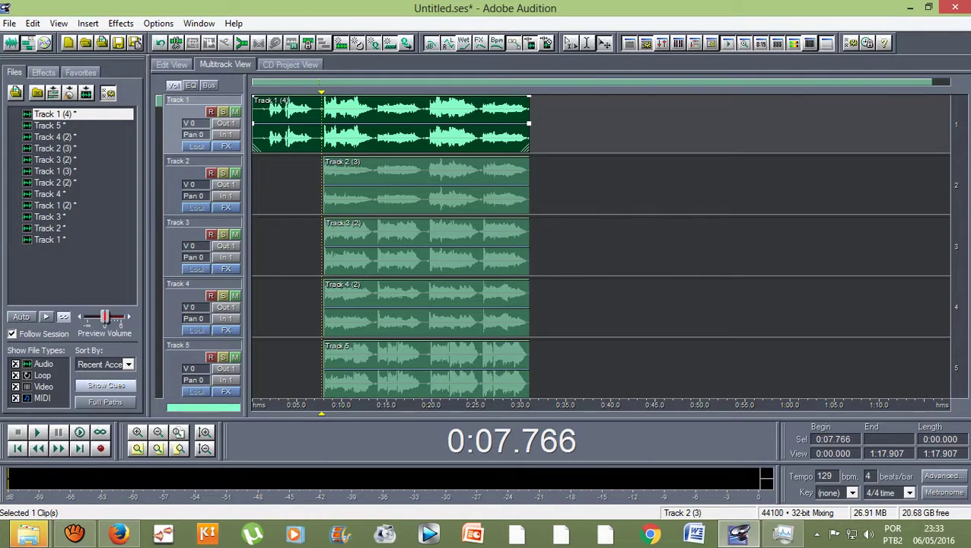
left_click(426, 185)
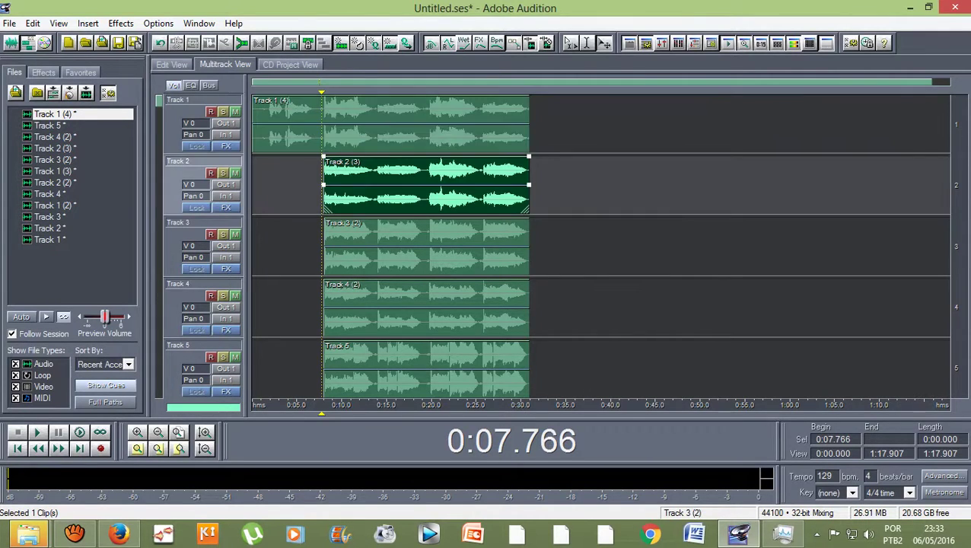
left_click(426, 246)
left_click(426, 307)
left_click(426, 368)
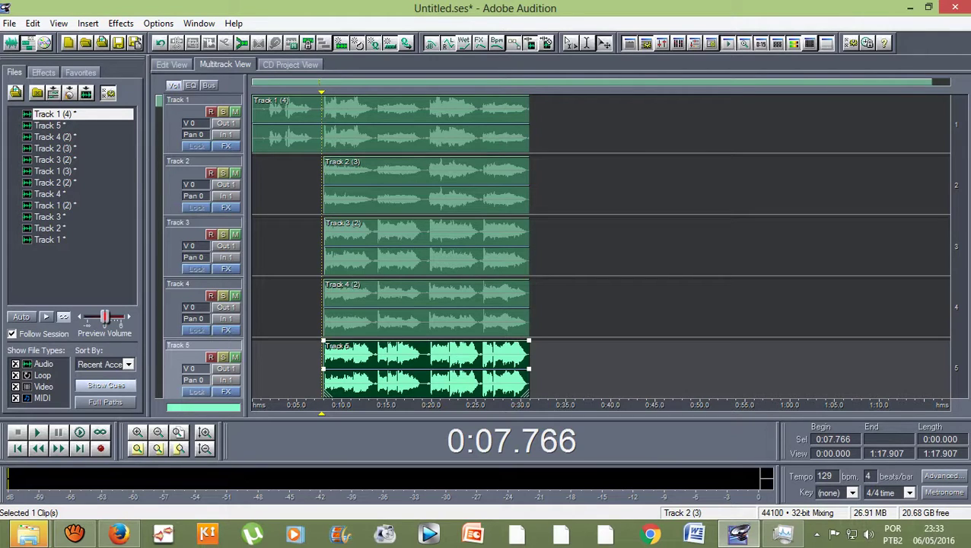
Step: Open the Track 2 clip for waveform editing and try selecting audio near its start
double_click(325, 179)
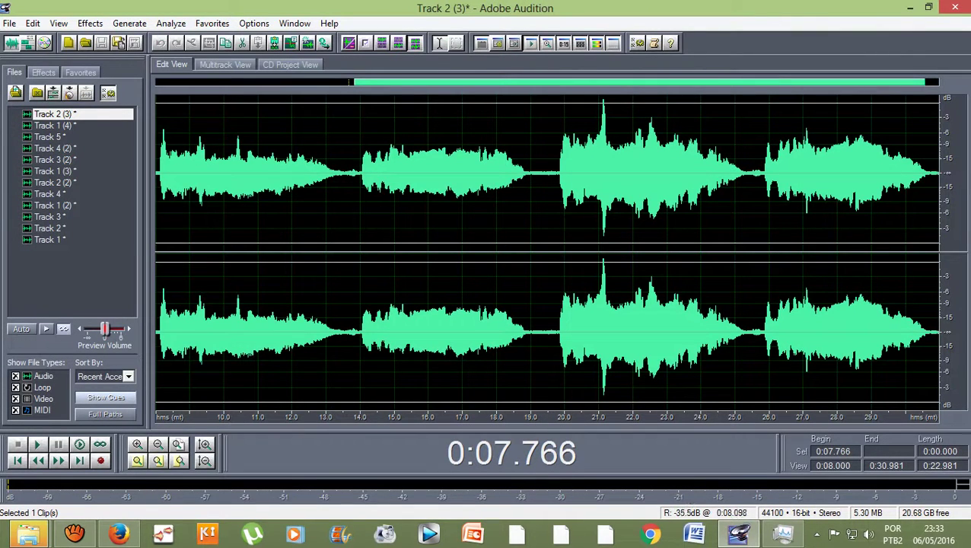
left_click_drag(156, 332, 191, 332)
left_click(234, 332)
left_click(318, 331)
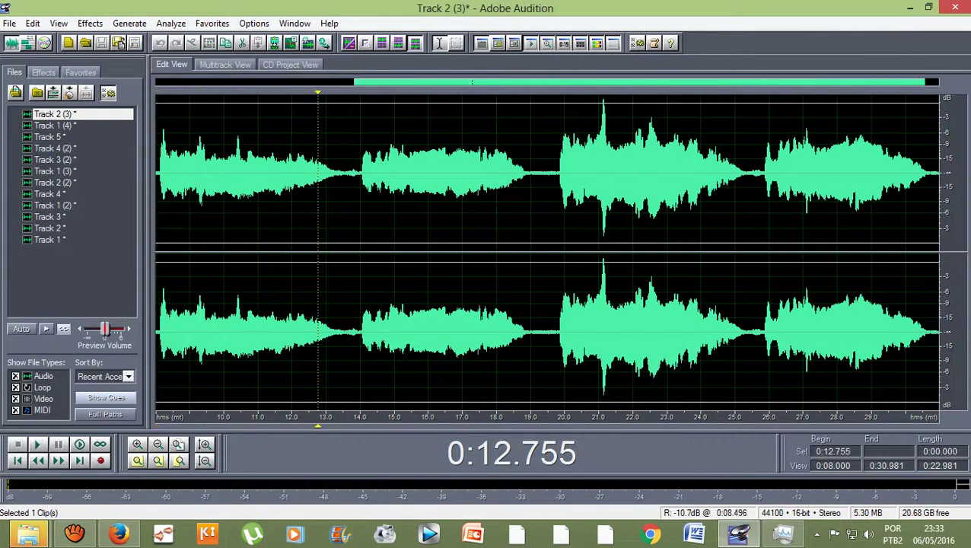
left_click(159, 347)
left_click_drag(234, 355, 250, 355)
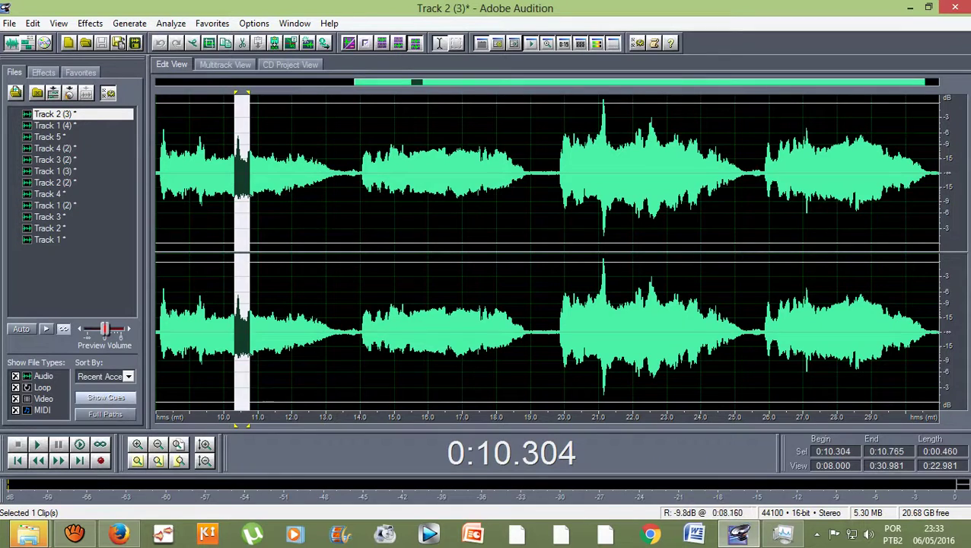
double_click(156, 347)
left_click(193, 347)
left_click(159, 347)
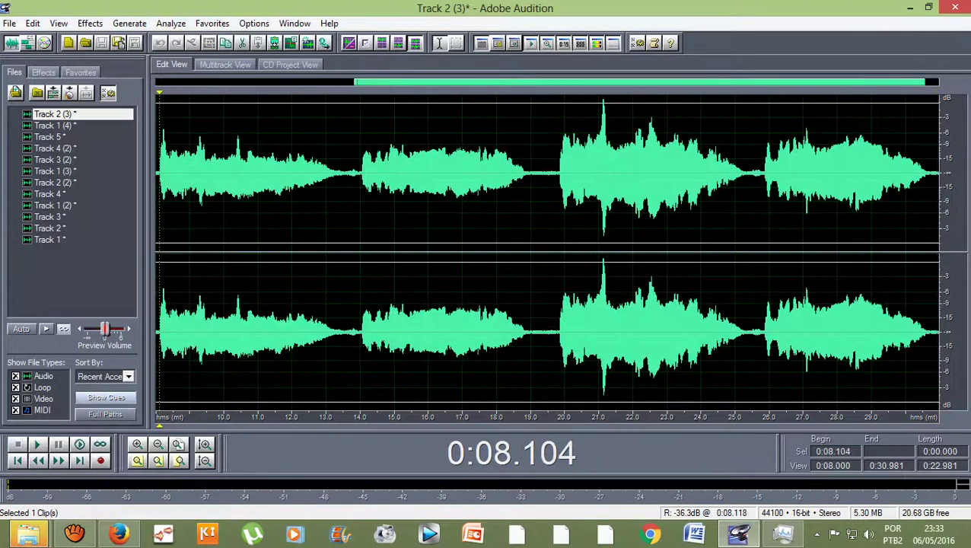
mouse_move(169, 347)
left_mouse_down()
mouse_move(184, 347)
mouse_move(151, 347)
left_mouse_up()
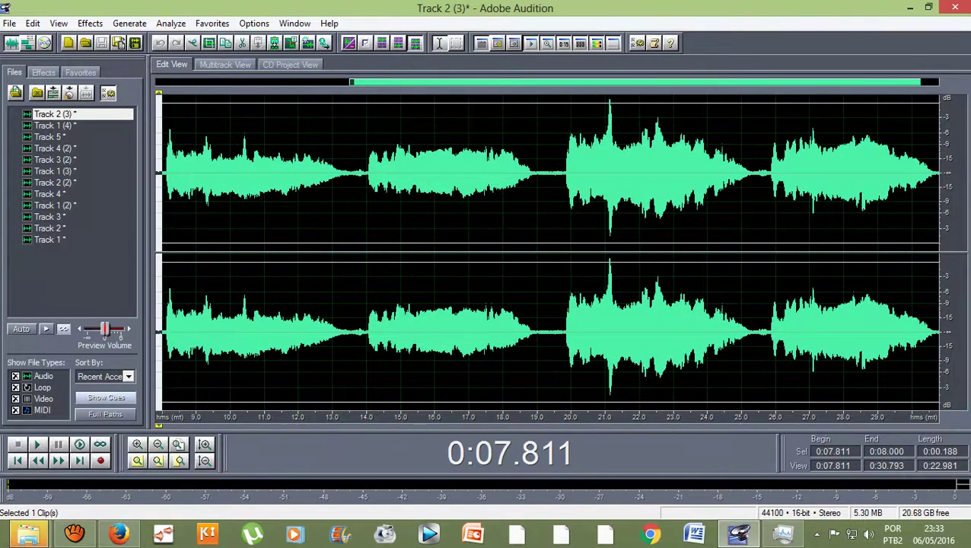
left_click(162, 347)
left_click(200, 347)
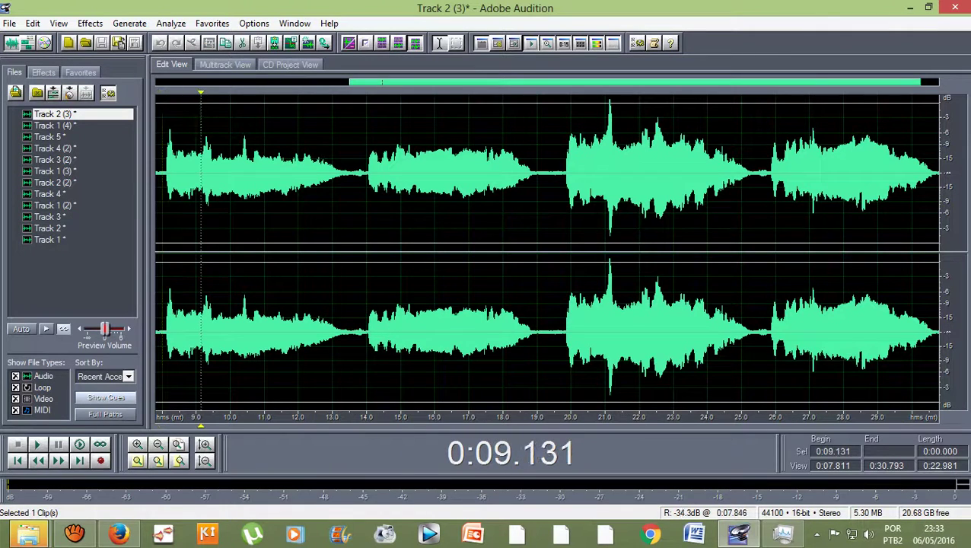
Step: Silence only the right channel of the Track 2 clip from 0:08.000 to the end at 0:31.530
left_click_drag(161, 175, 935, 175)
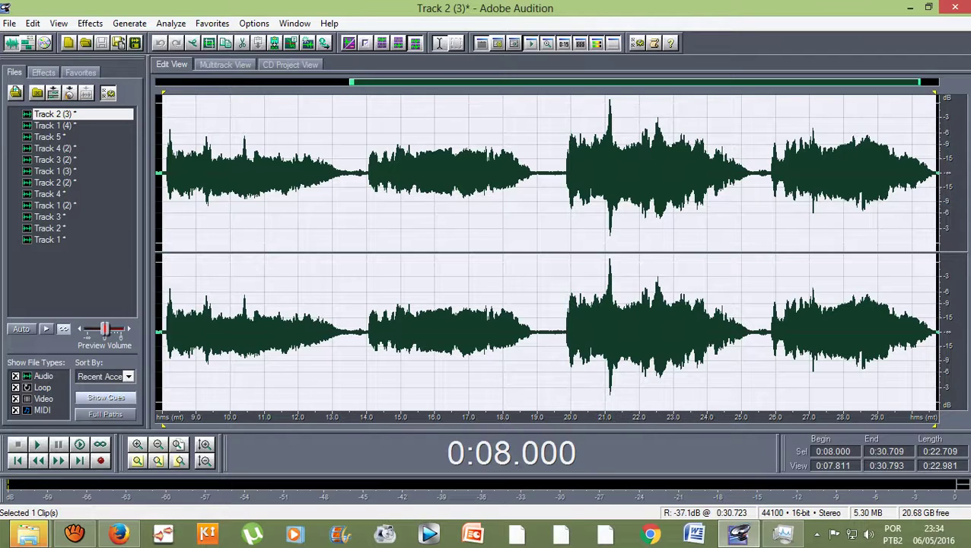
left_click_drag(934, 335, 951, 396)
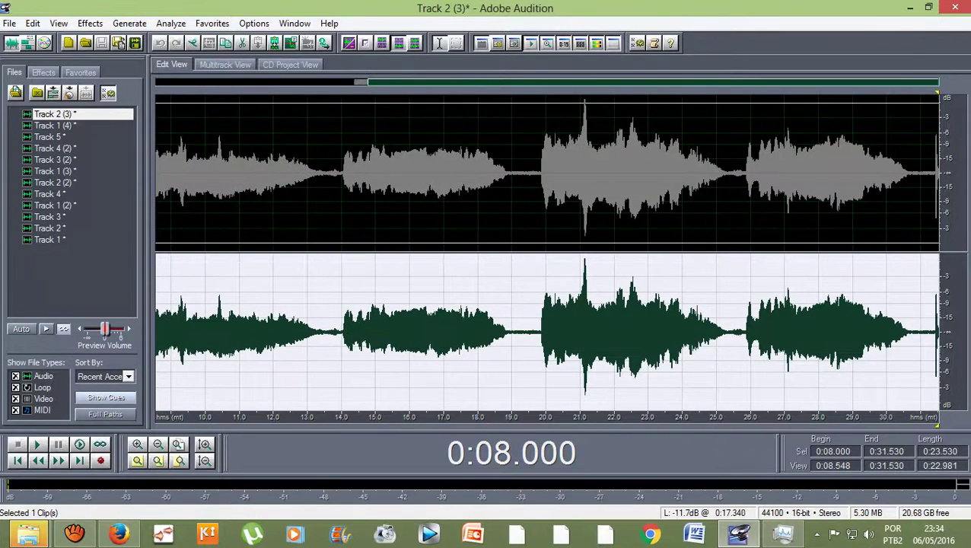
scroll(456, 191, "down", 2)
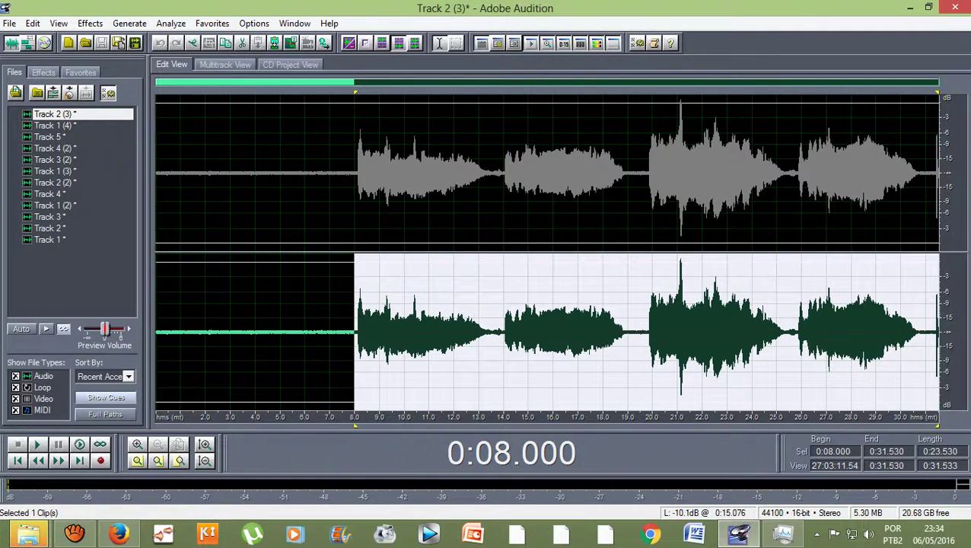
left_click(90, 23)
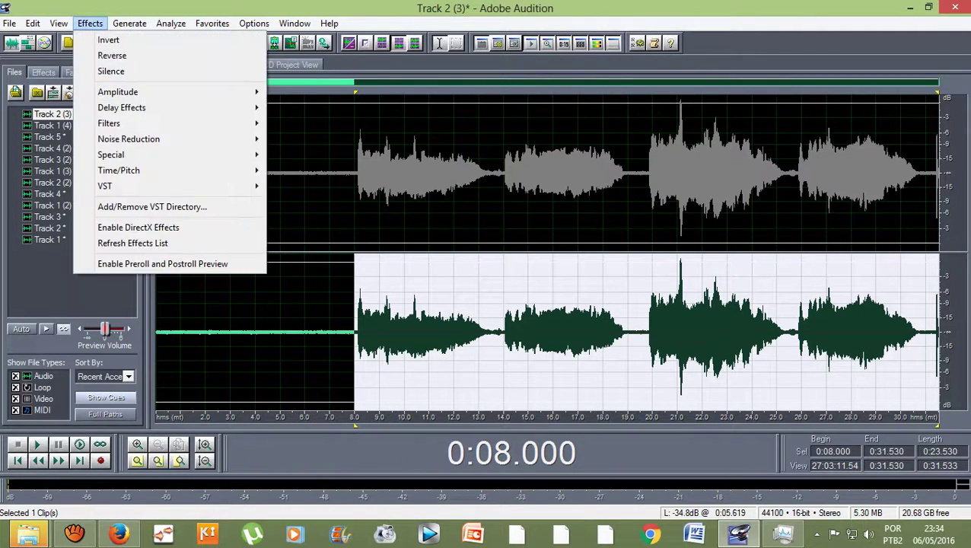
left_click(110, 71)
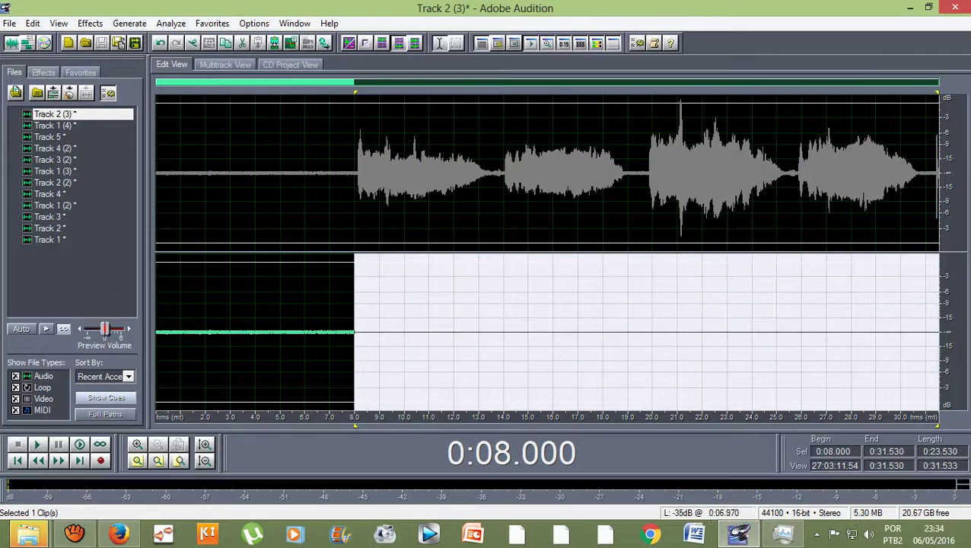
Step: Play the edited Track 2 waveform from about 7.2 seconds to check its channels, and return to the multitrack session
left_click(335, 190)
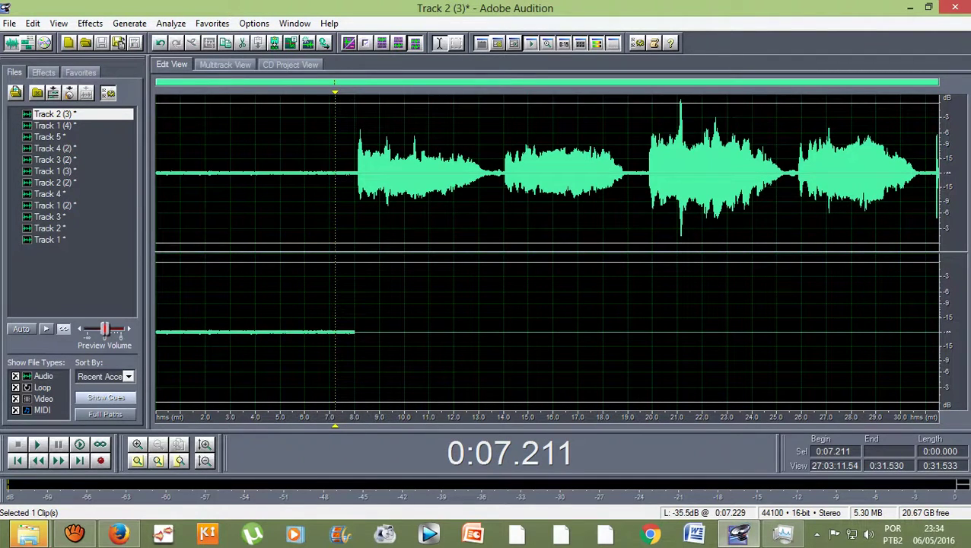
key("space")
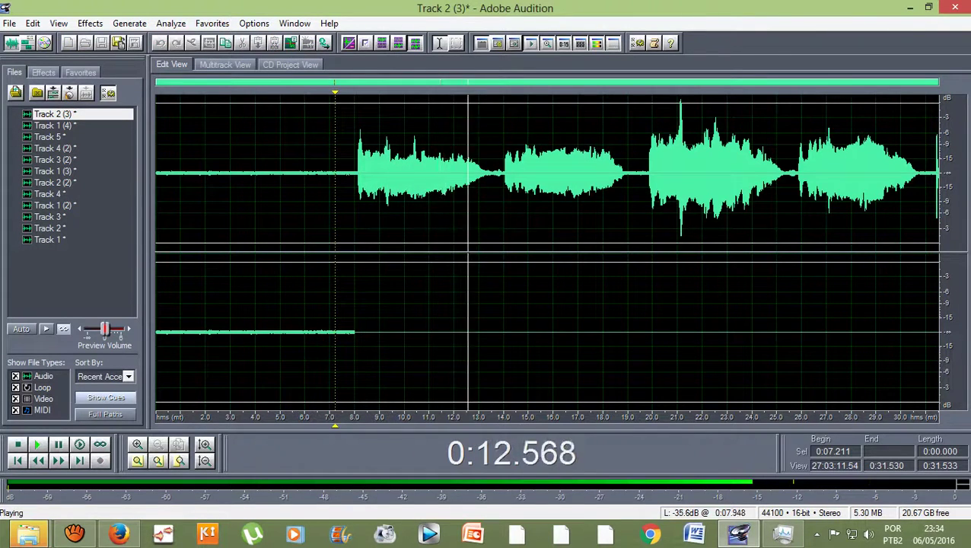
key("space")
left_click(225, 65)
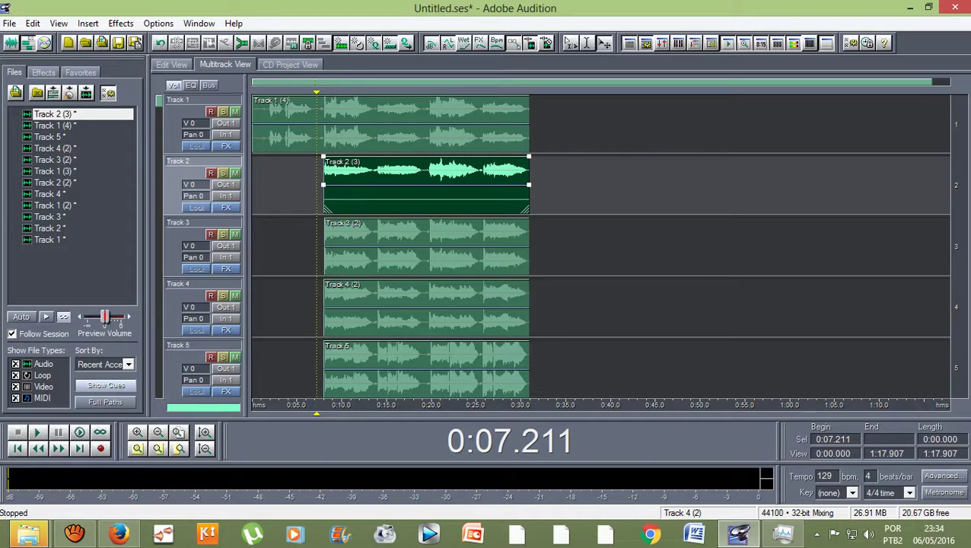
Step: Open the Track 4 clip for waveform editing and locate the start of its audio at about 8 seconds
left_click(426, 308)
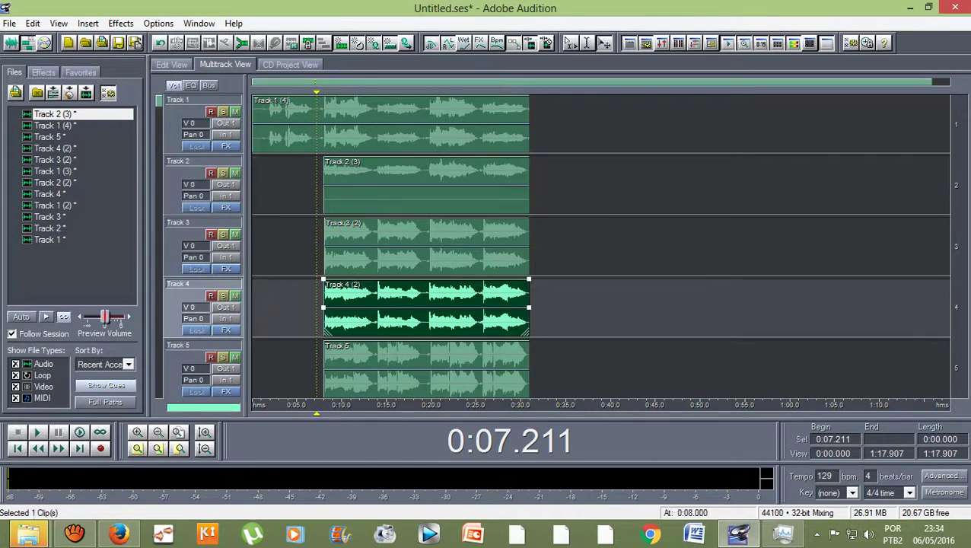
left_click(426, 185)
left_click(426, 307)
double_click(322, 309)
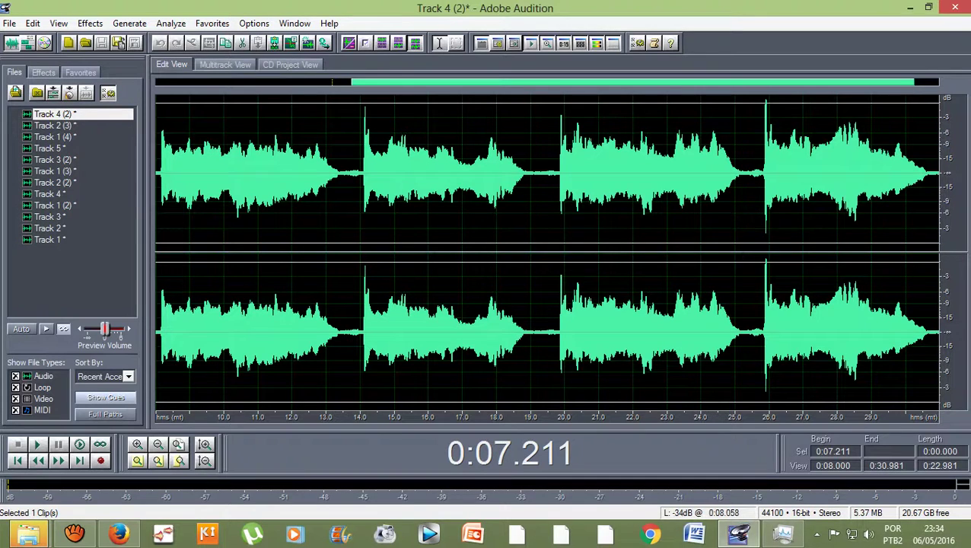
left_click(156, 172)
left_click(189, 173)
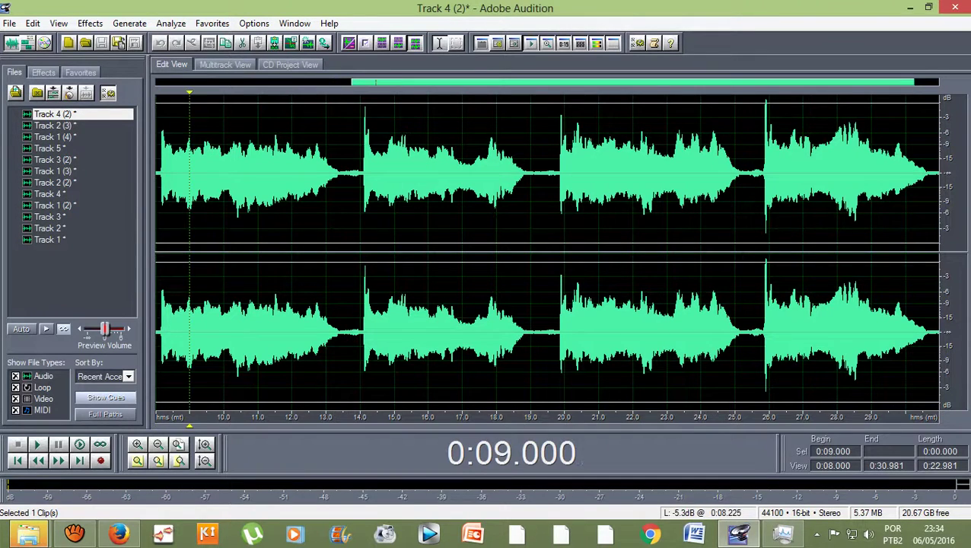
left_click(159, 172)
double_click(201, 173)
left_click(201, 173)
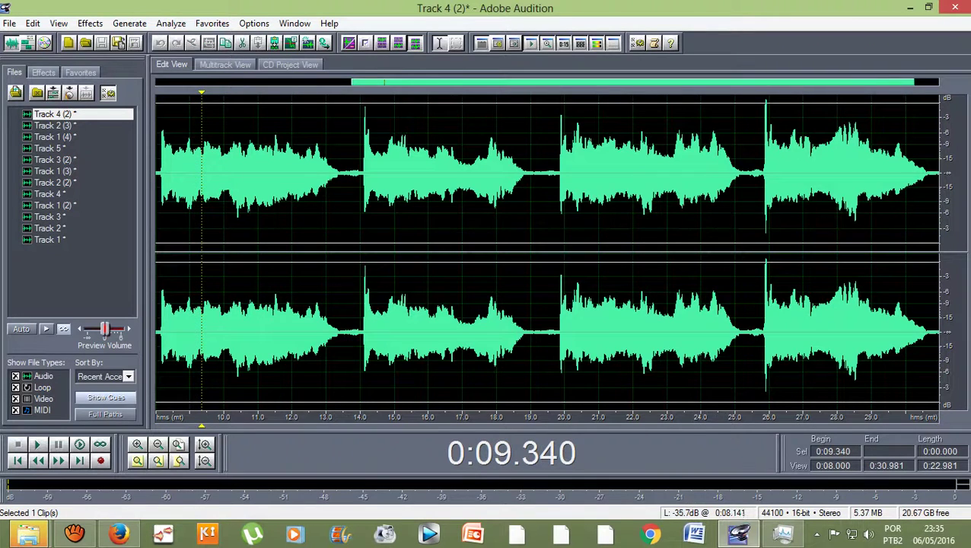
Step: Silence only the left channel of the Track 4 clip from 0:08.125 to 0:31.256
left_click(158, 173)
left_click_drag(169, 173, 917, 175)
left_click(200, 173)
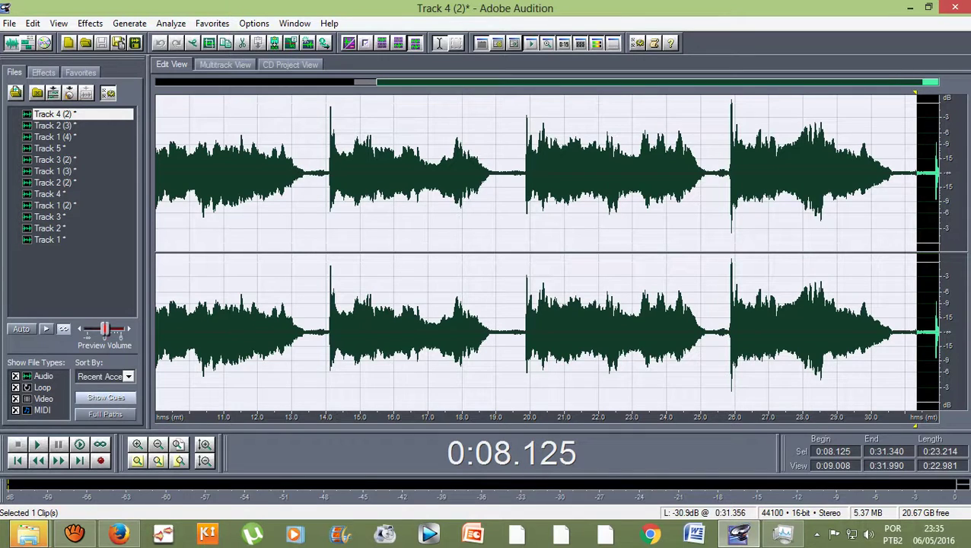
left_click_drag(917, 175, 914, 106)
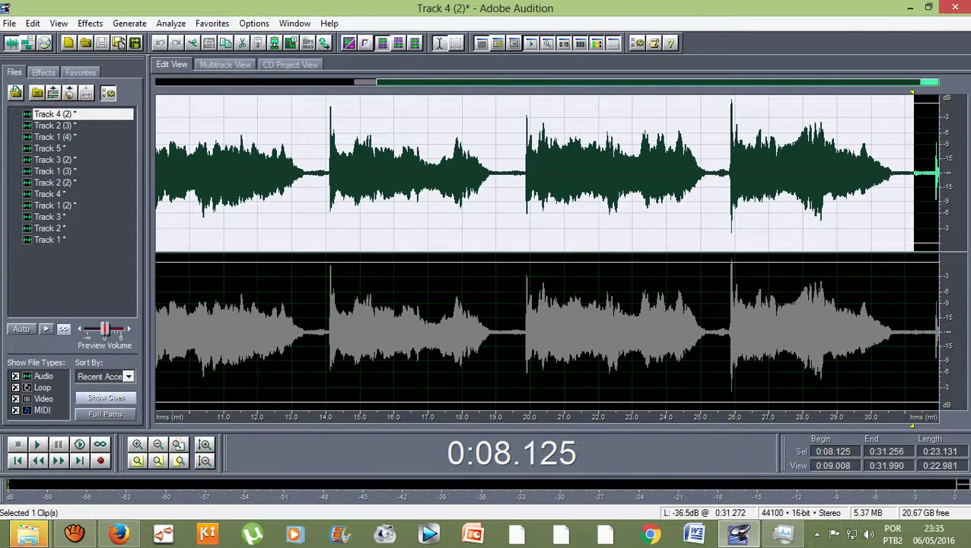
scroll(546, 173, "down", 1)
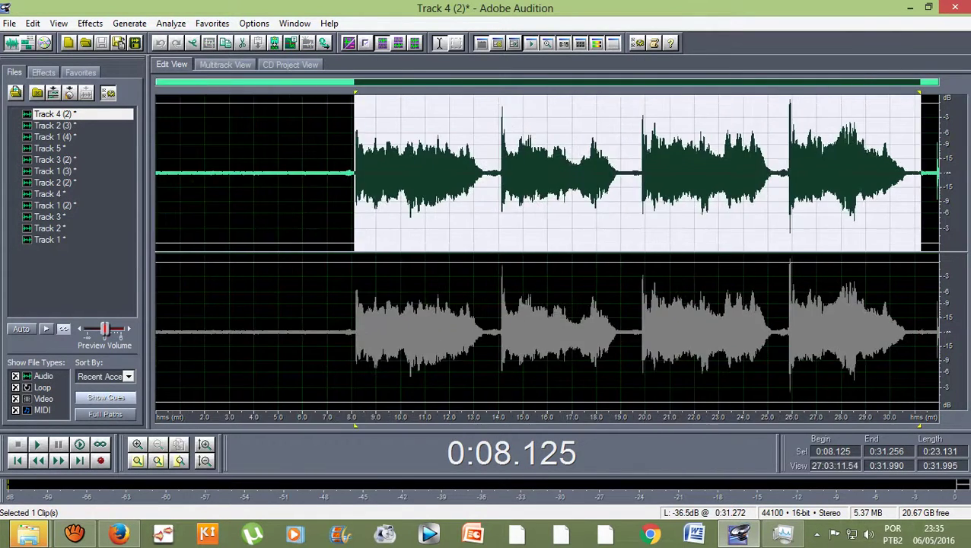
left_click(90, 22)
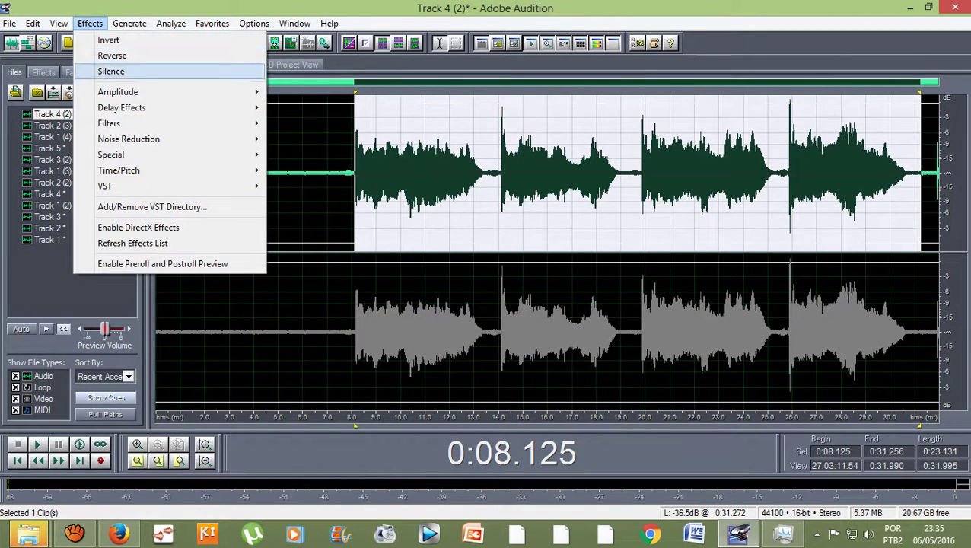
left_click(108, 71)
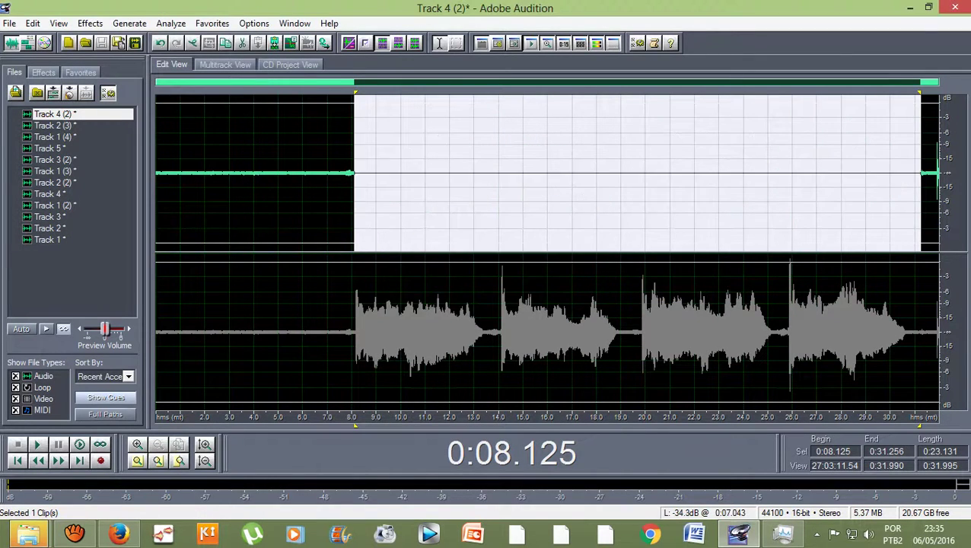
Step: Play the edited Track 4 waveform from 0:07.000, return to the multitrack session, and play the full mix from the same point
left_click(328, 172)
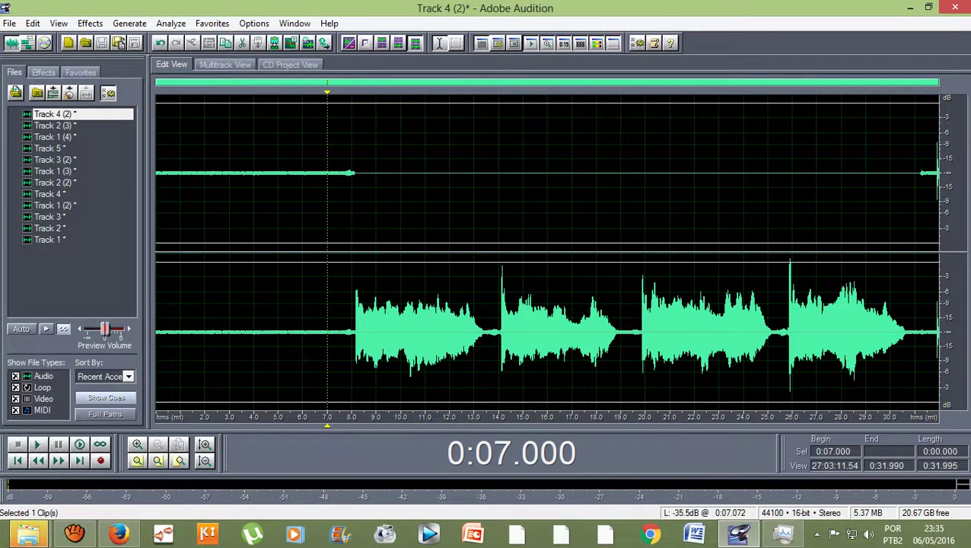
key("space")
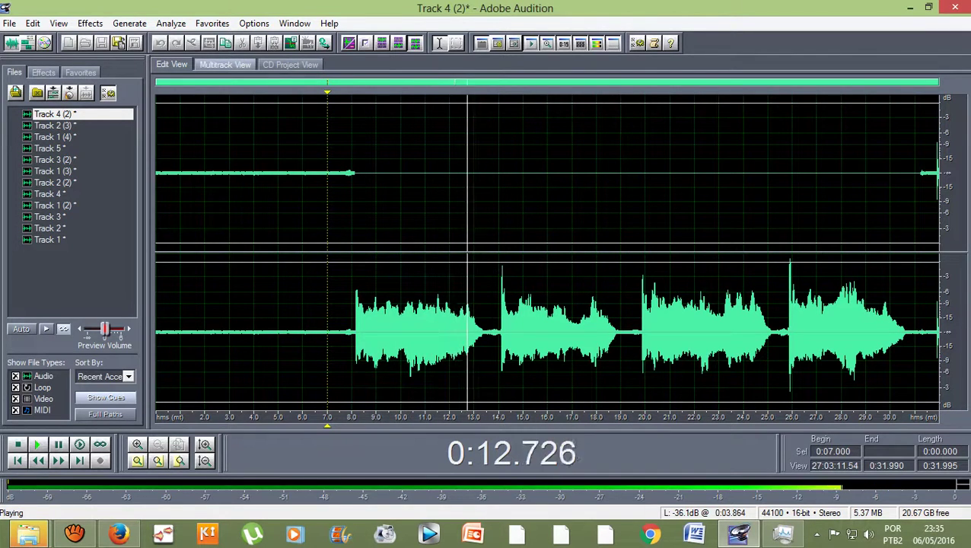
left_click(225, 64)
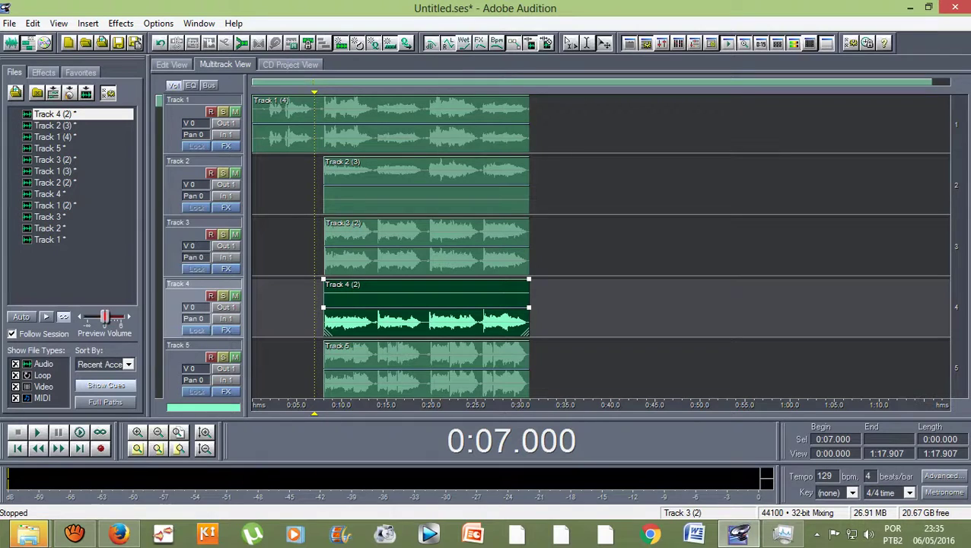
key("space")
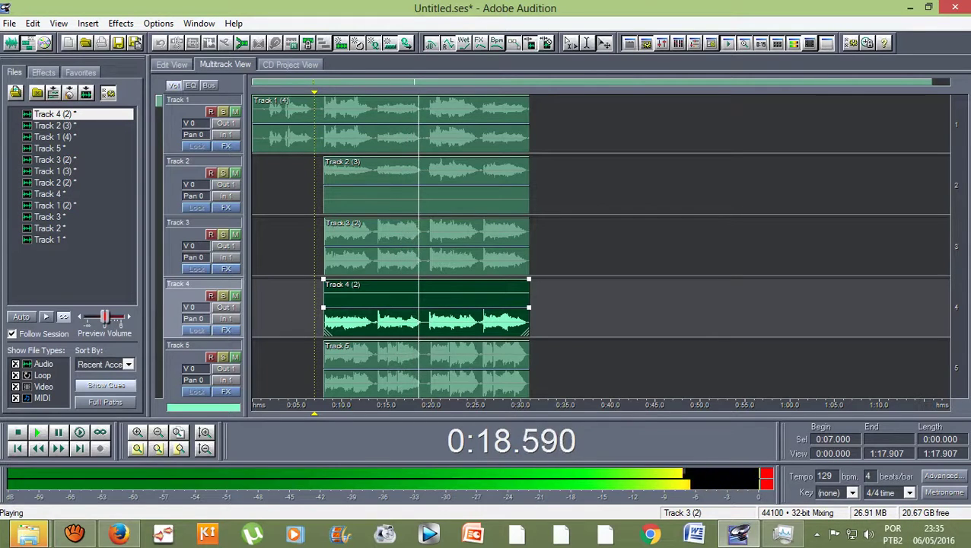
key("space")
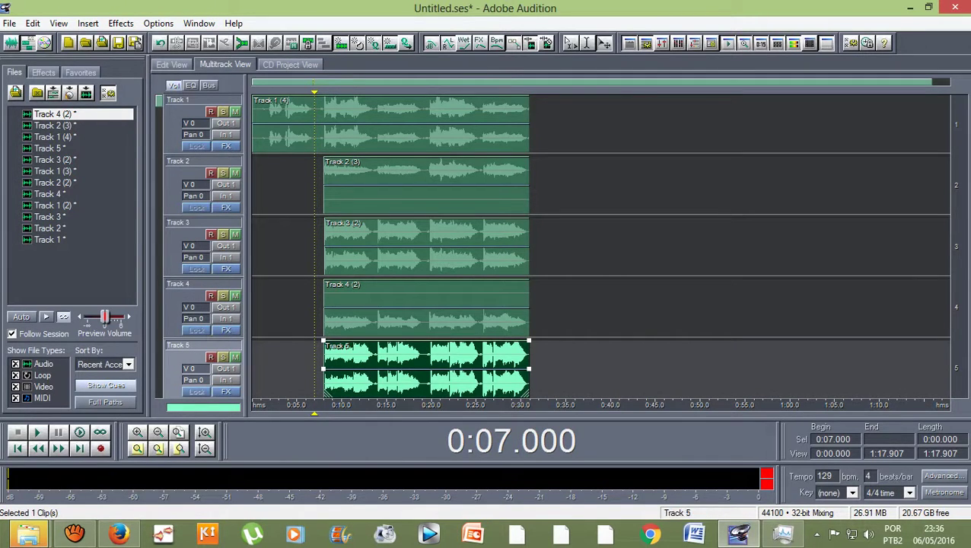
Step: Open the Track 5 clip for waveform editing and apply Pitch Correction to the whole clip
double_click(373, 367)
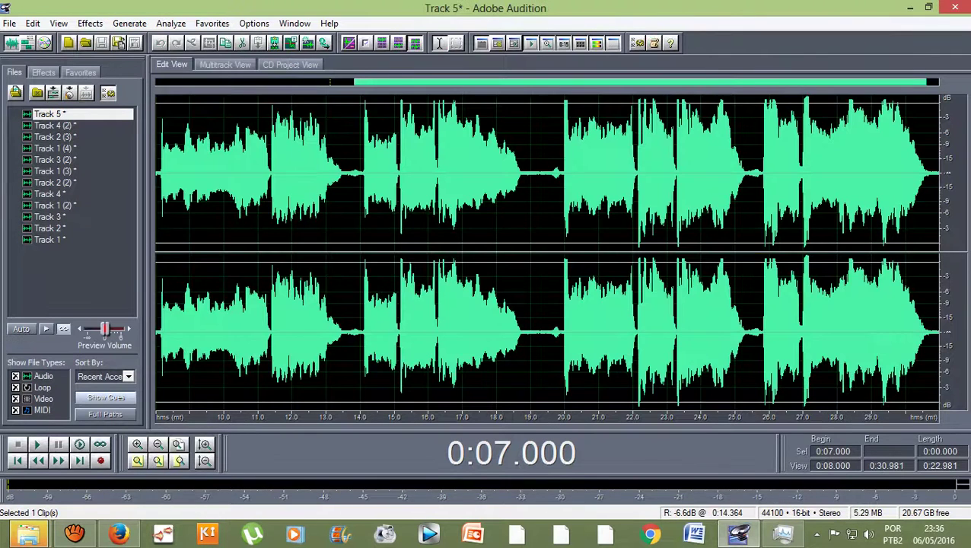
left_click(90, 23)
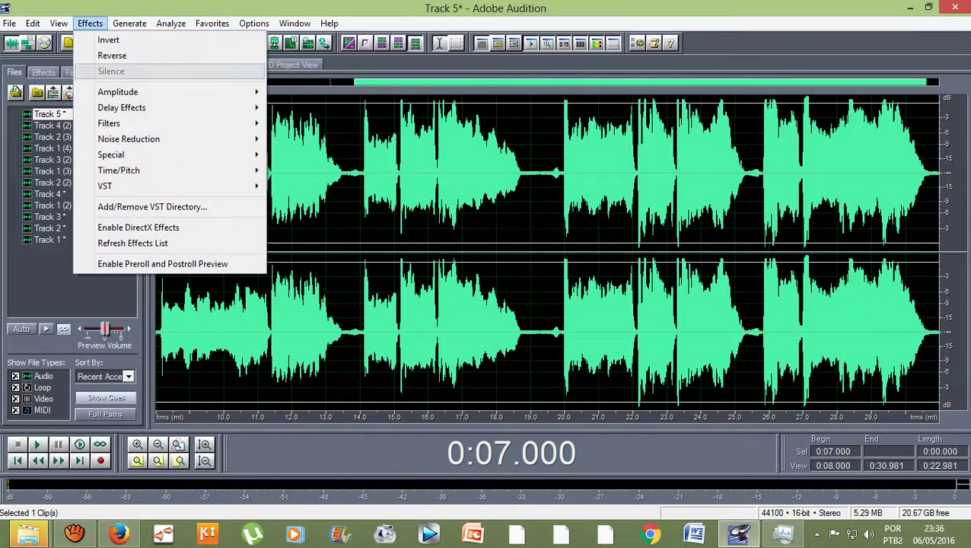
mouse_move(119, 170)
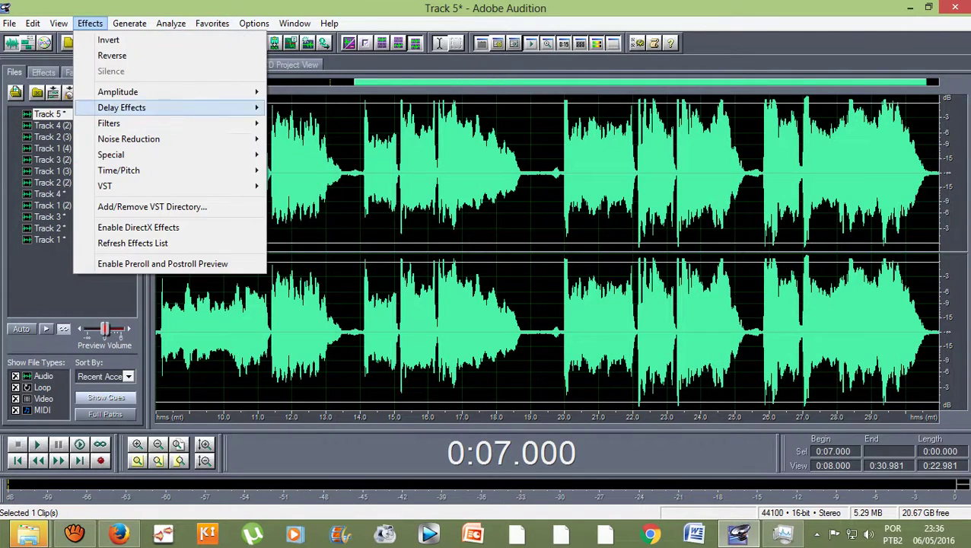
mouse_move(175, 170)
left_click(320, 202)
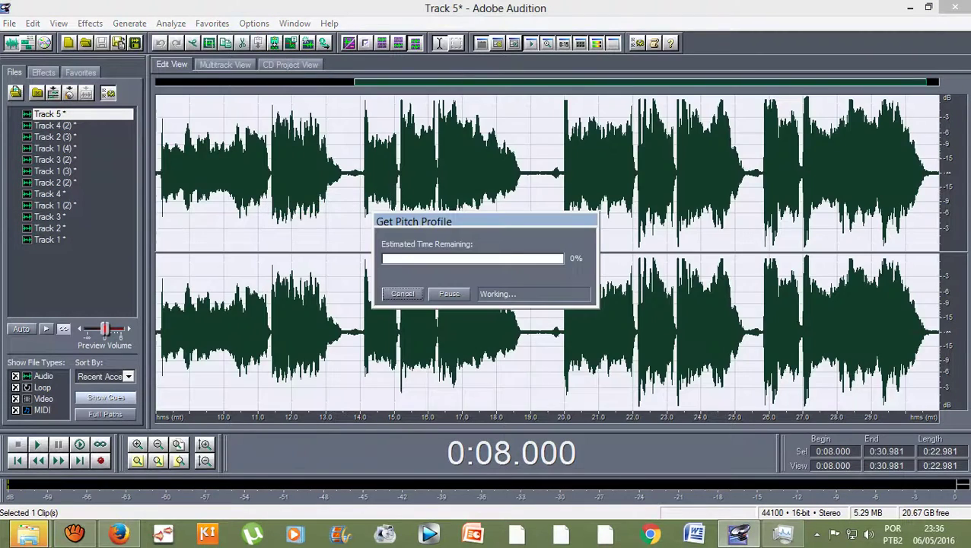
key("Return")
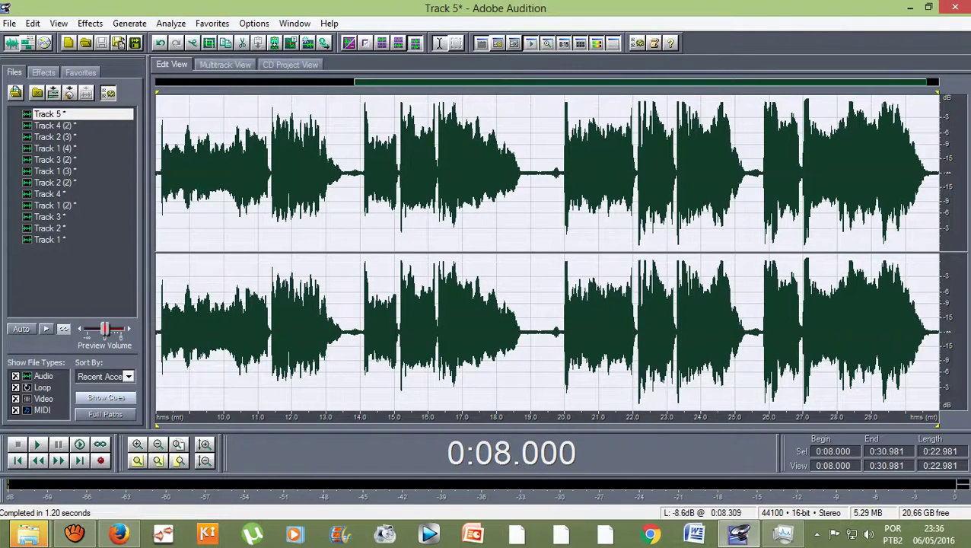
Step: Amplify both channels of the Track 5 clip by -4.73 dB with Amplify/Fade and return to the multitrack session
left_click(90, 24)
mouse_move(175, 91)
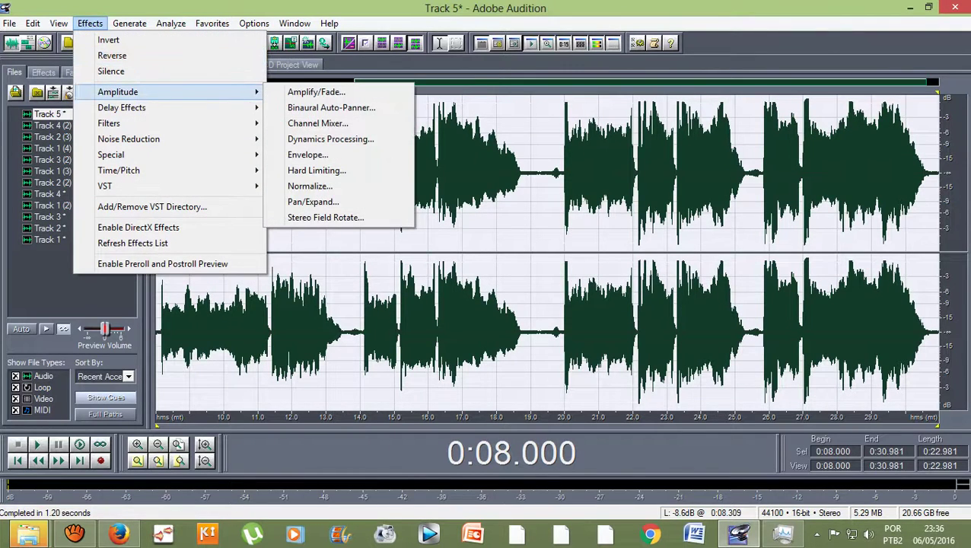
left_click(316, 91)
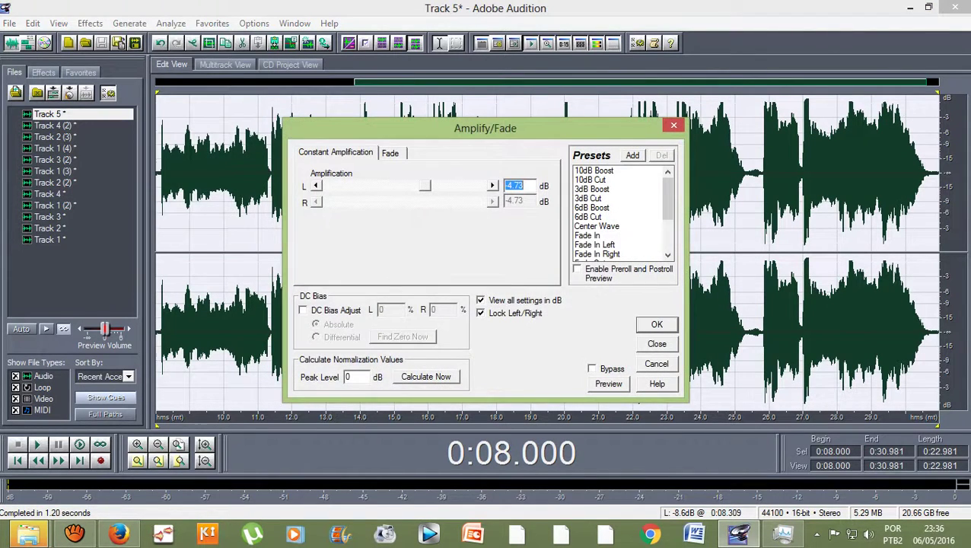
left_click(672, 125)
left_click(89, 23)
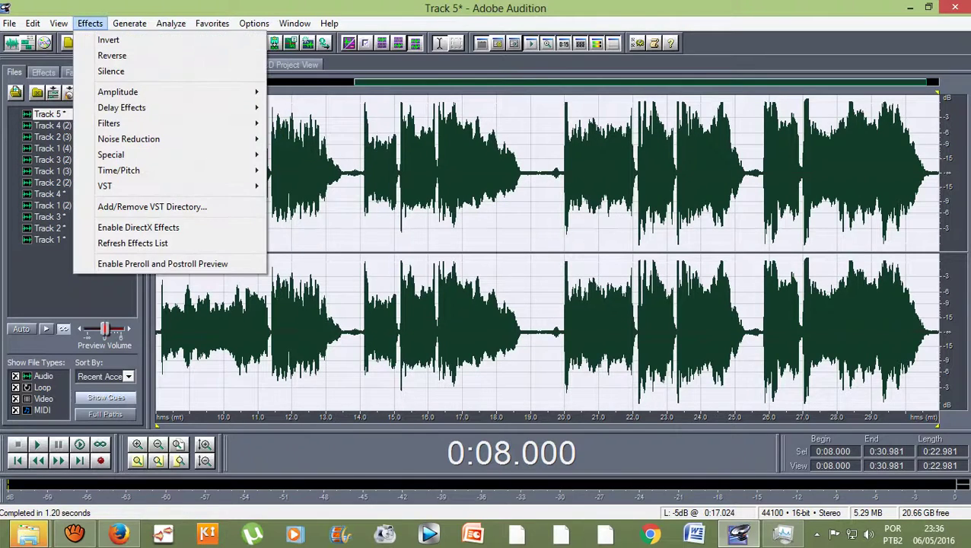
mouse_move(169, 91)
key("Return")
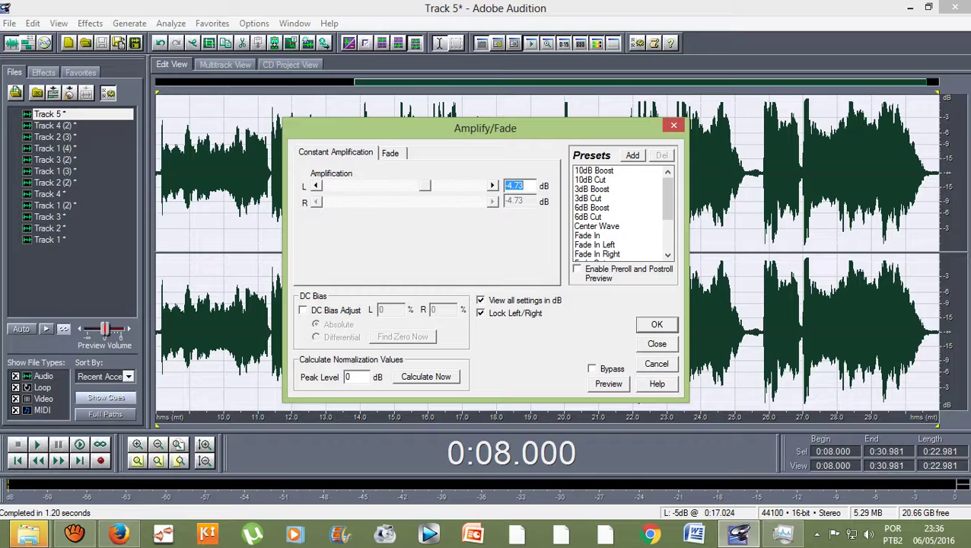
key("Return")
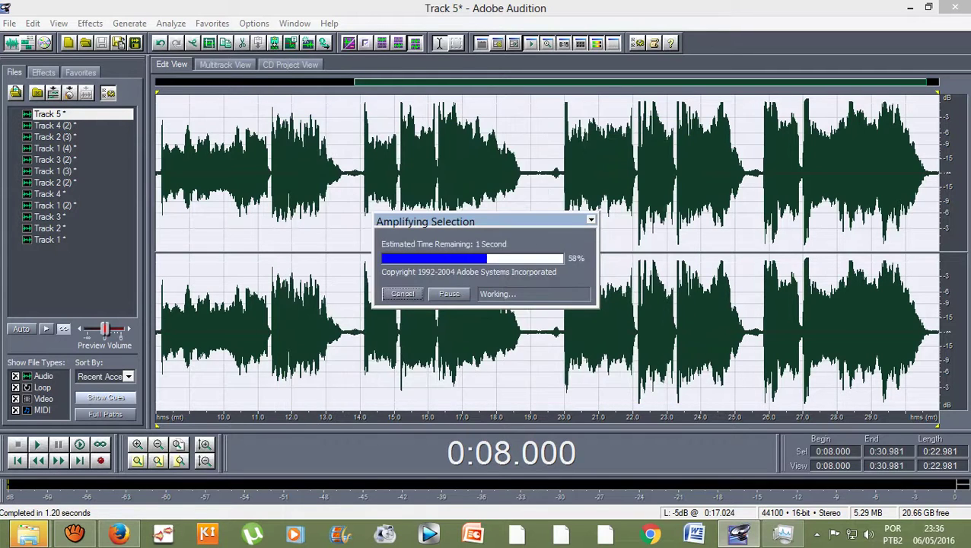
key("F12")
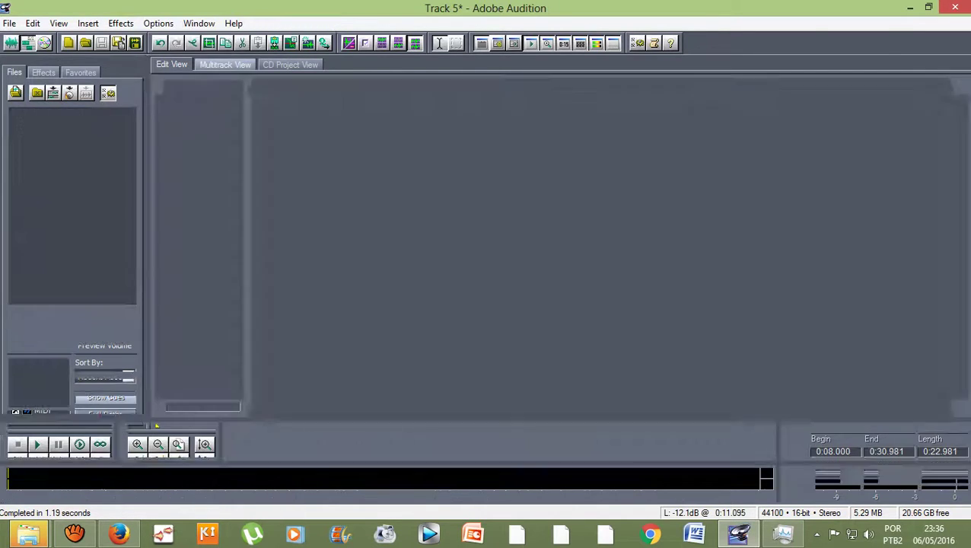
key("Escape")
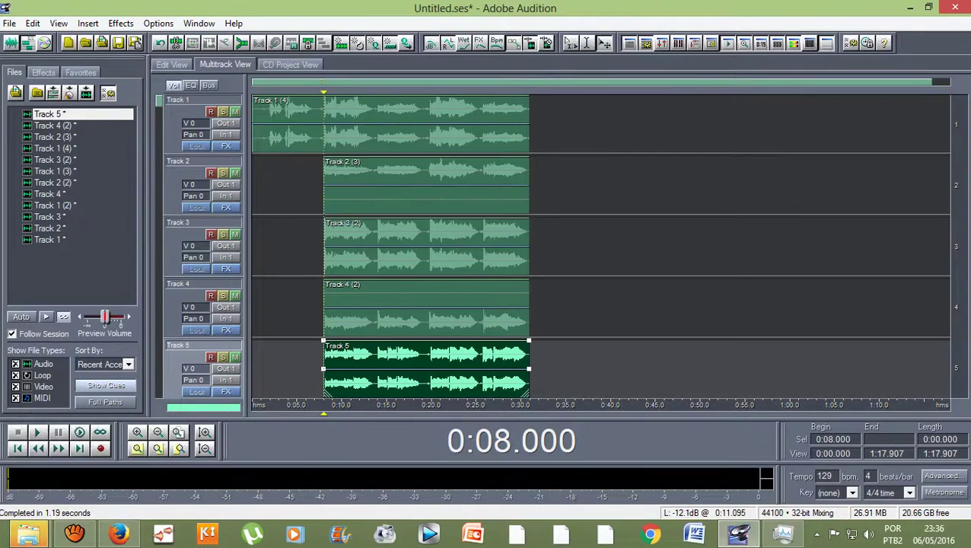
Step: Play the multitrack session from 0:07.089 to check Track 5's level in the mix
left_click(316, 370)
key("space")
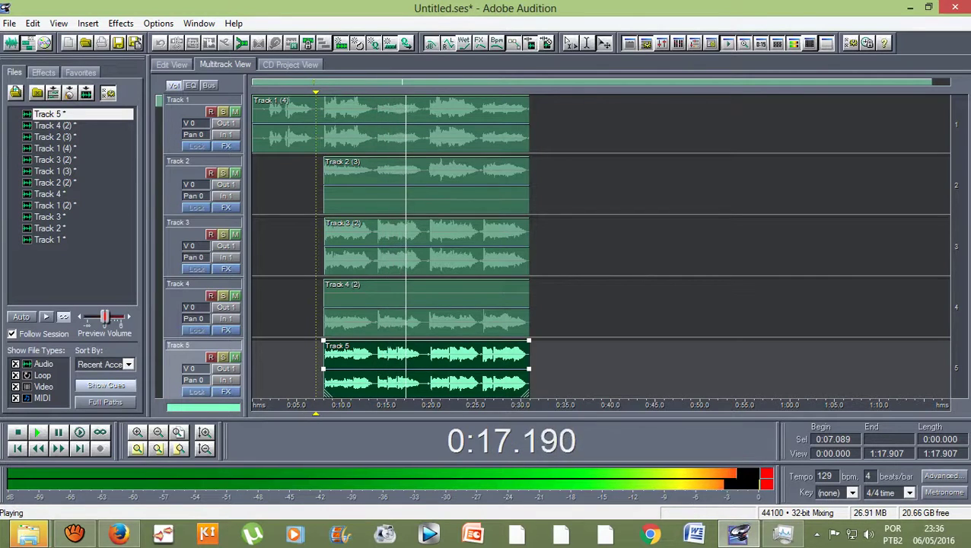
key("space")
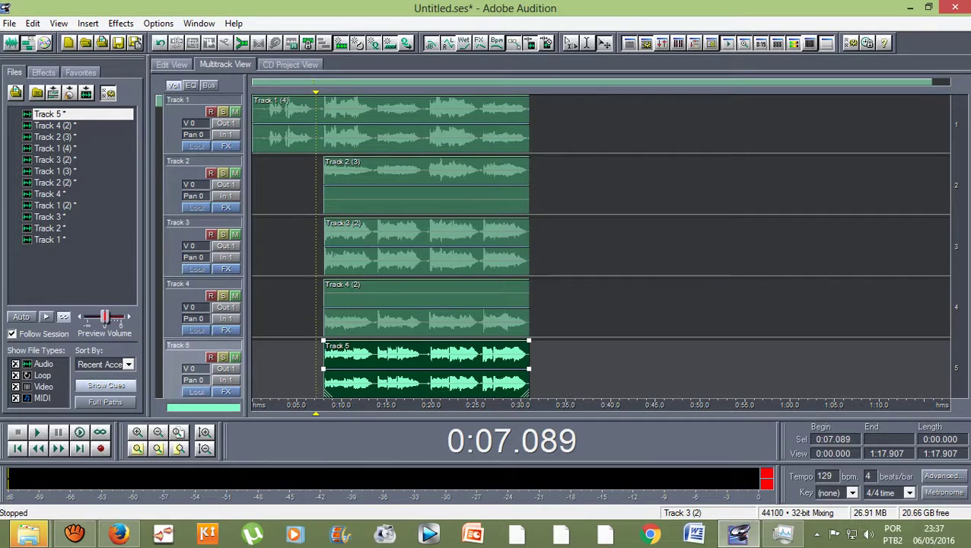
Step: Open the Track 3 clip for waveform editing, amplify both channels by -2.7 dB, and return to the multitrack session
left_click(346, 223)
double_click(345, 223)
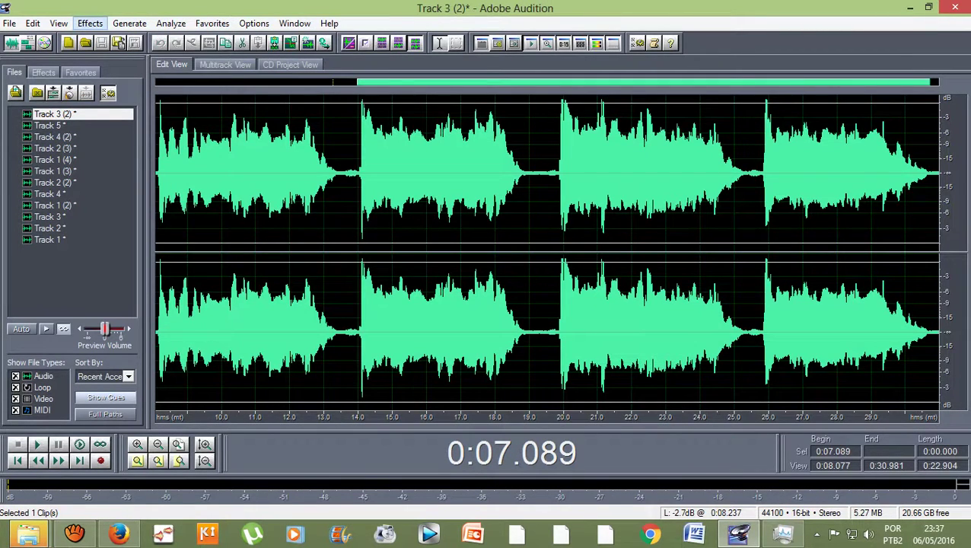
left_click(90, 23)
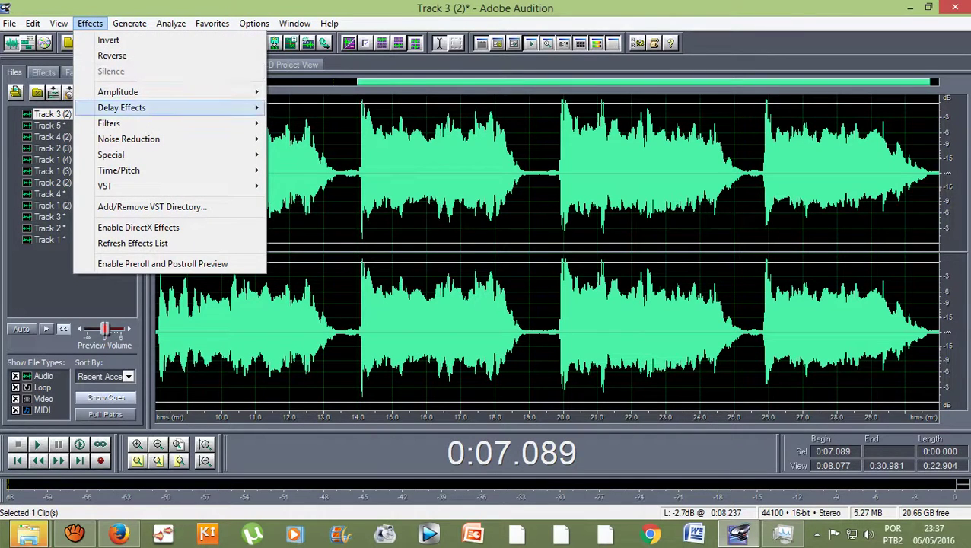
mouse_move(118, 91)
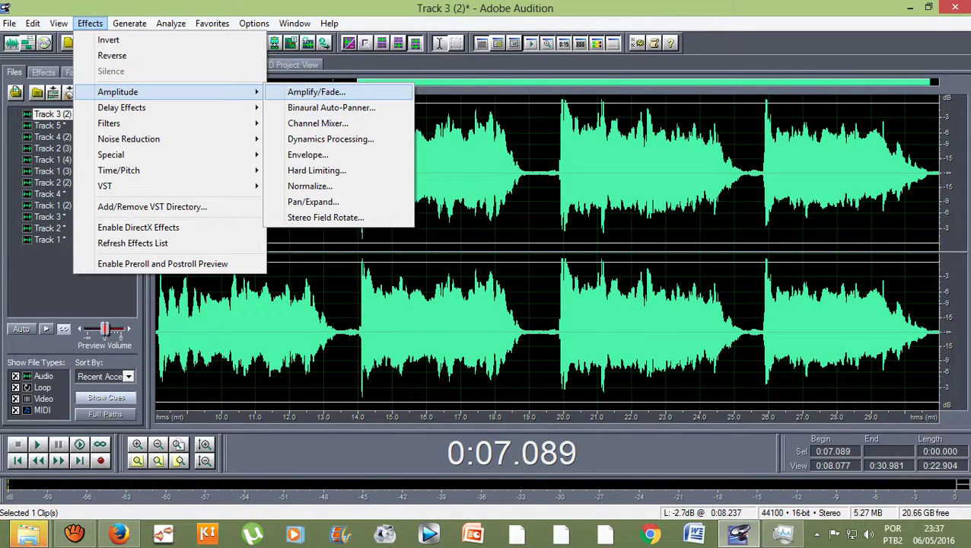
left_click(315, 91)
left_click_drag(424, 185, 427, 185)
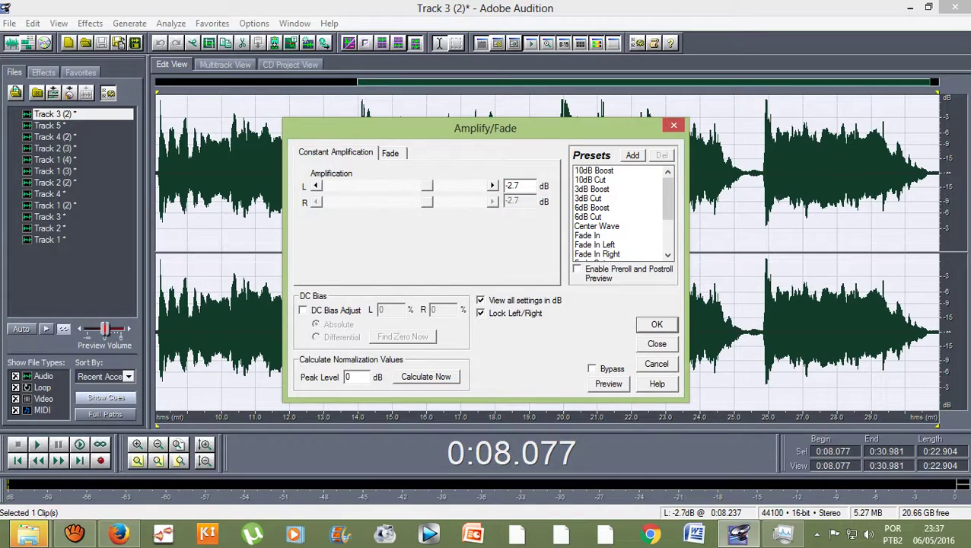
key("Return")
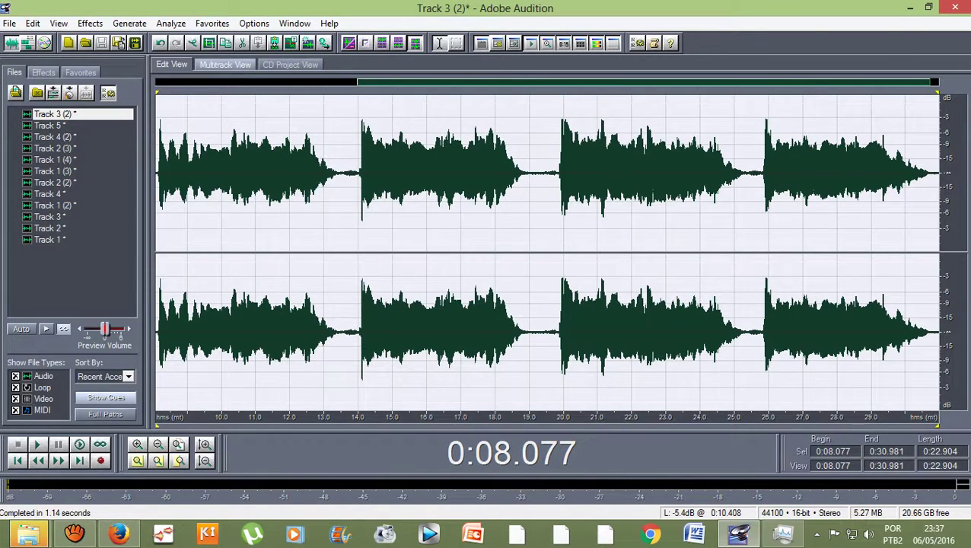
key("F12")
Step: Examine the one-sided Track 2 and Track 4 clips, viewing Track 4's waveform before returning to the multitrack session
left_click(324, 246)
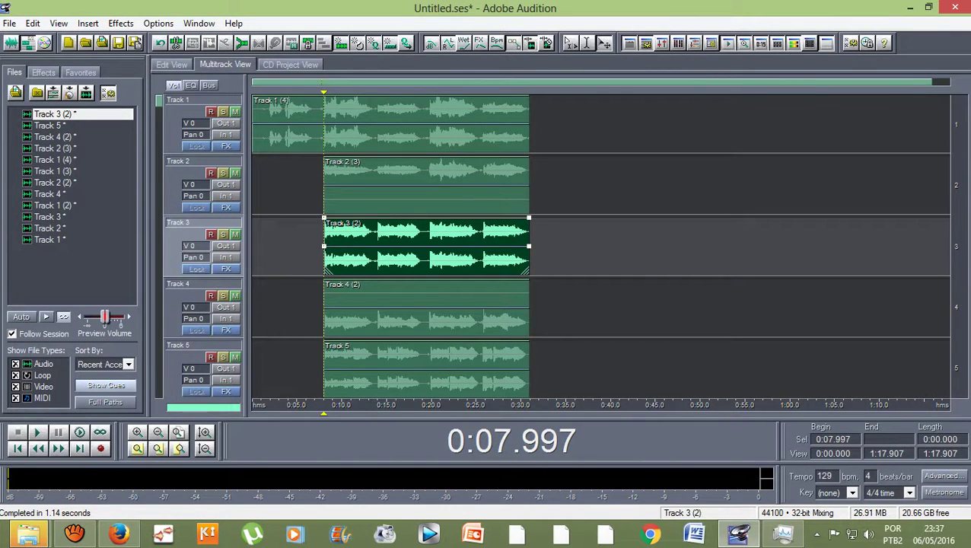
left_click(426, 184)
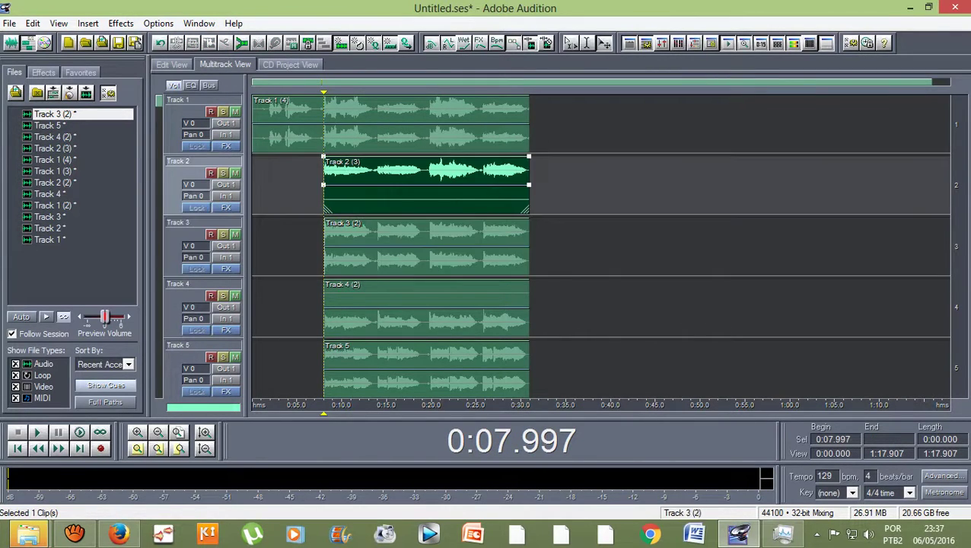
left_click(426, 306)
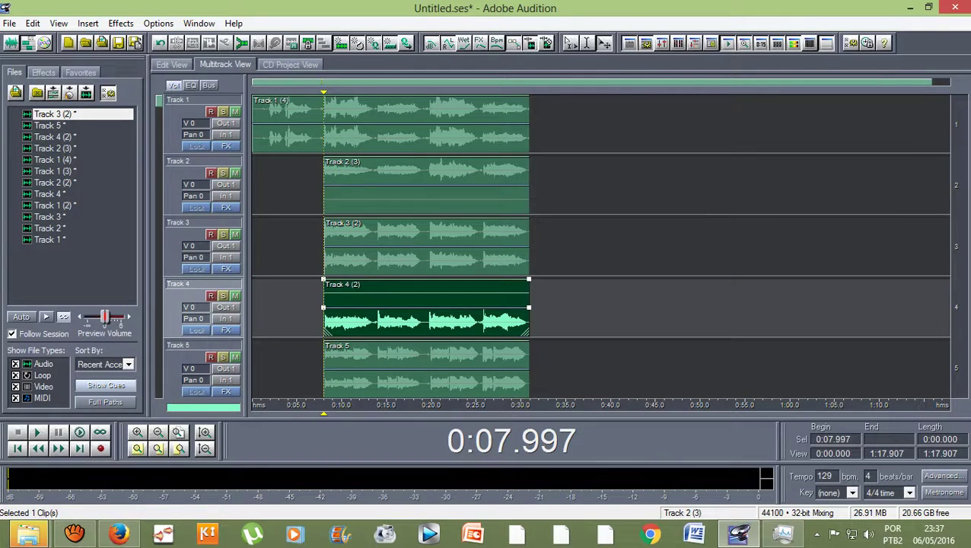
left_click(325, 186)
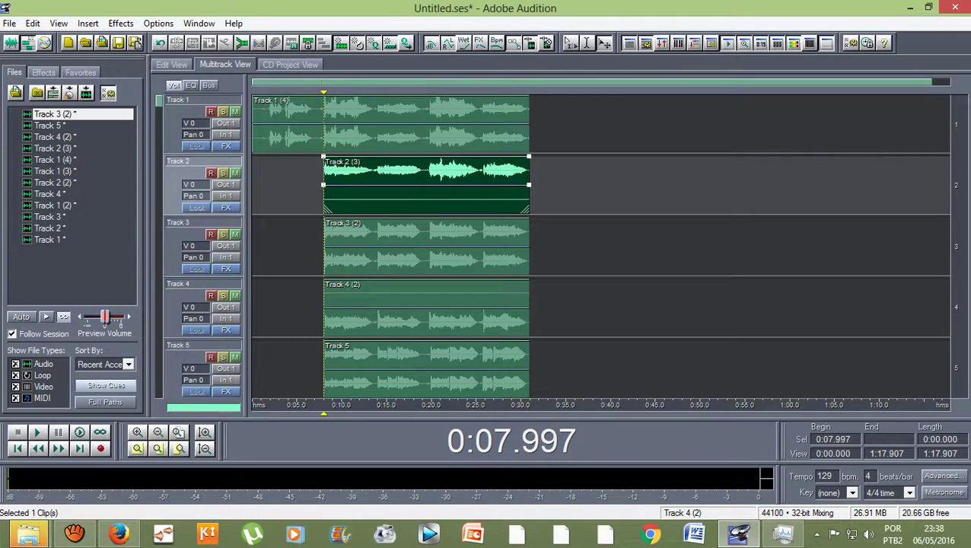
double_click(350, 301)
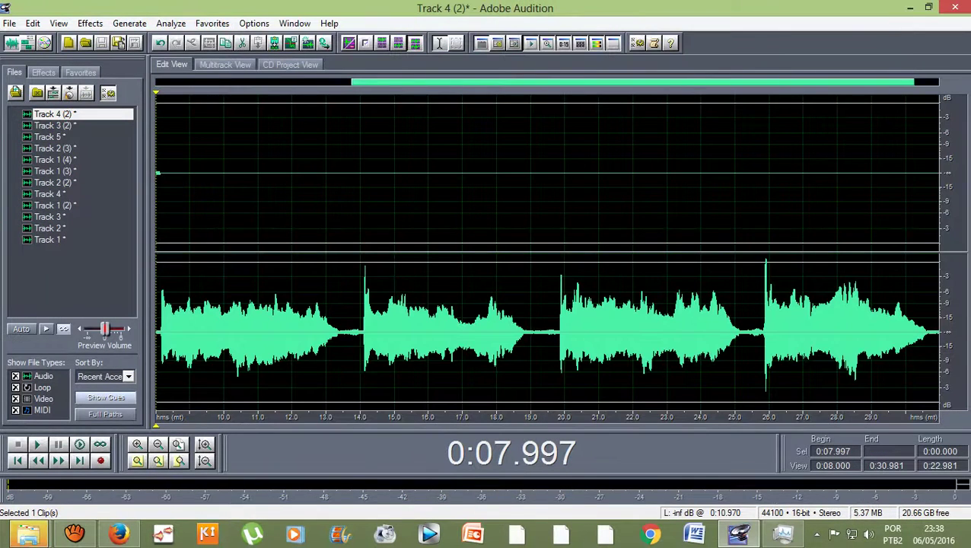
left_click(225, 64)
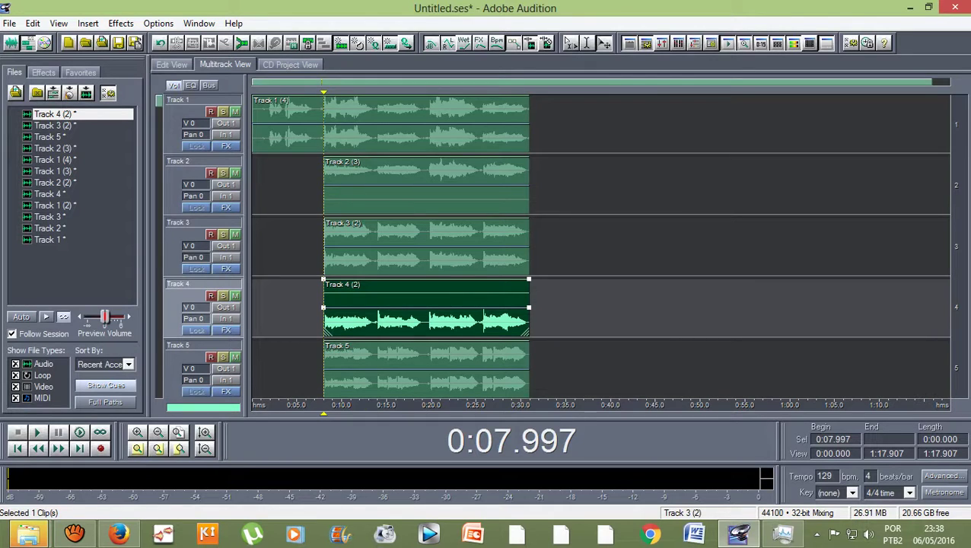
Step: Open the Track 3 clip for waveform editing and examine its left and right channels from 0:08.077 to 0:30.981
double_click(380, 247)
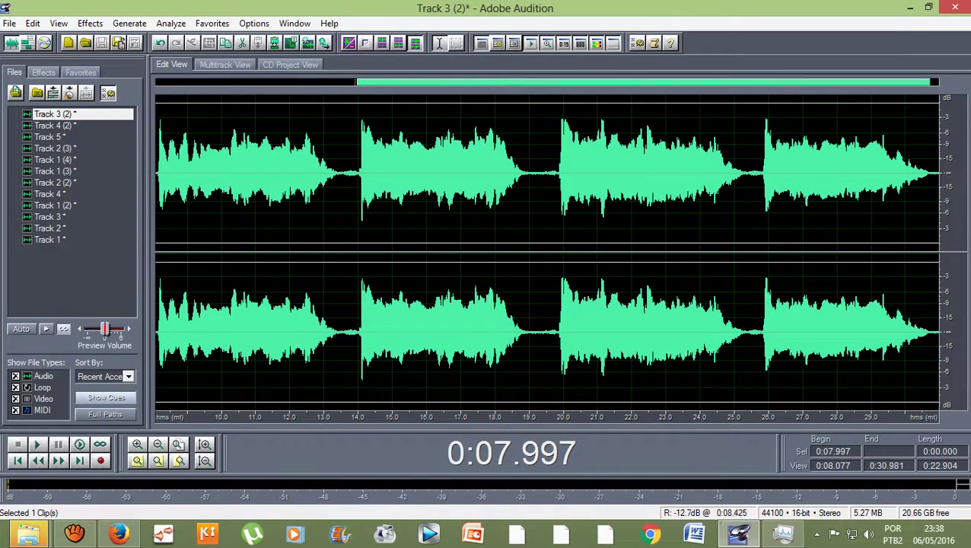
left_click_drag(206, 332, 309, 331)
left_click(334, 332)
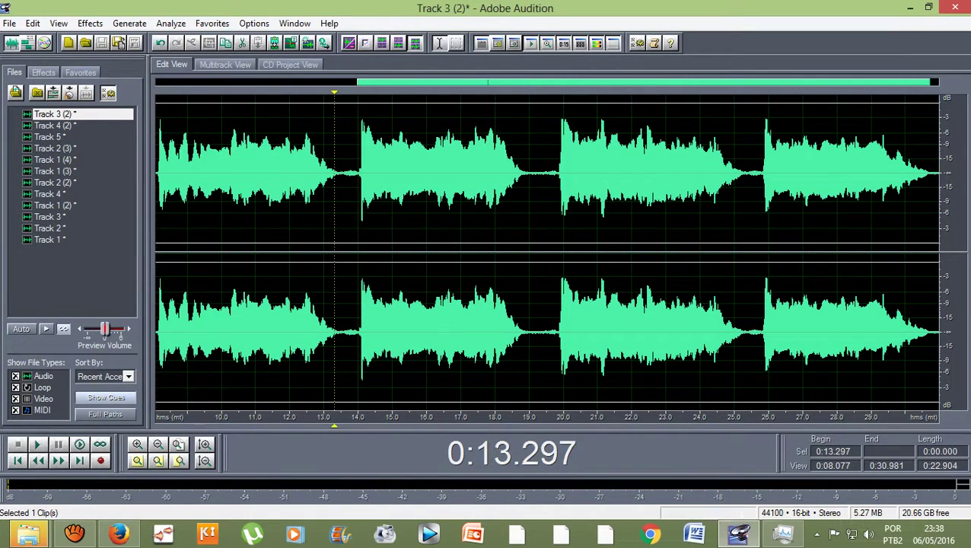
left_click(156, 331)
left_click_drag(213, 332, 241, 332)
double_click(157, 173)
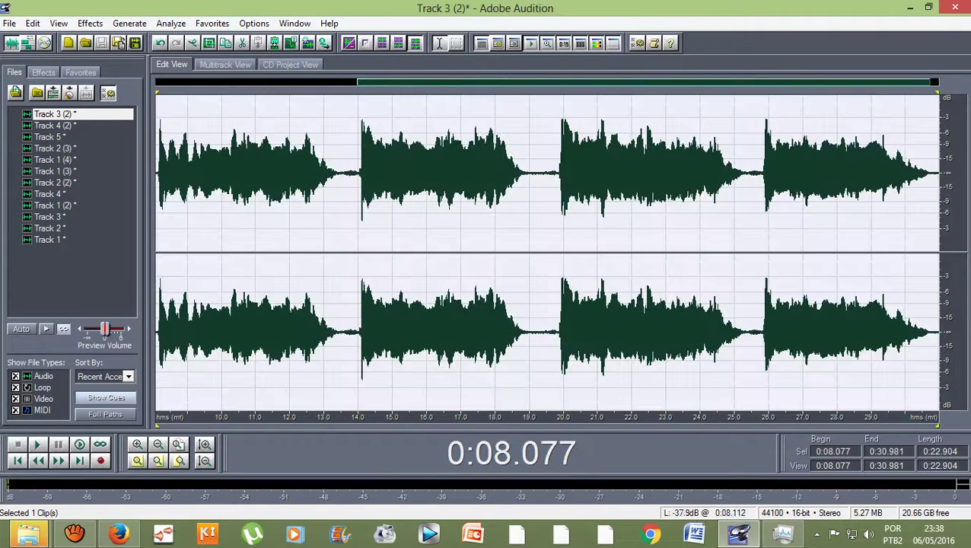
left_click(161, 298)
left_click(156, 331)
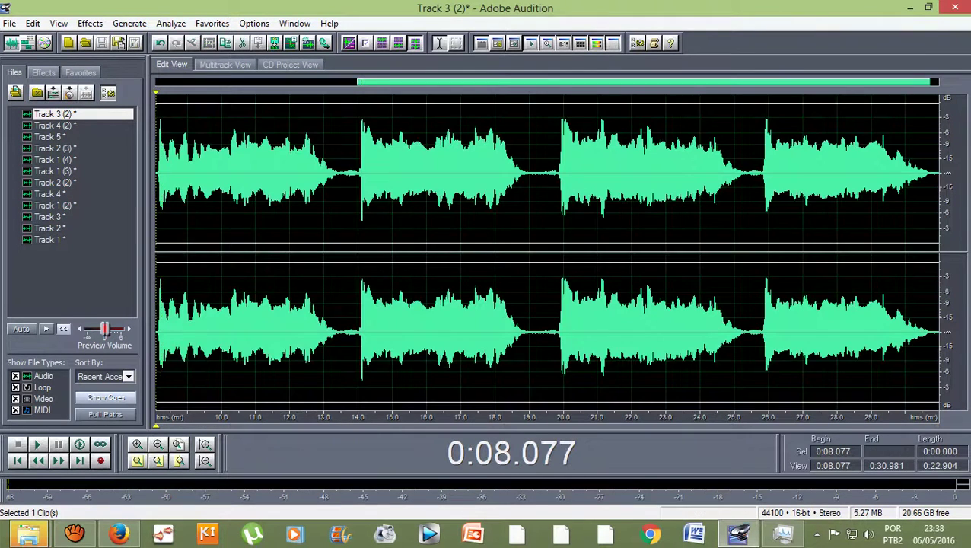
left_click_drag(164, 332, 939, 228)
left_click(156, 332)
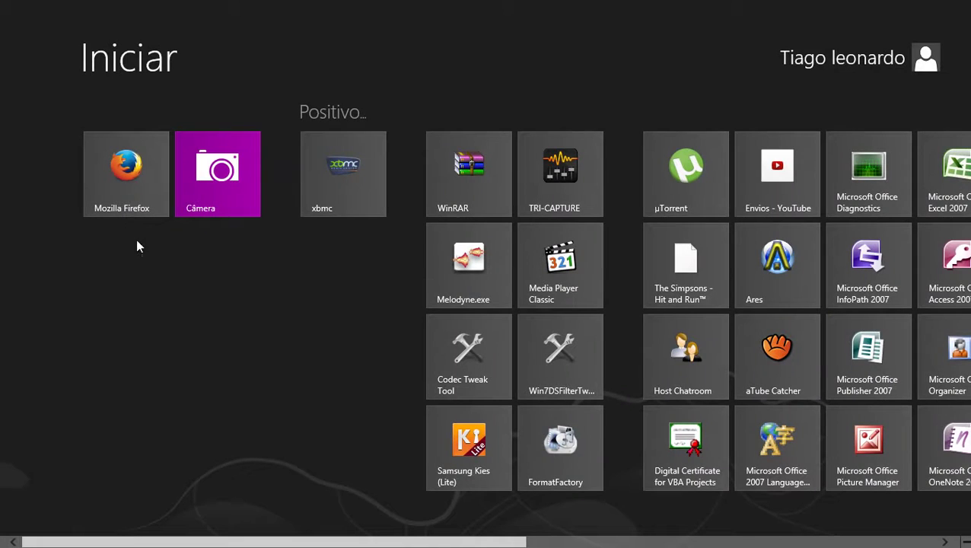
left_click(123, 195)
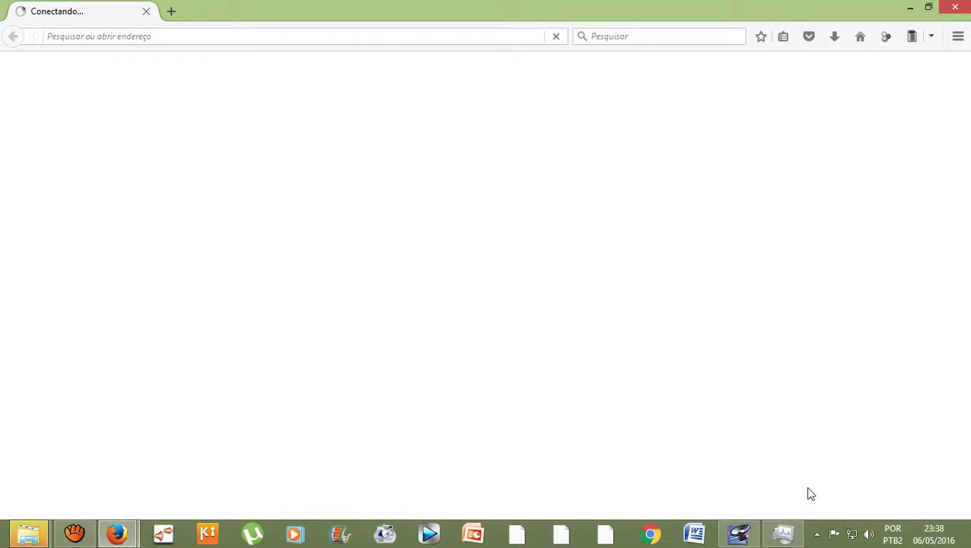
mouse_move(739, 535)
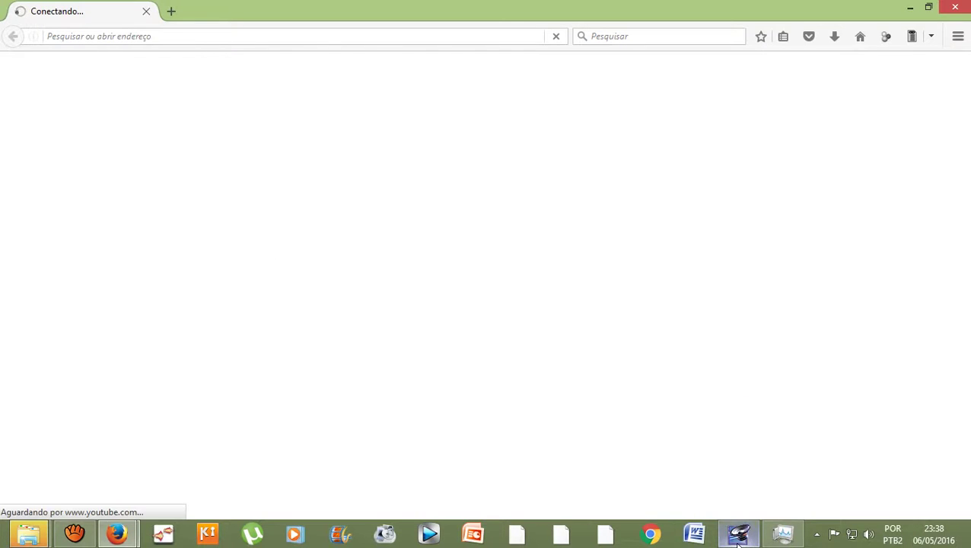
left_click(738, 535)
left_click(248, 305)
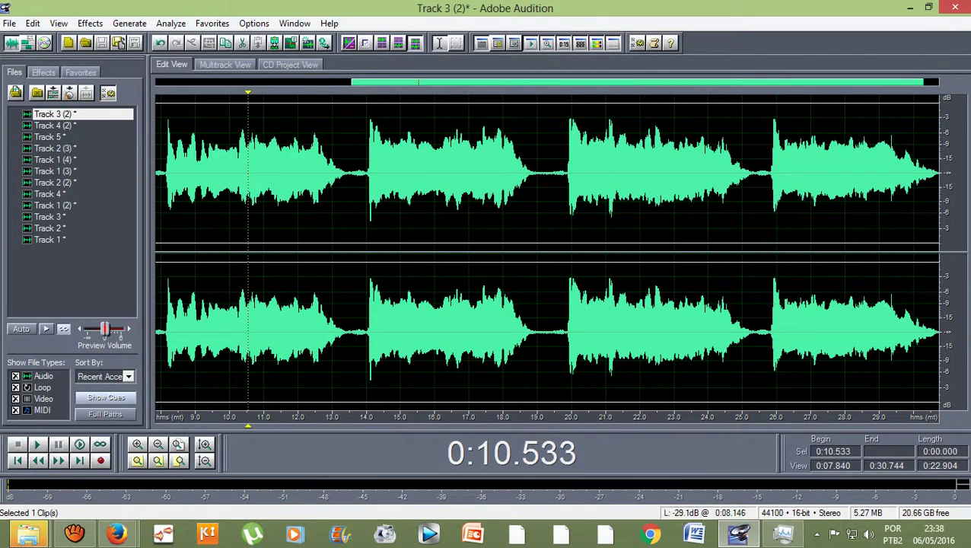
left_click(161, 172)
left_click(175, 173)
left_click_drag(175, 172, 180, 173)
left_click(158, 173)
left_click(417, 175)
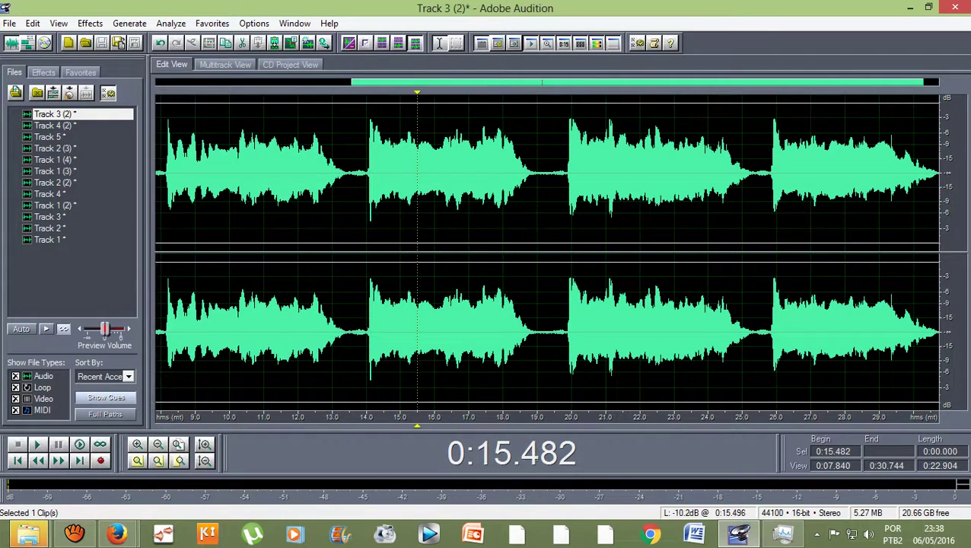
left_click_drag(417, 175, 584, 175)
Step: Silence the right channel of the Track 3 clip from 0:08.000 to 0:31.182 and return to the multitrack session
left_click(162, 173)
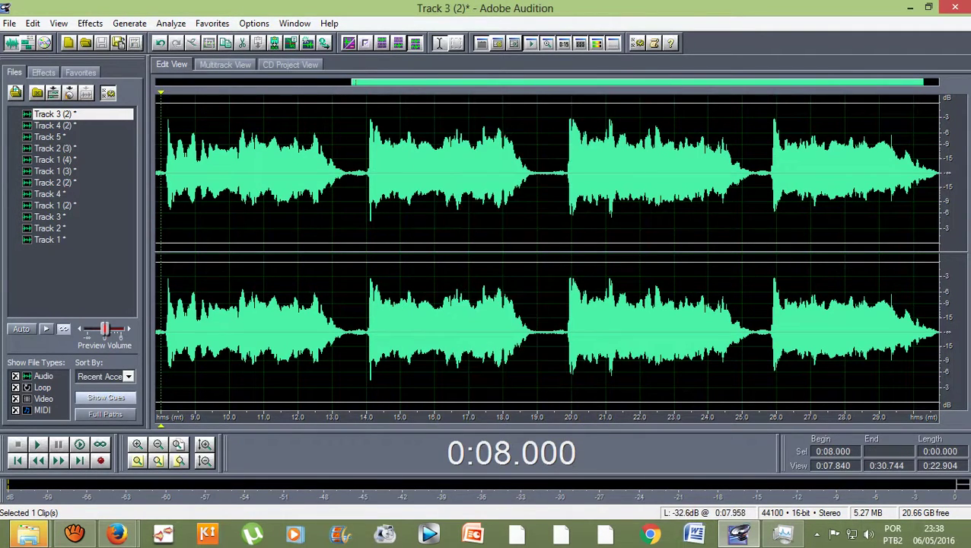
left_click_drag(182, 172, 932, 173)
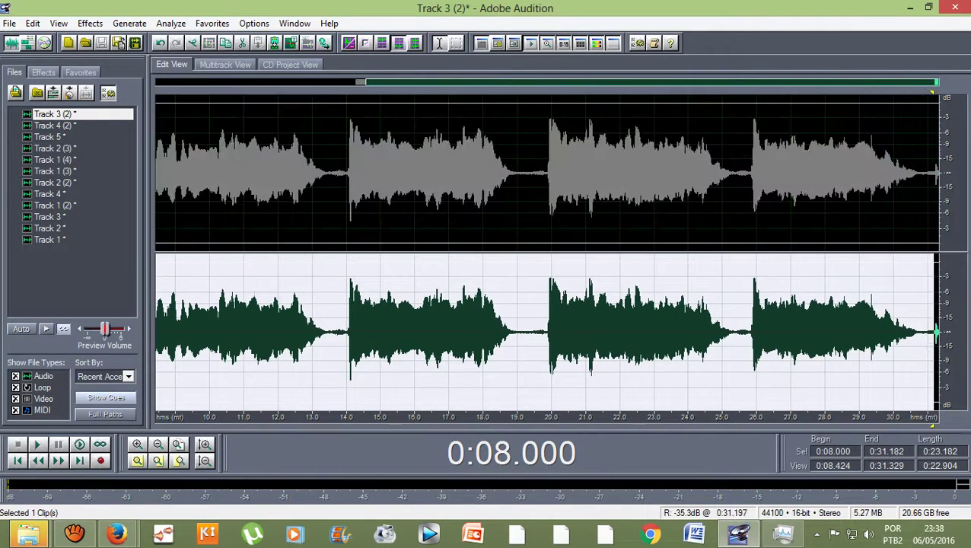
scroll(413, 173, "down", 1)
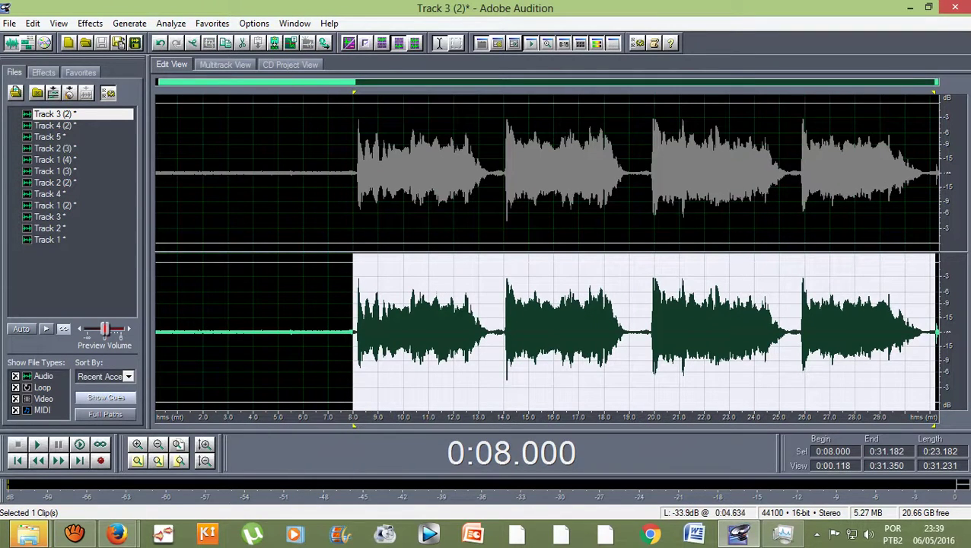
left_click_drag(159, 81, 155, 81)
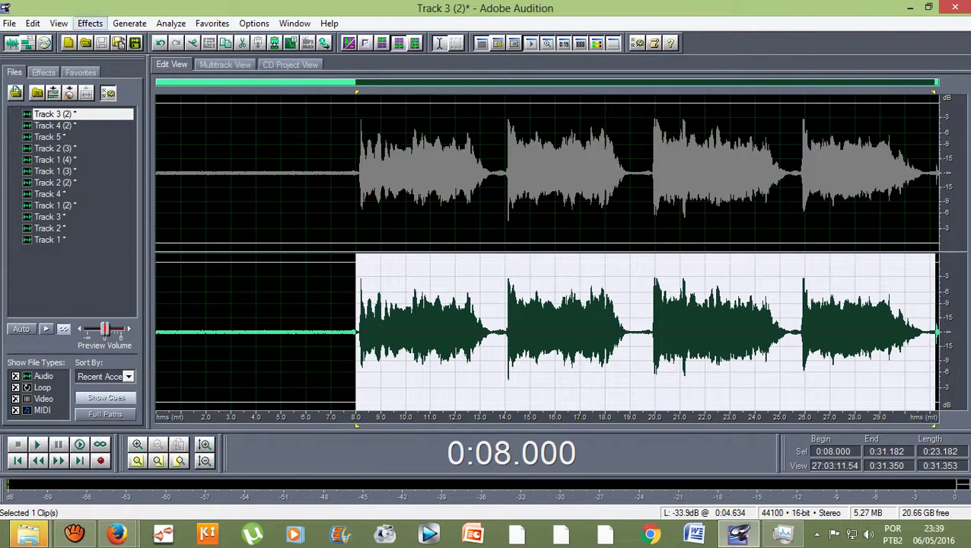
left_click(90, 23)
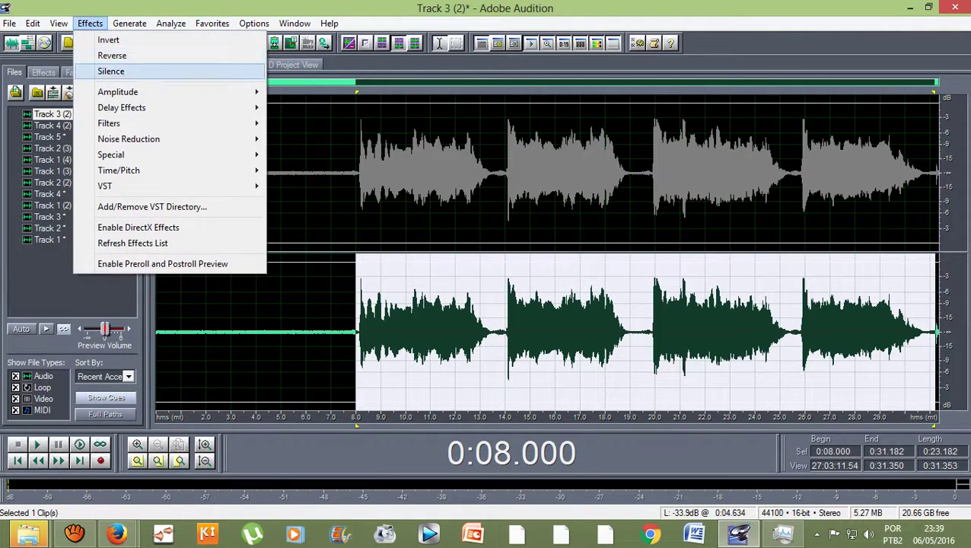
left_click(111, 70)
left_click(312, 198)
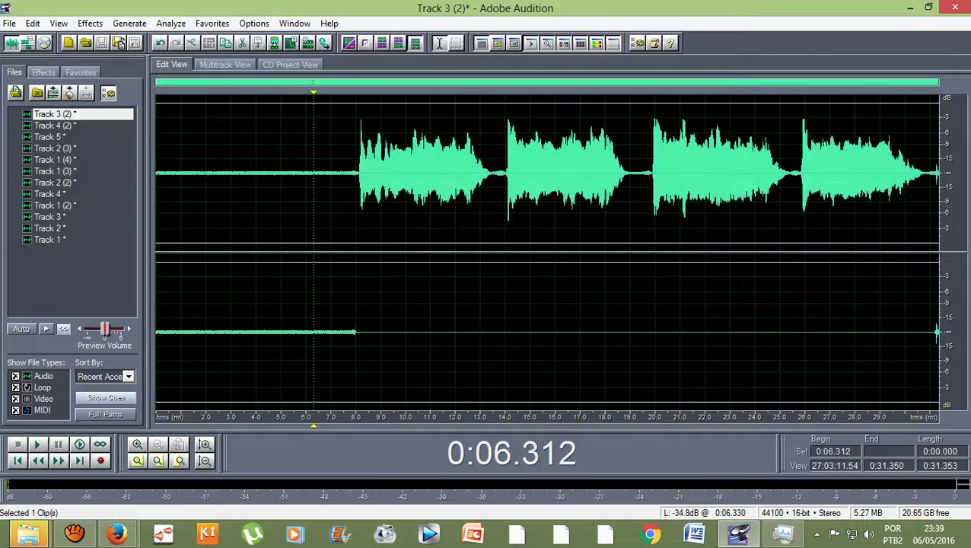
left_click(225, 64)
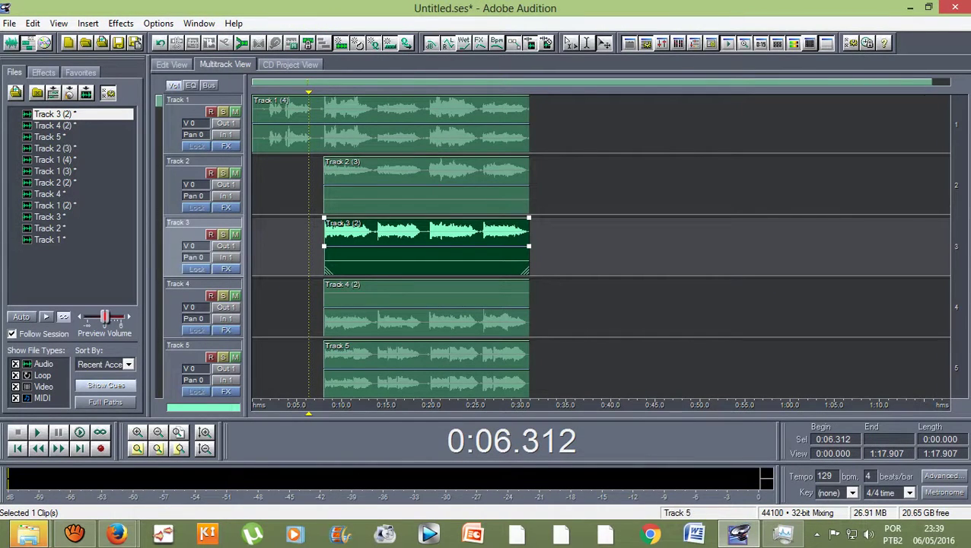
Step: Compare the Track 5 and Track 3 clips, and open the Track 5 clip for waveform editing
right_click(347, 368)
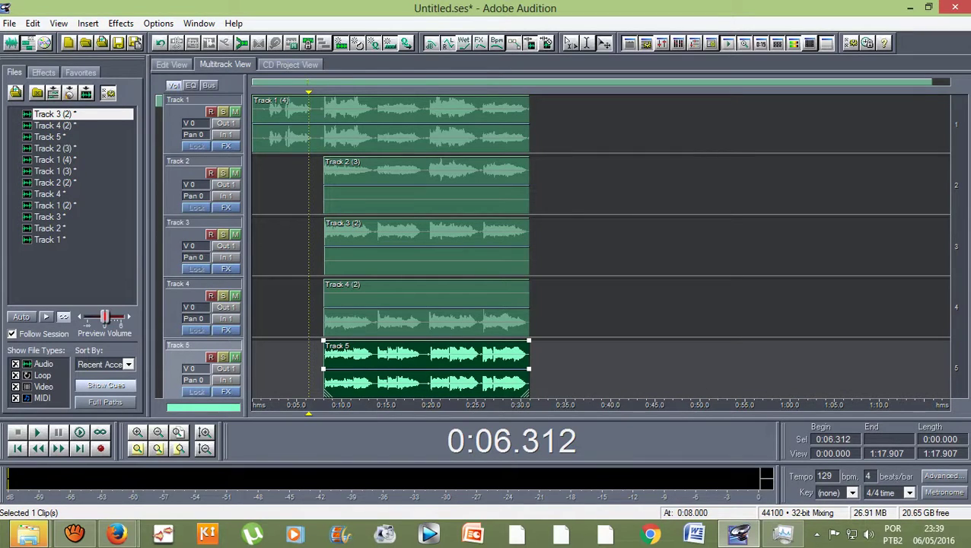
right_click(348, 246)
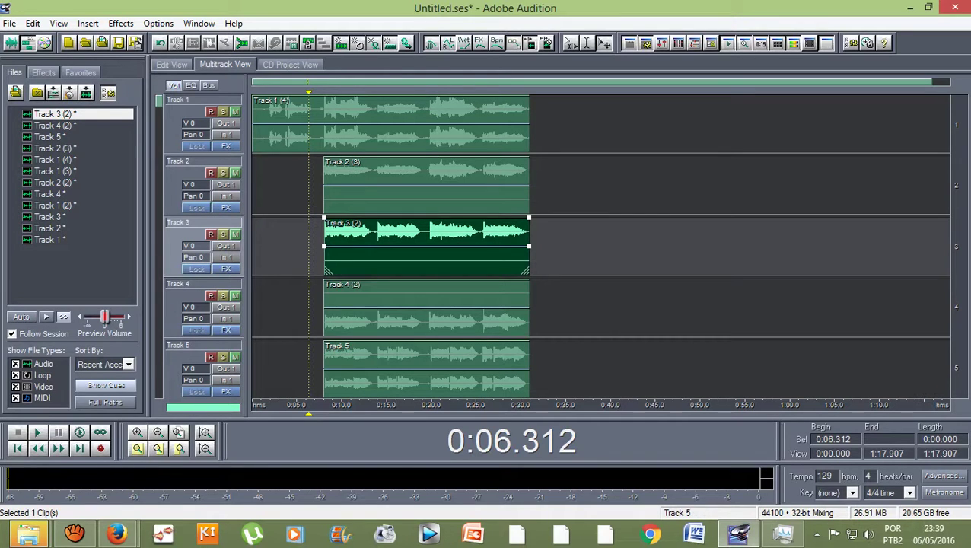
double_click(386, 352)
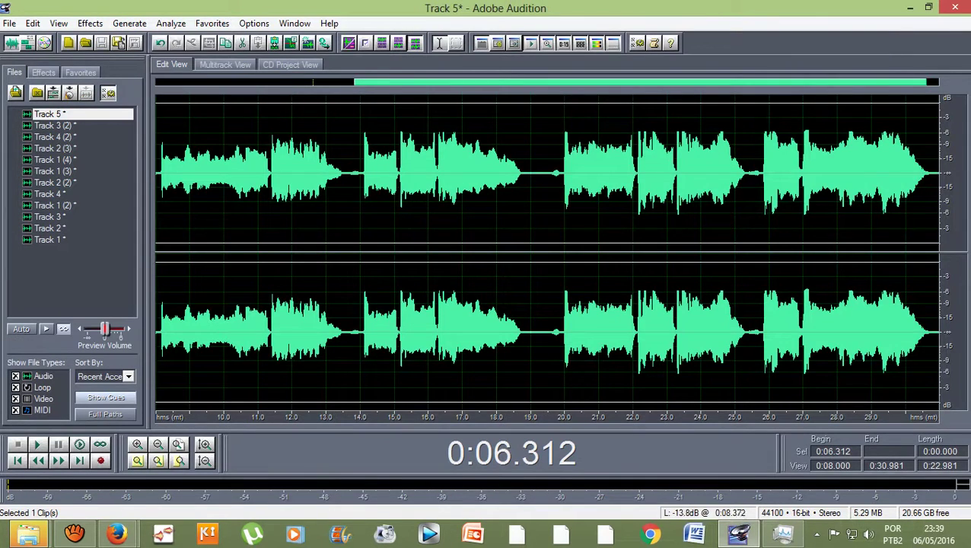
left_click(157, 173)
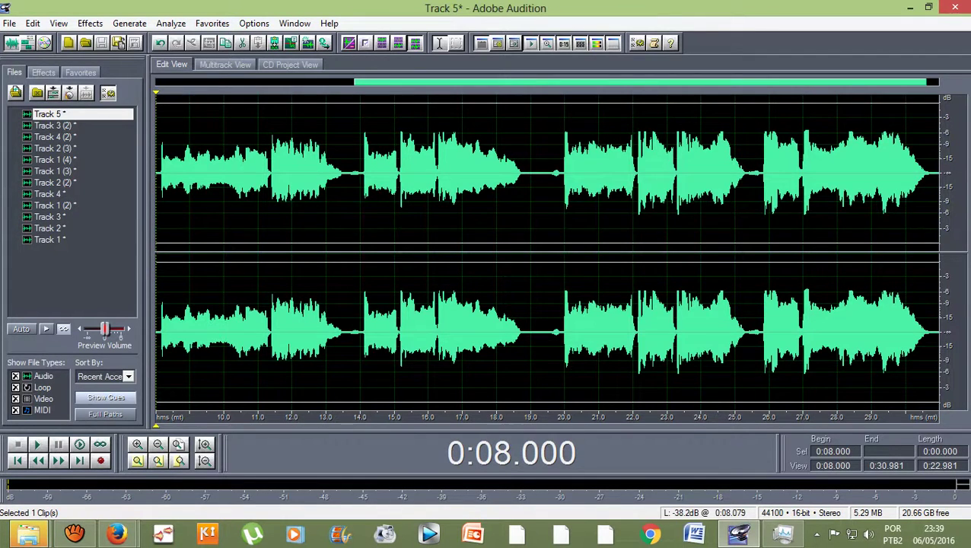
double_click(190, 173)
left_click(190, 173)
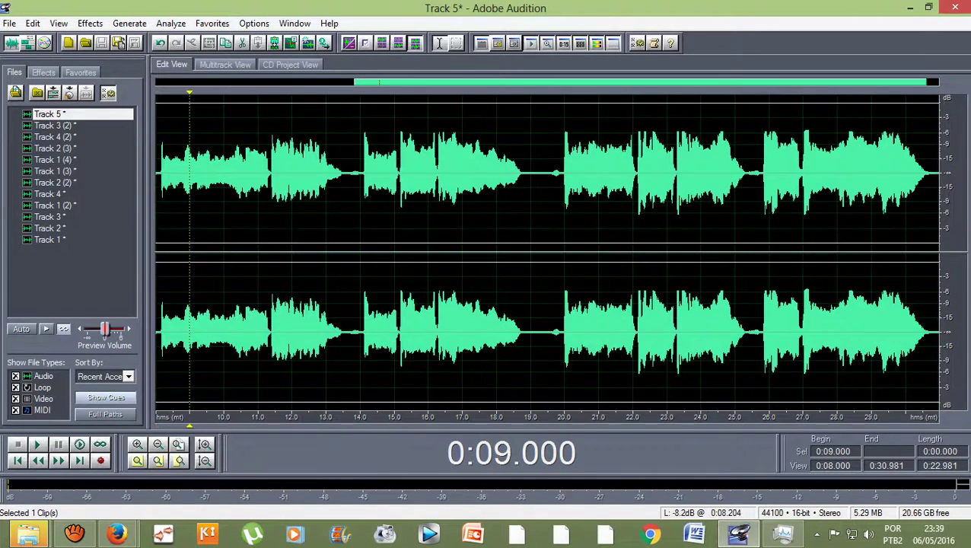
double_click(157, 173)
left_click(158, 173)
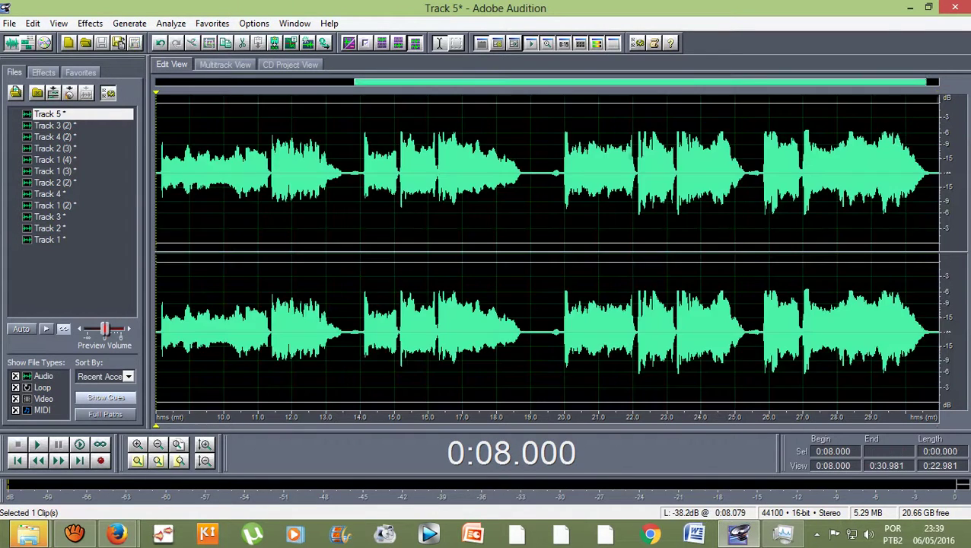
double_click(158, 173)
left_click(174, 173)
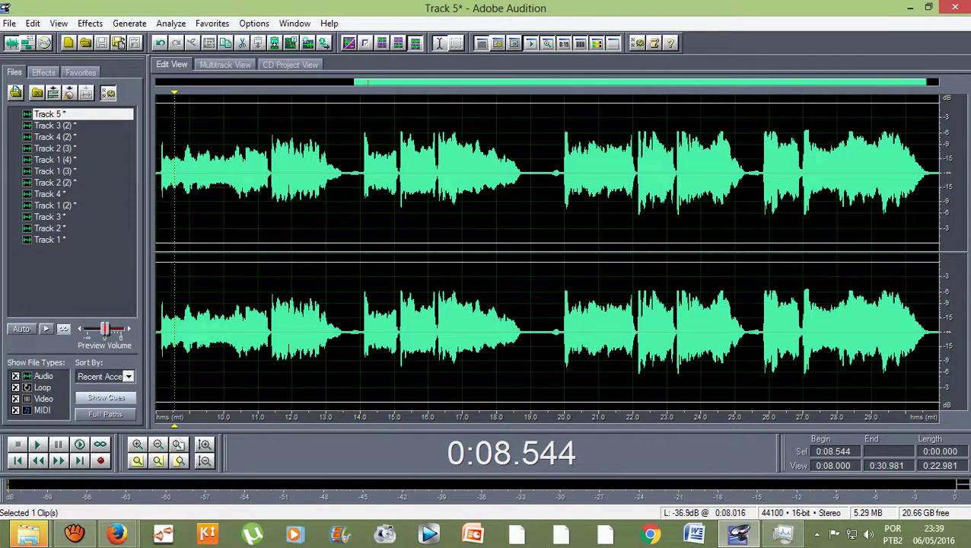
Step: Silence the left channel of the Track 5 clip from 0:08.000 to 0:30.892 and return to the multitrack session
left_click_drag(157, 175, 919, 114)
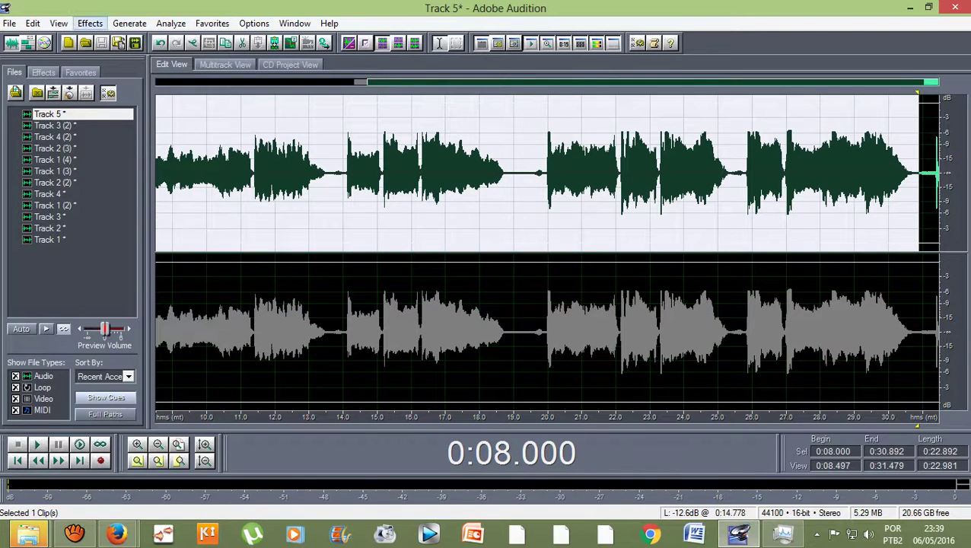
left_click(90, 23)
left_click(111, 71)
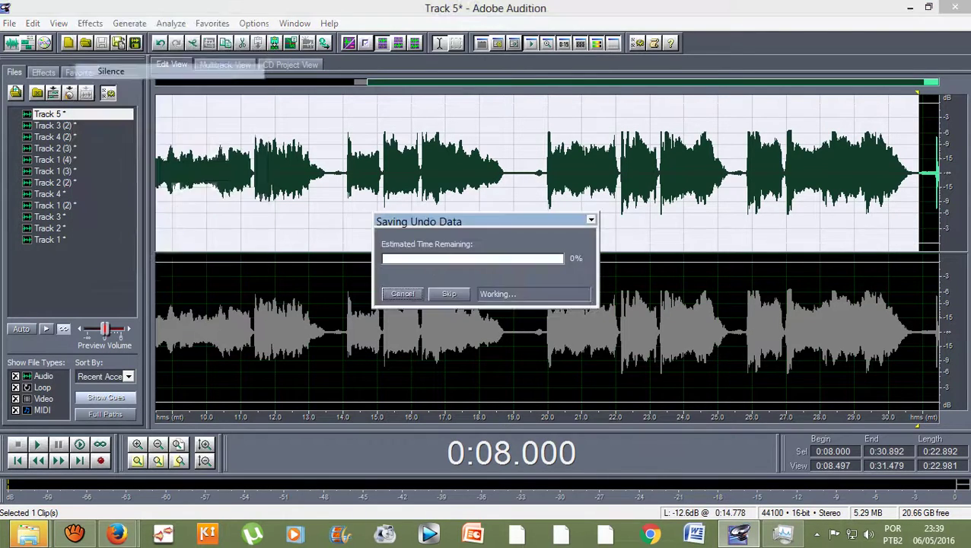
left_click(225, 65)
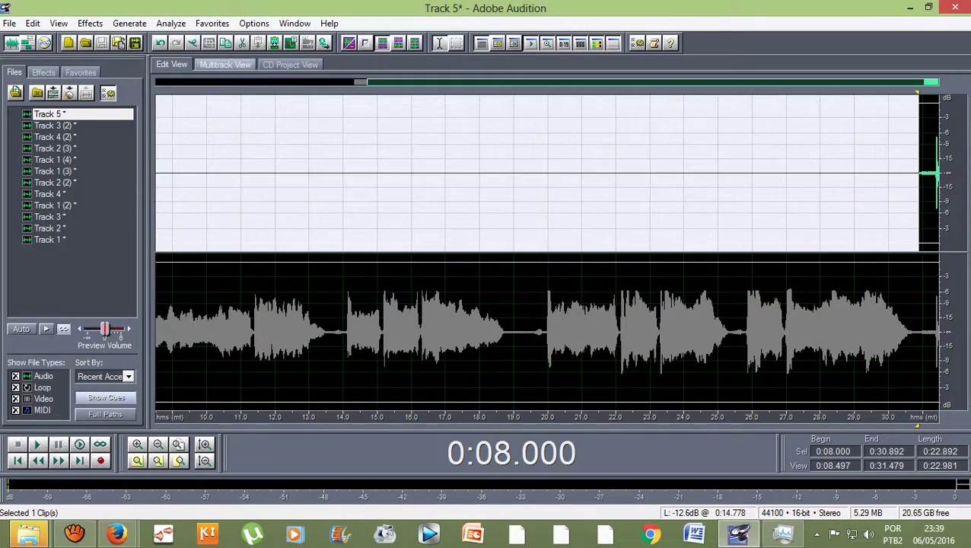
key("Escape")
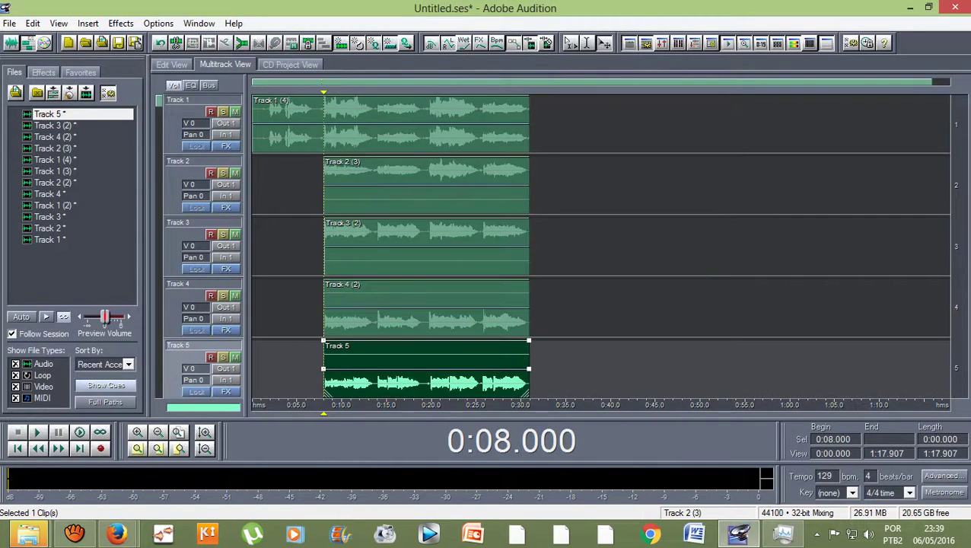
Step: Compare the channels of the five tracks' clips in the multitrack session, also viewing Track 3's waveform in the editor
left_click(426, 307)
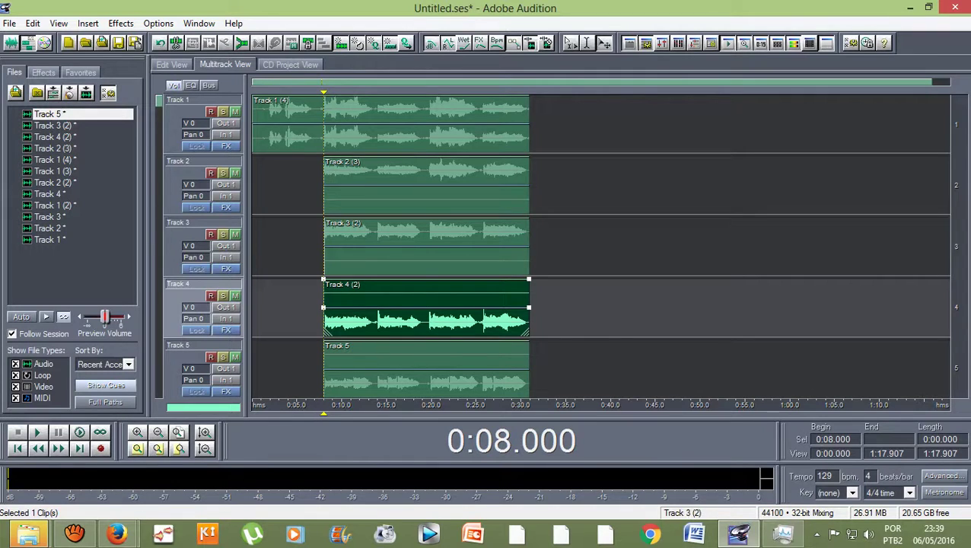
left_click(329, 226)
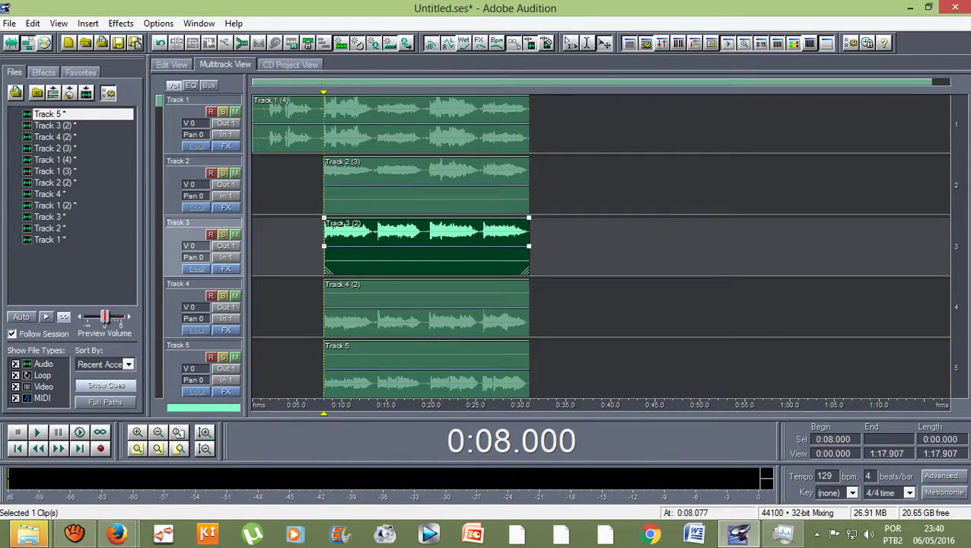
left_click(426, 308)
left_click(426, 231)
left_click(380, 307)
double_click(380, 231)
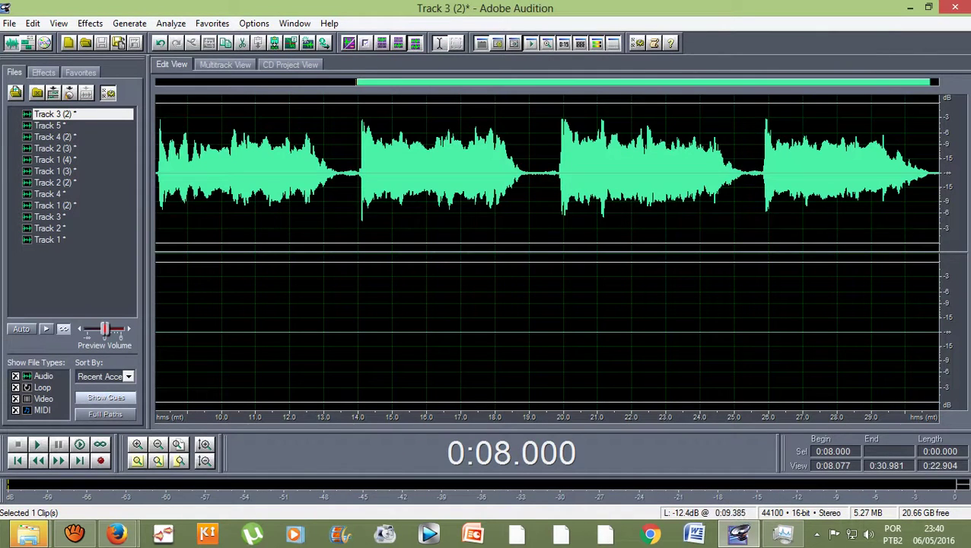
left_click(224, 64)
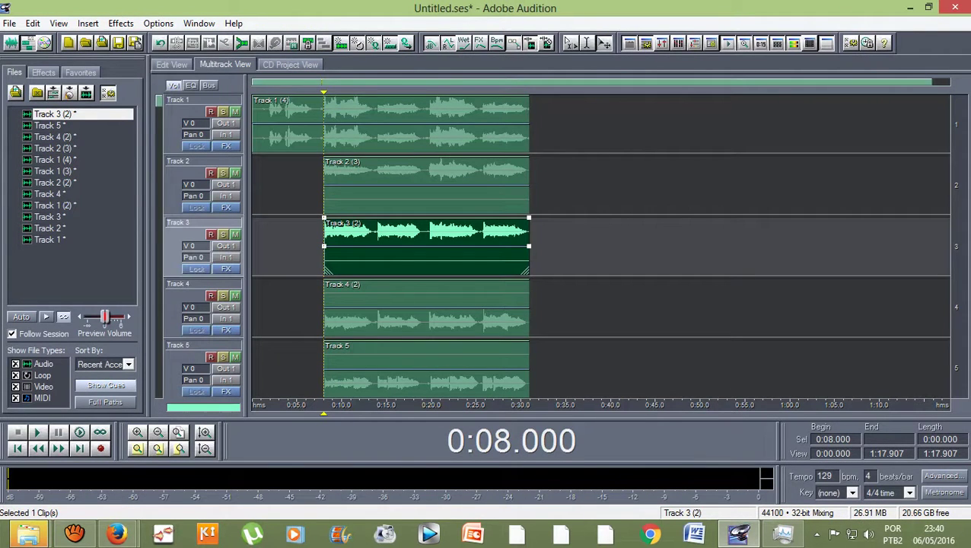
left_click(426, 307)
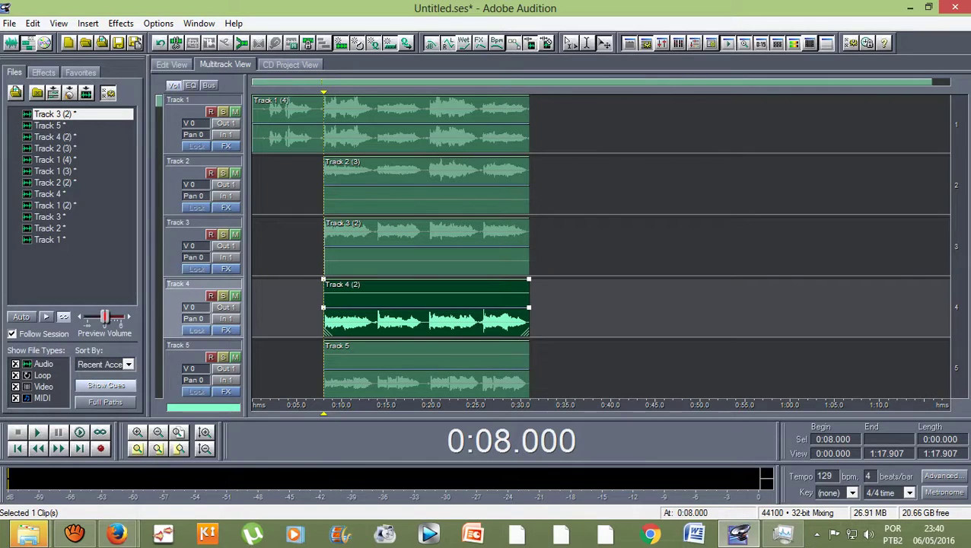
left_click(426, 185)
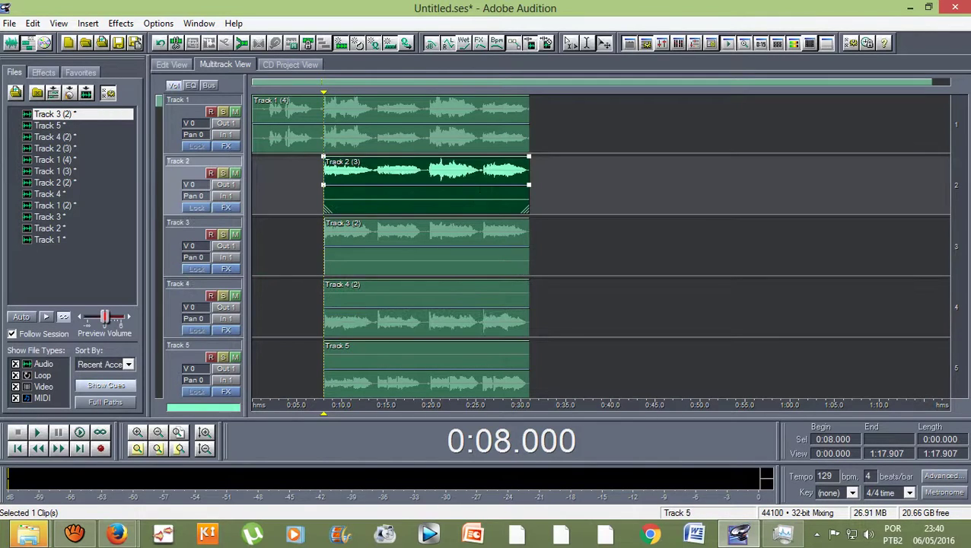
left_click(426, 368)
left_click(426, 124)
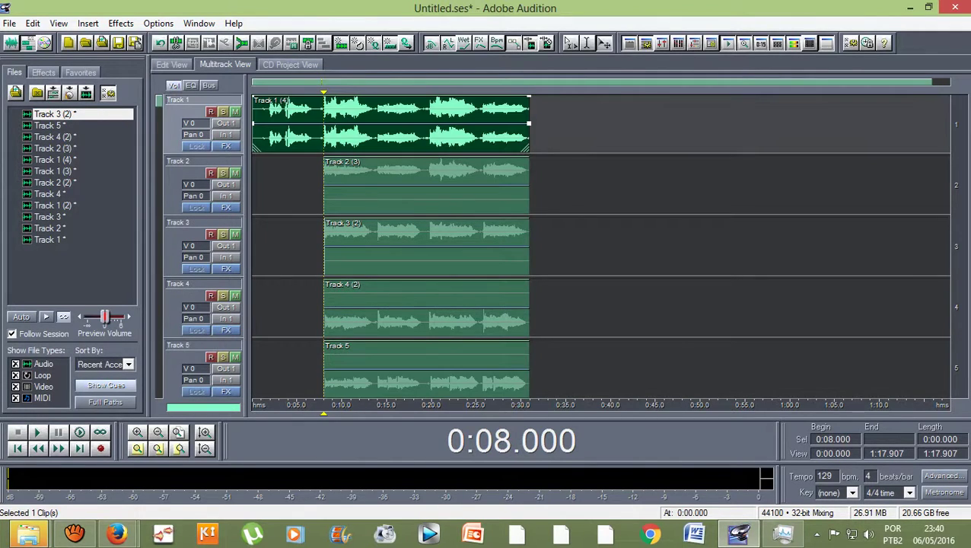
Step: Play the multitrack session from 0:06.625 to hear all five tracks together
scroll(427, 124, "down", 1)
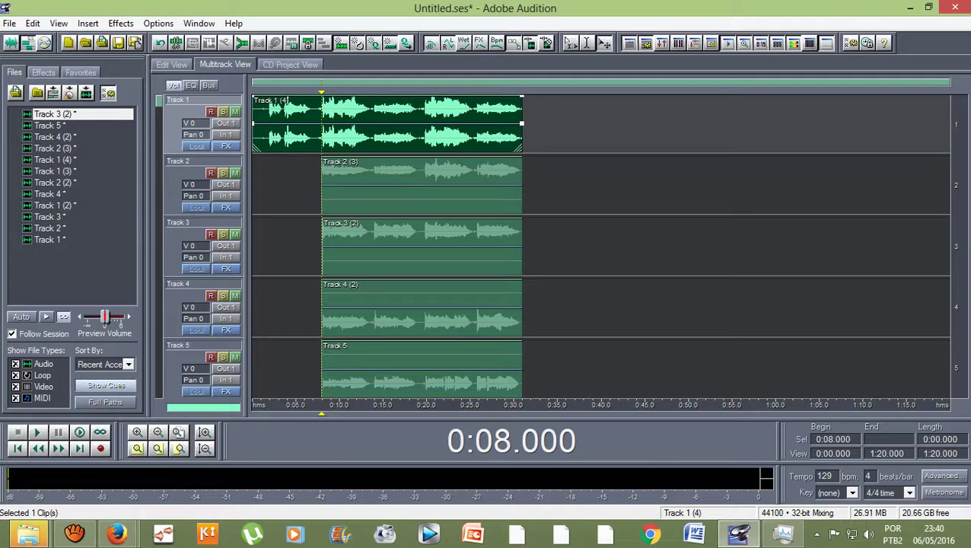
key("Left")
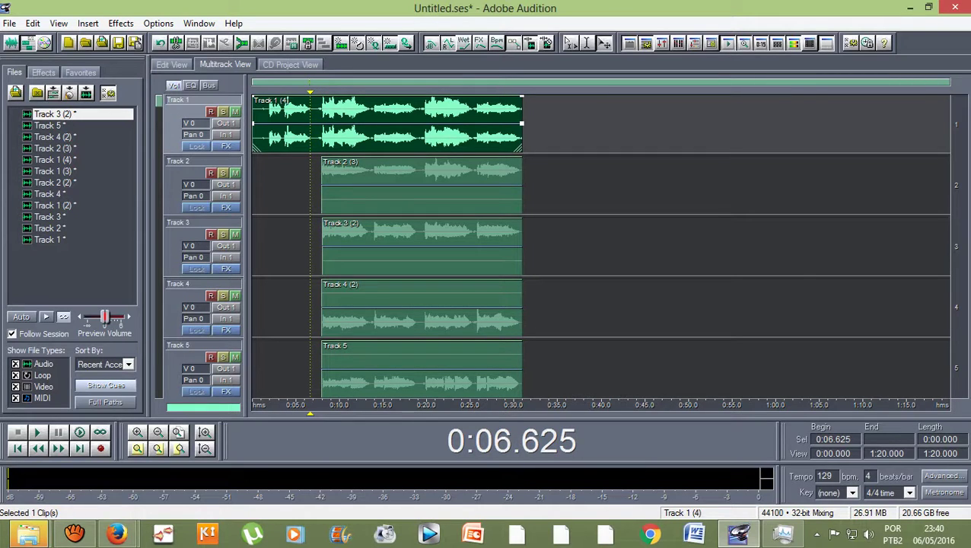
key("space")
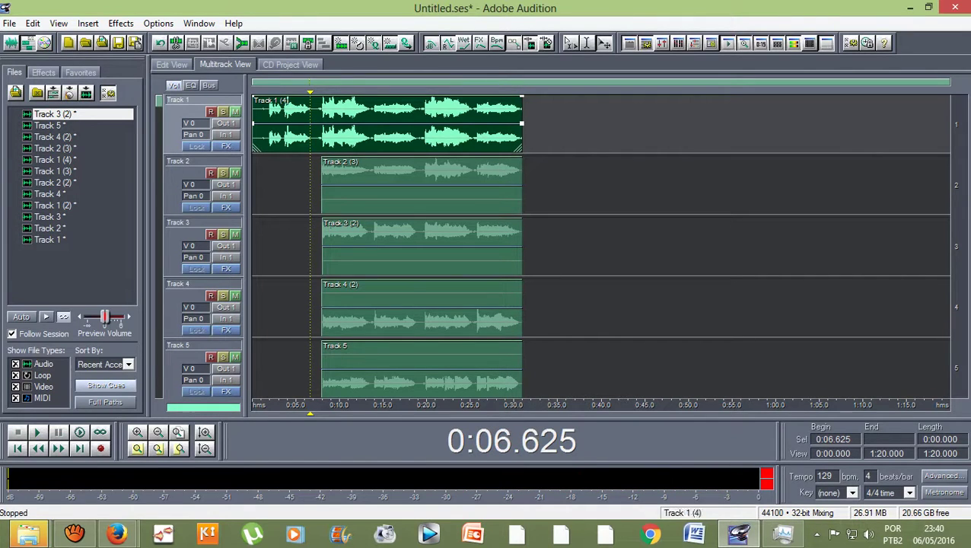
Step: Mute Track 1, play the session from 0:06.625 to hear the other four tracks, and select the Track 2 clip
left_click(235, 112)
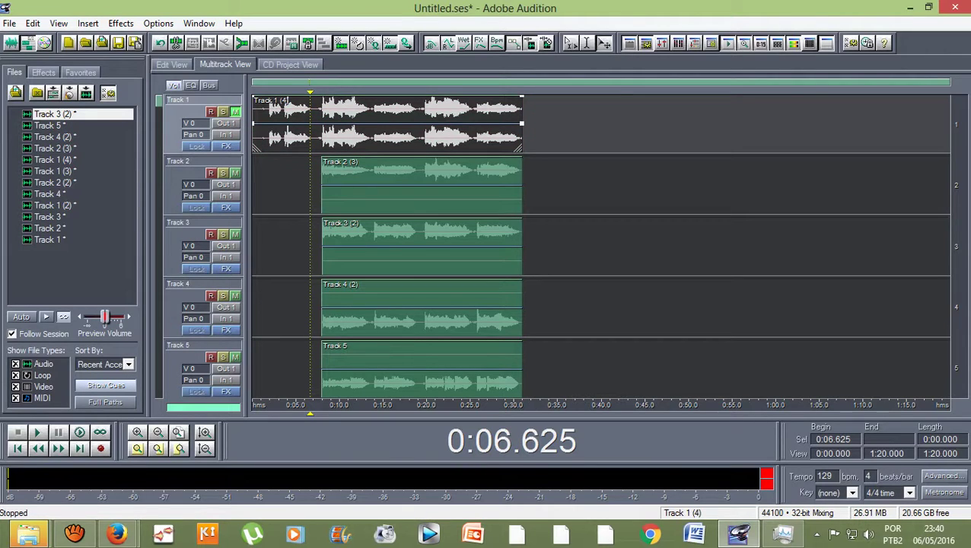
key("space")
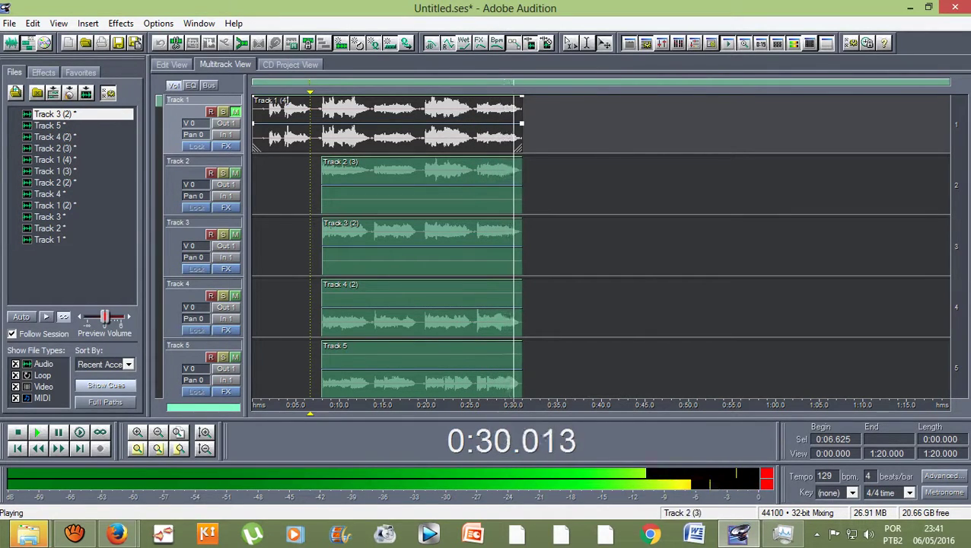
left_click(421, 185)
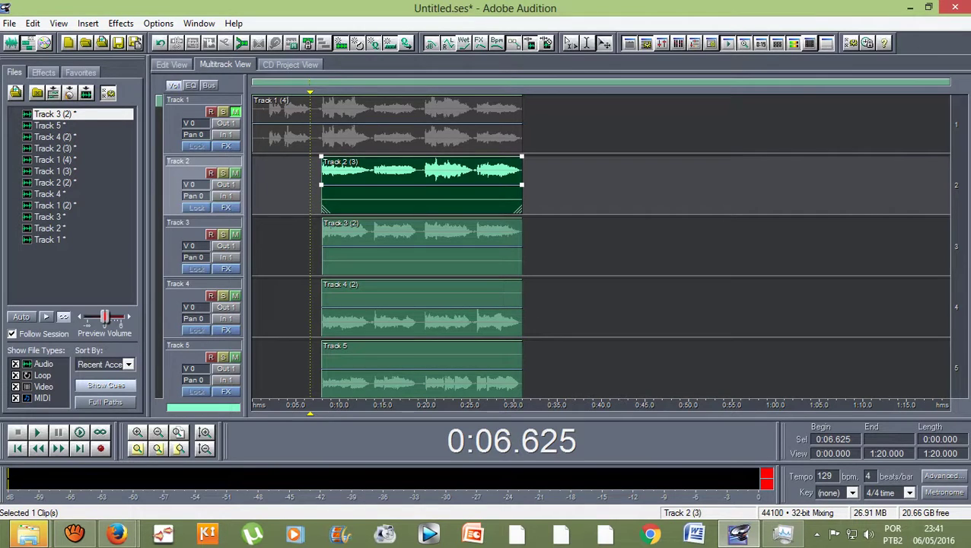
Step: Mix down the Track 2, 3, 4 and 5 clips together, with the session start point placed at 0:08.000
left_click(422, 246, "ctrl")
left_click(421, 308, "ctrl")
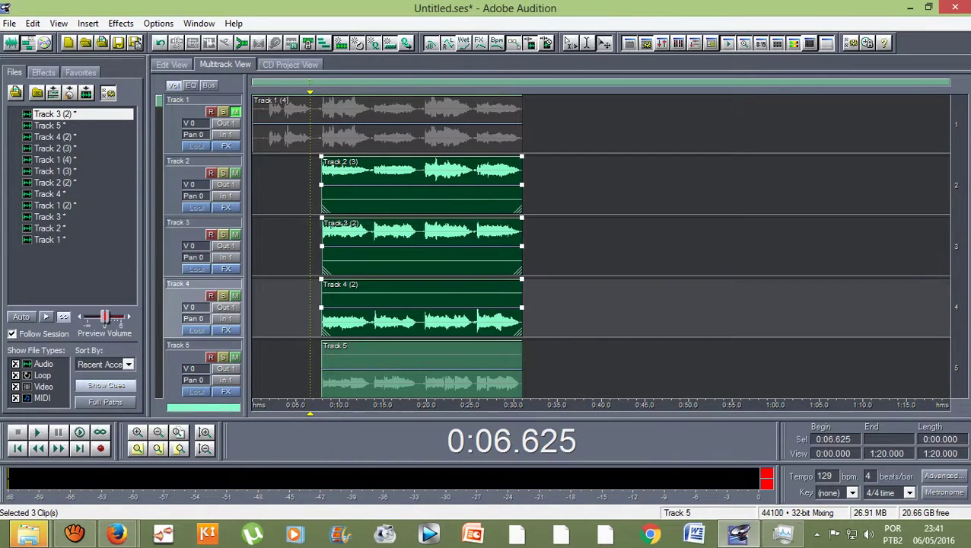
left_click(422, 368, "ctrl")
scroll(422, 246, "down", 2)
scroll(422, 245, "up", 2)
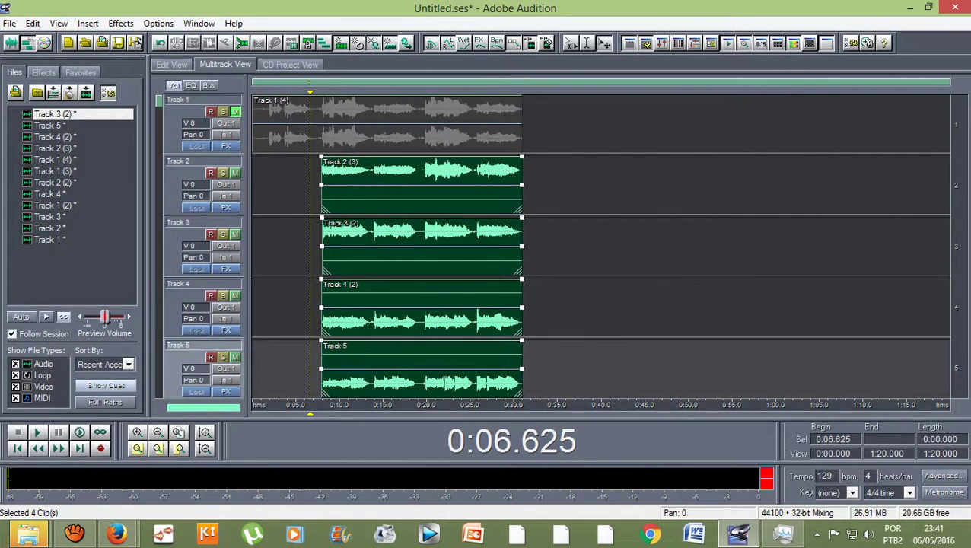
scroll(601, 246, "down", 1)
scroll(601, 246, "up", 1)
scroll(601, 246, "down", 1)
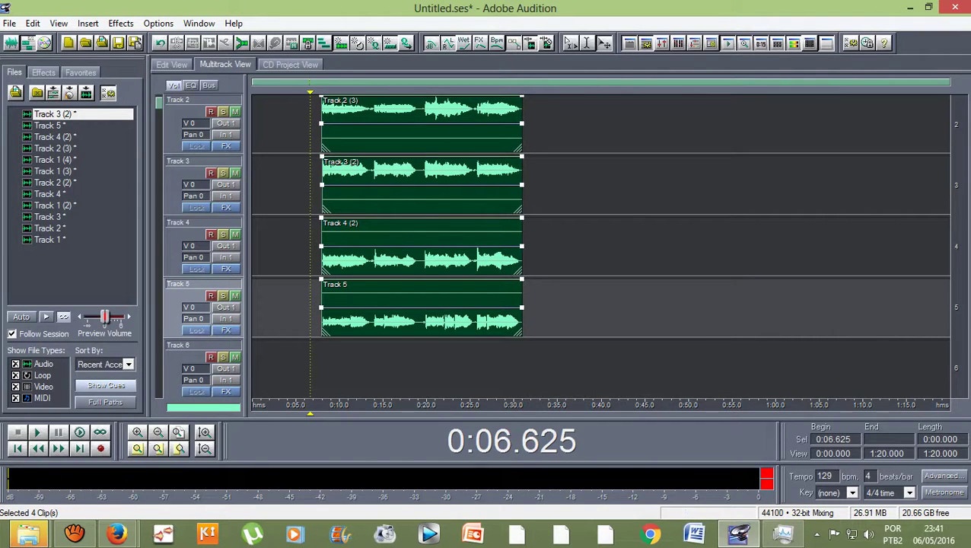
scroll(418, 129, "up", 1)
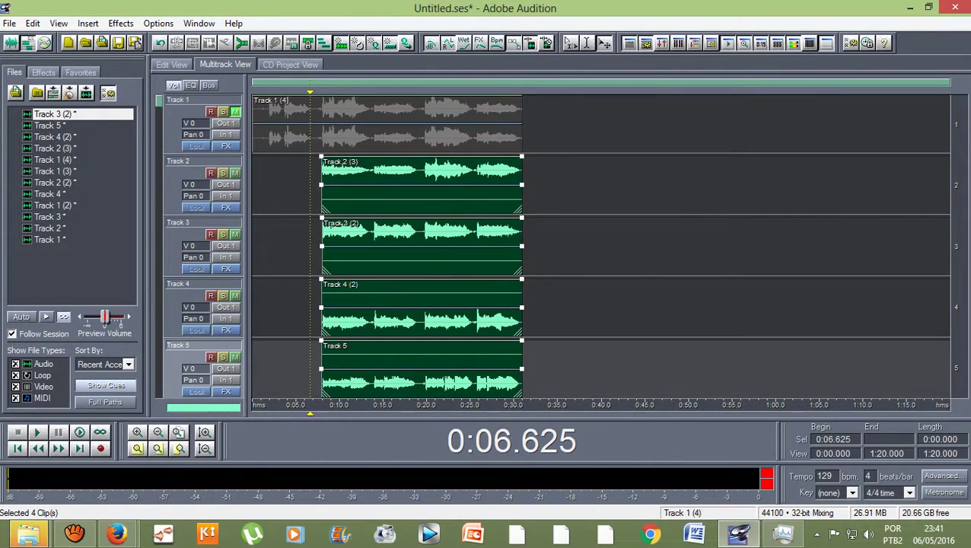
left_click_drag(310, 92, 321, 92)
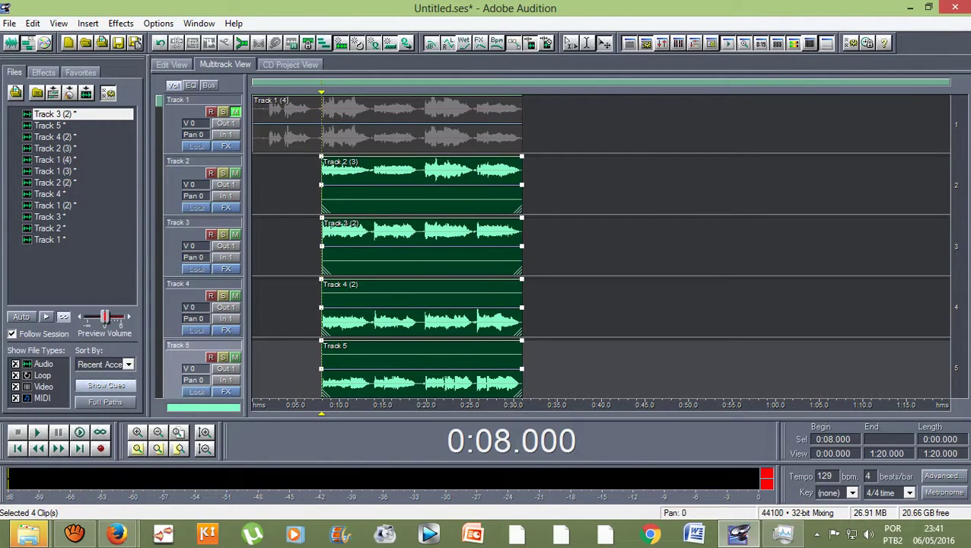
scroll(601, 245, "down", 1)
scroll(600, 246, "up", 1)
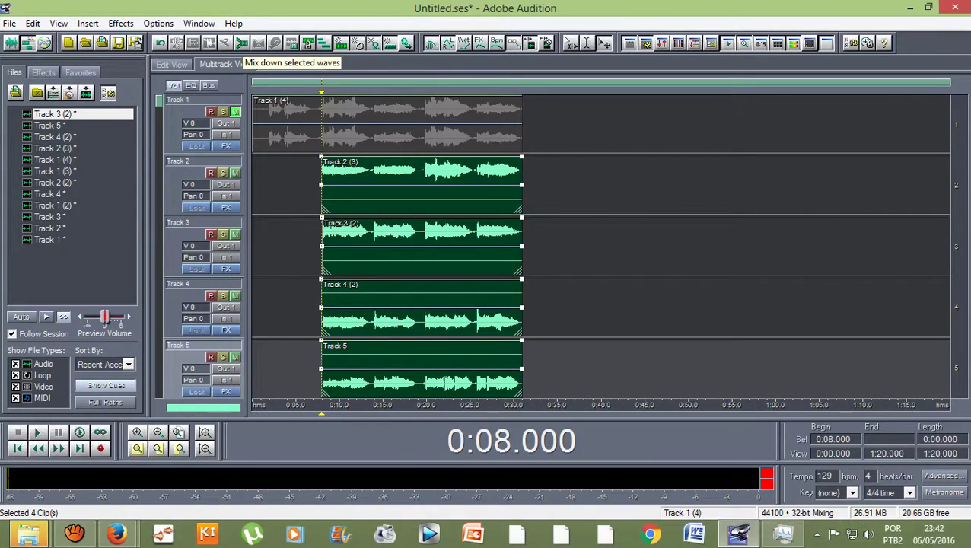
left_click(241, 43)
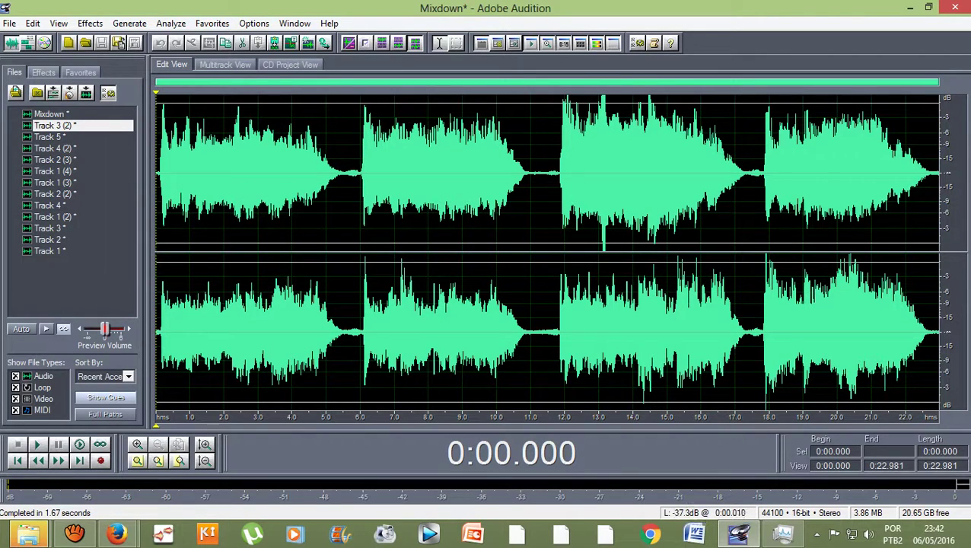
Step: Play the mixdown from its start to hear the four combined tracks
key("space")
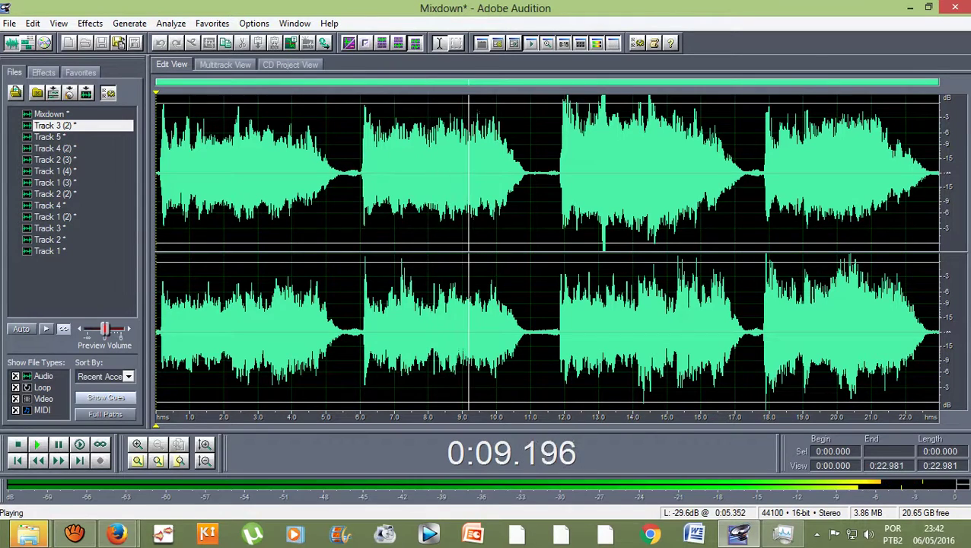
key("space")
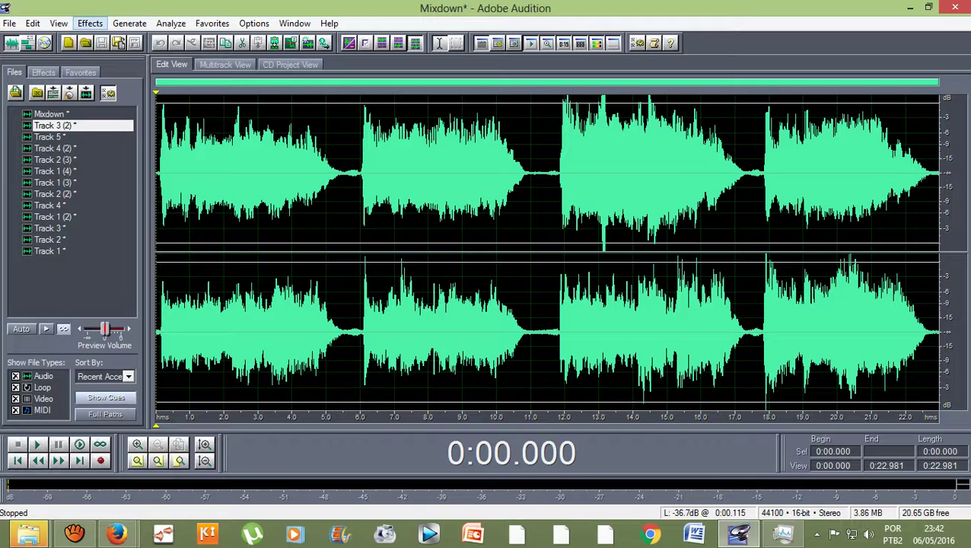
left_click(89, 22)
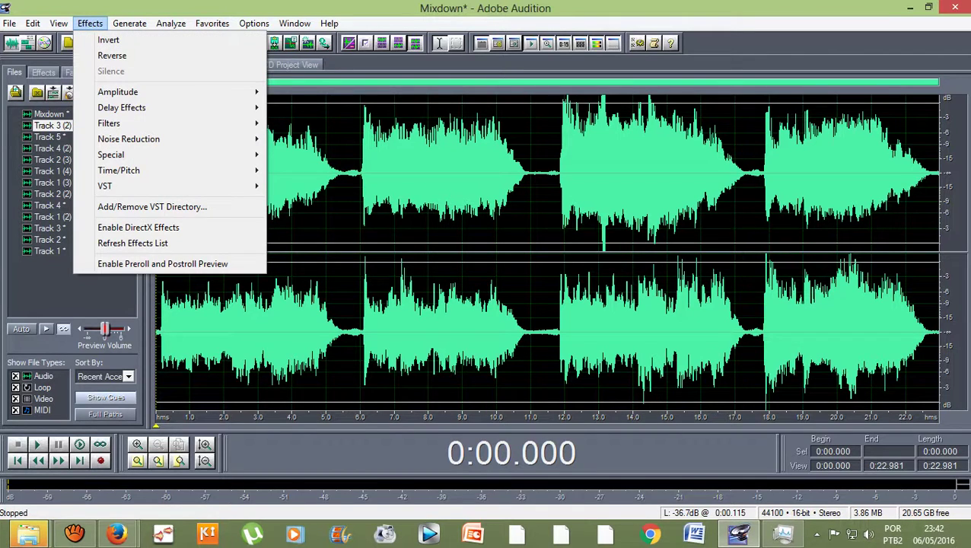
left_click(314, 173)
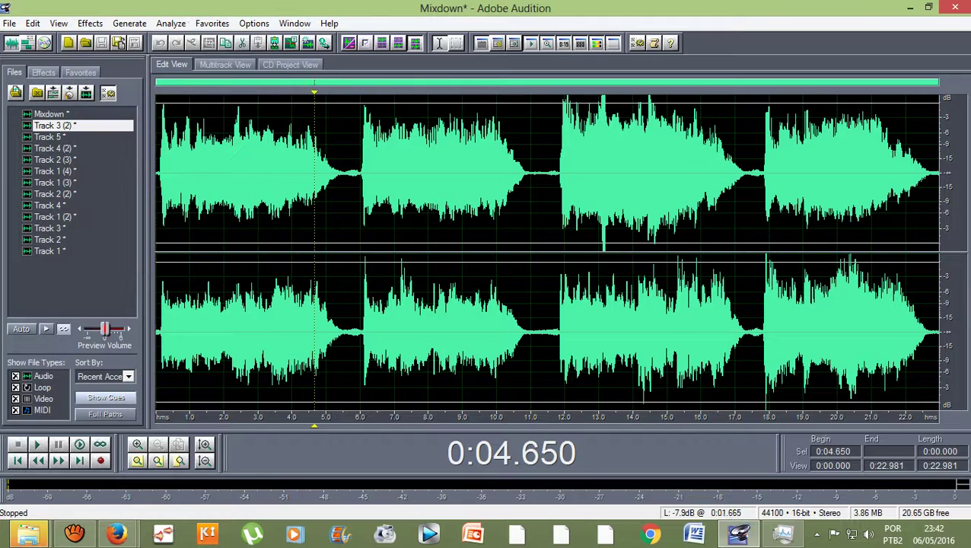
key("Home")
left_click(90, 23)
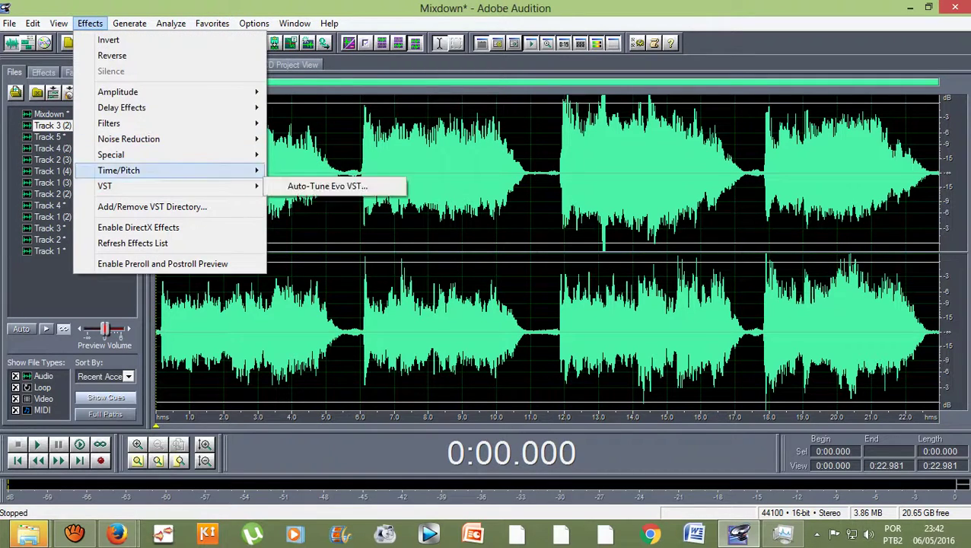
mouse_move(119, 171)
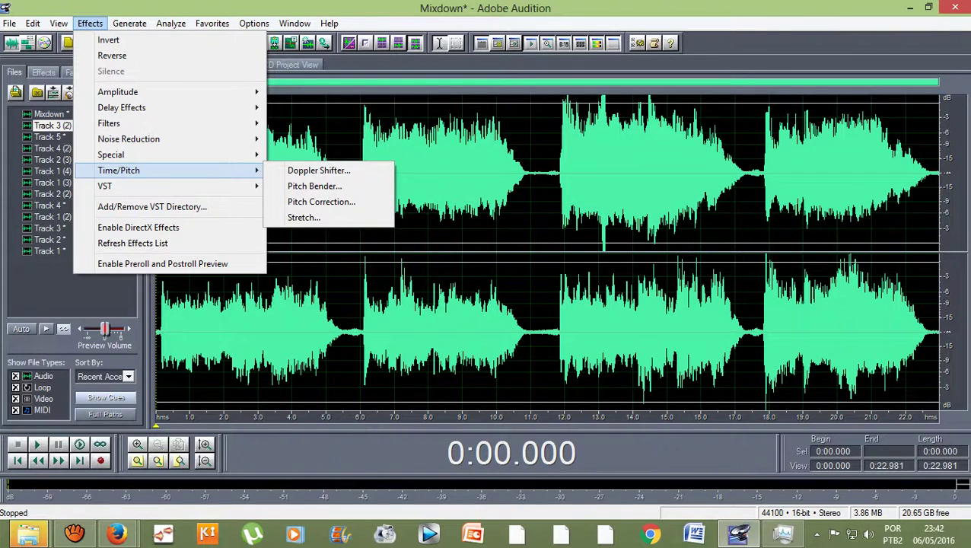
key("Escape")
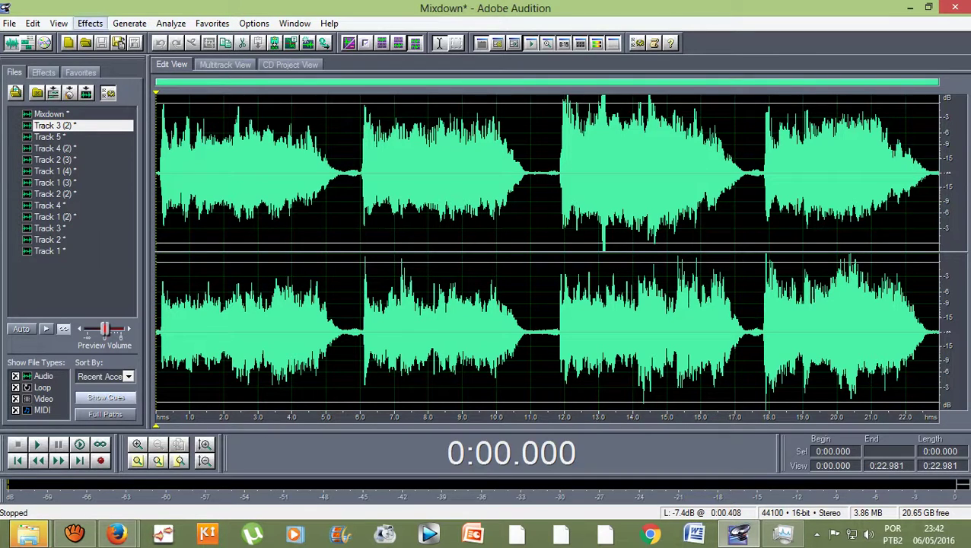
Step: Apply the Pitch Correction effect to the whole mixdown
left_click(90, 23)
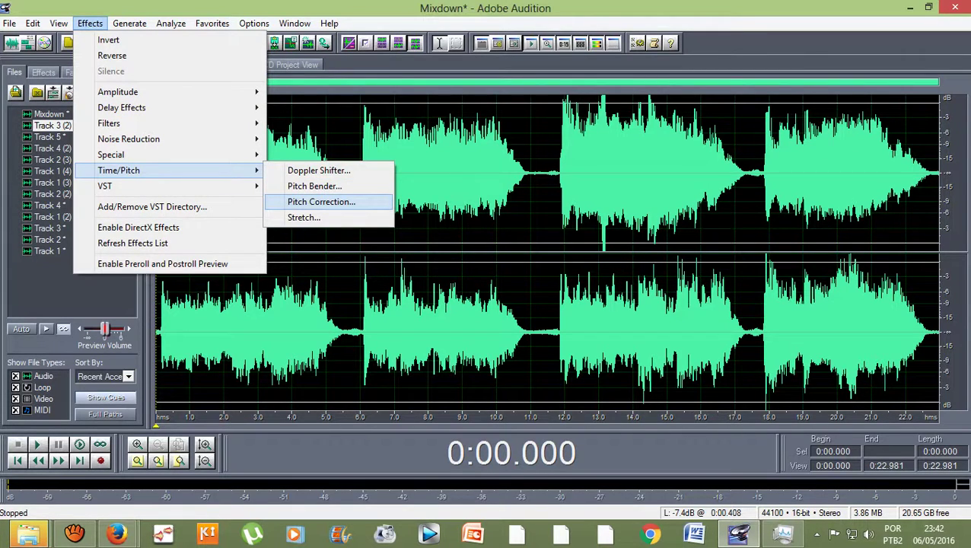
left_click(321, 201)
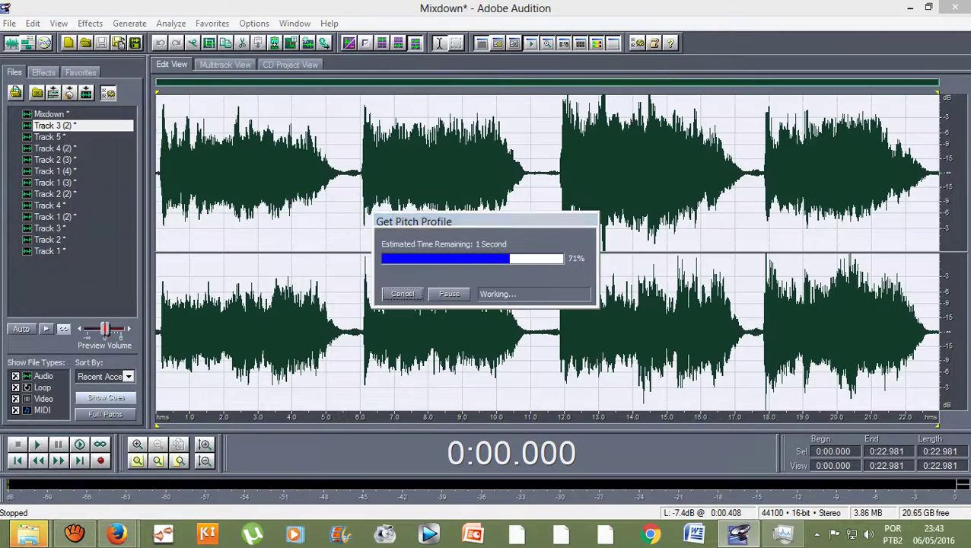
key("Return")
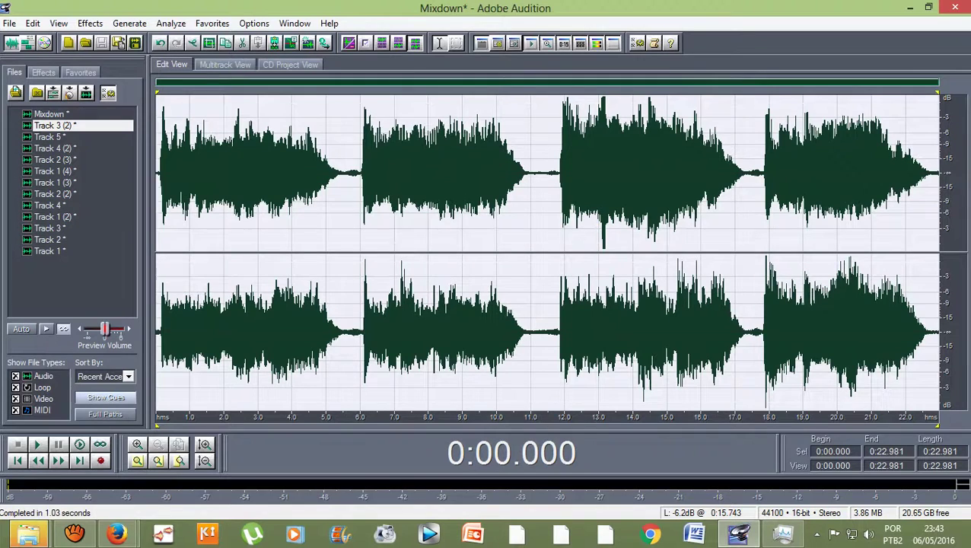
Step: Play the pitch-corrected mixdown from its start to check it, and clear the waveform selection
key("space")
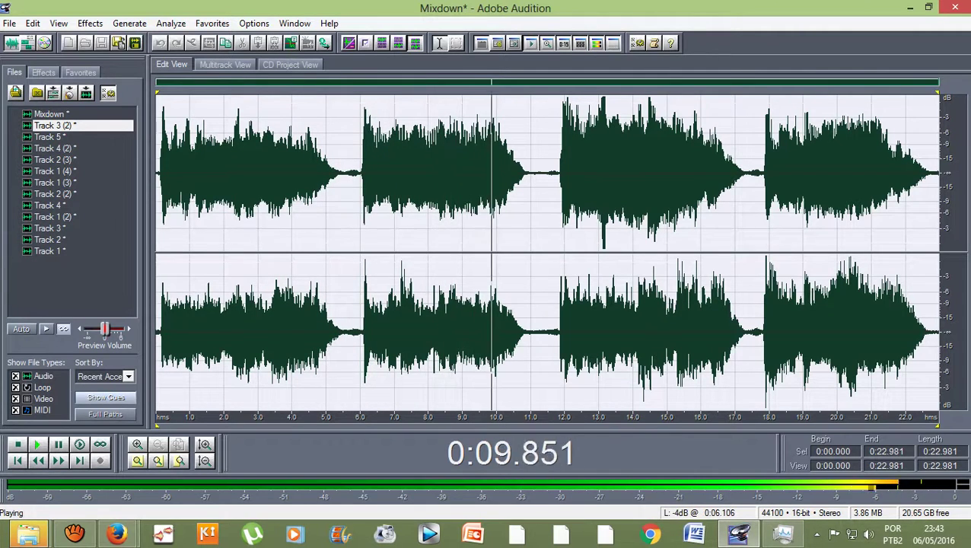
key("space")
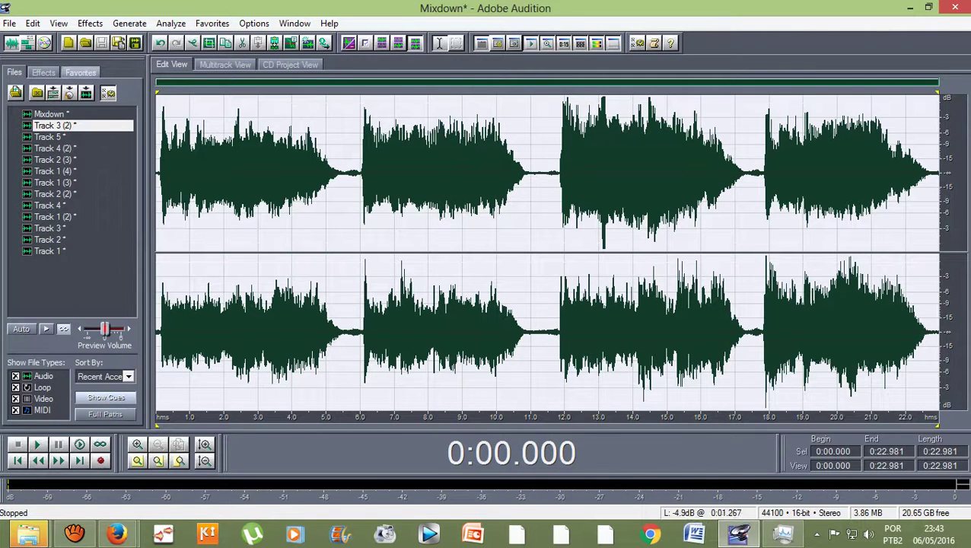
left_click(190, 133)
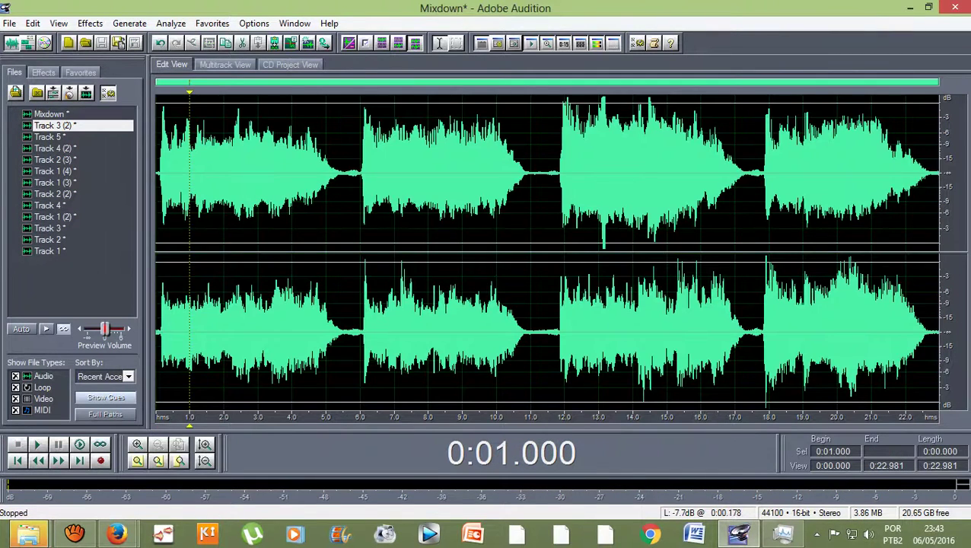
left_click(161, 175)
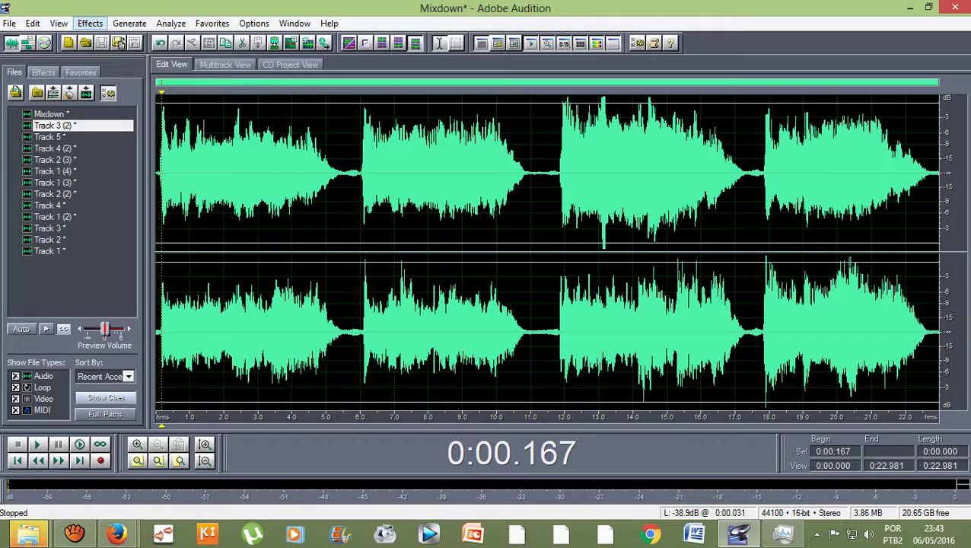
Step: Apply Studio Reverb to the whole mixdown using the Vocal Reverb (medium) preset
left_click(90, 22)
mouse_move(121, 107)
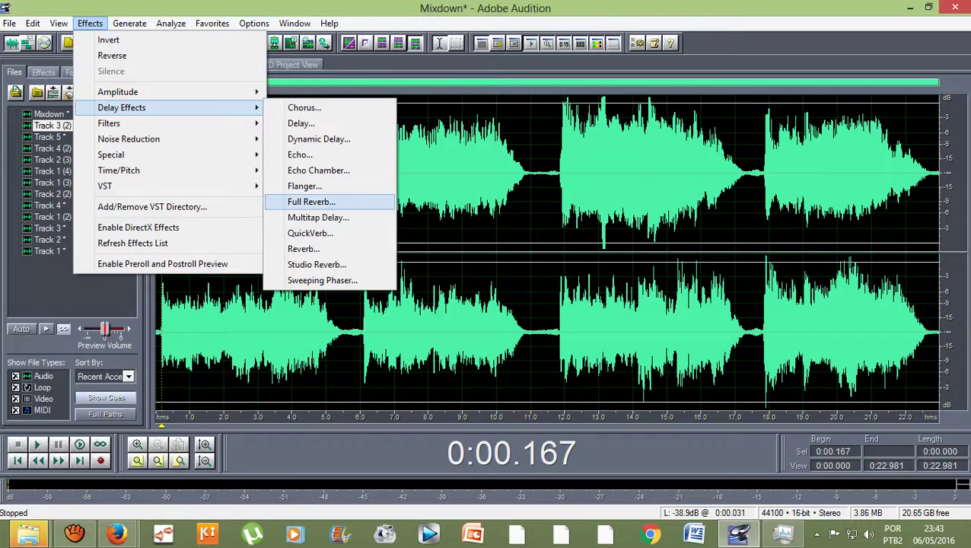
left_click(317, 264)
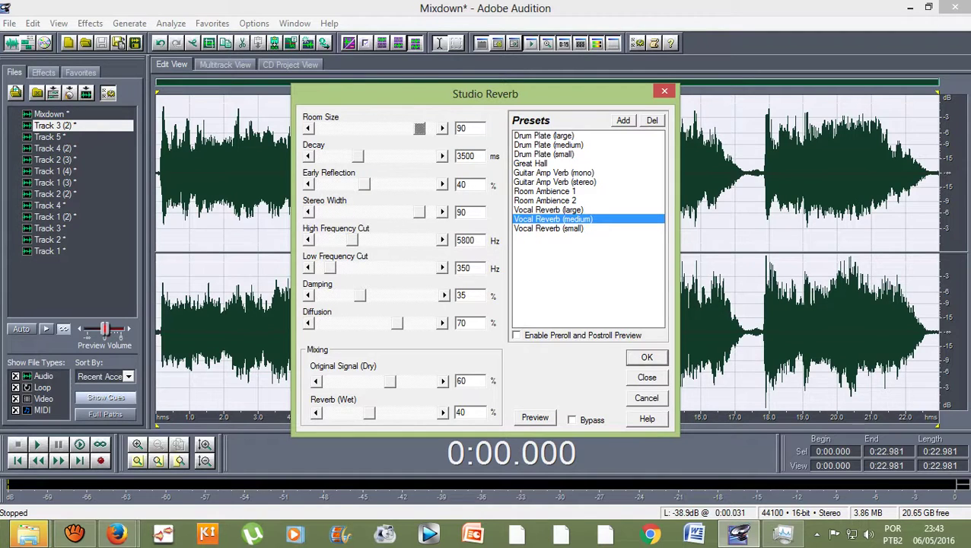
key("Return")
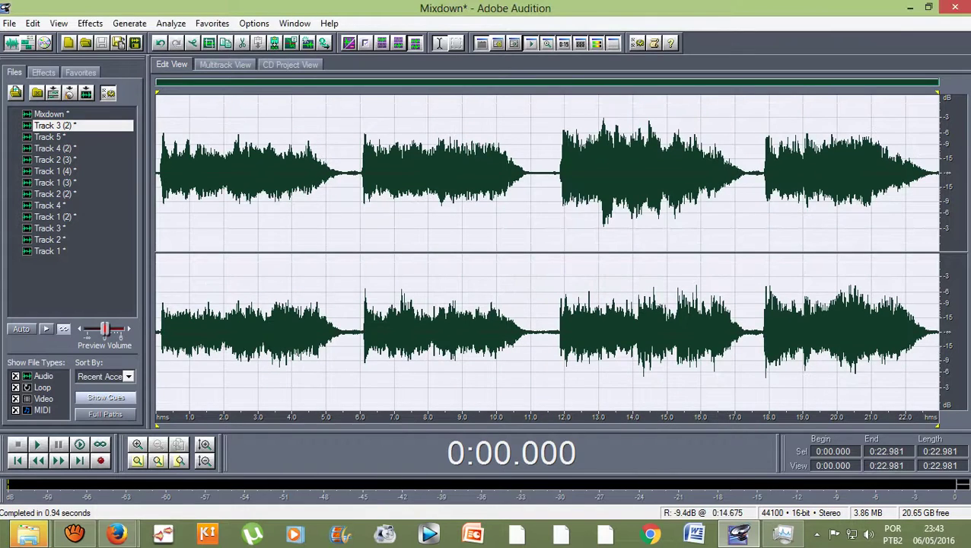
Step: Deselect the waveform and play the mixdown from 0:00.000 to hear the reverb
left_click(230, 190)
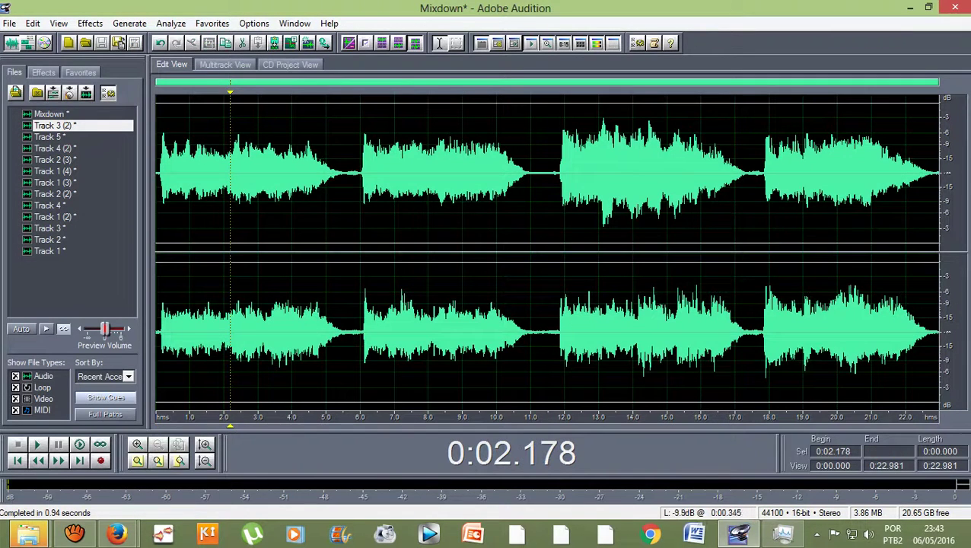
left_click(156, 172)
key("space")
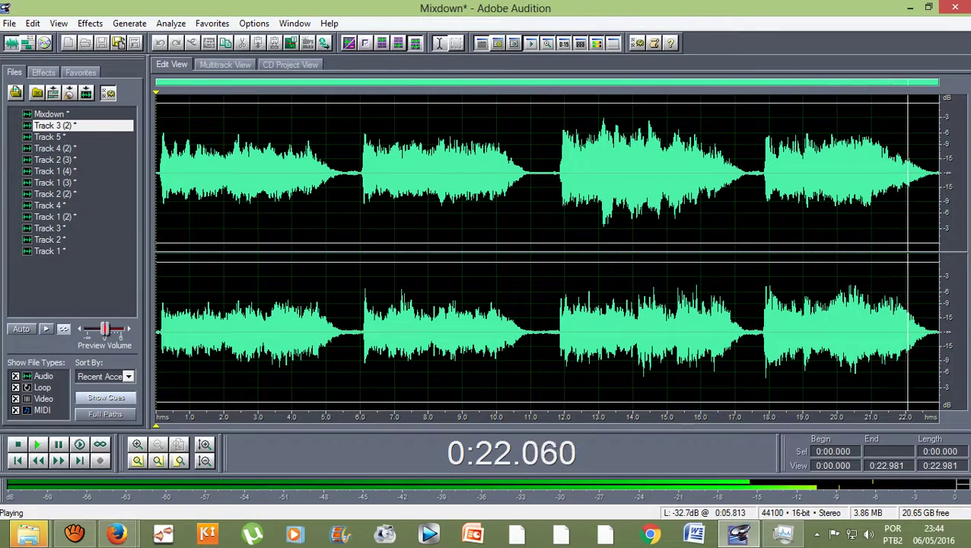
Step: Open the Auto-Tune Evo VST effect for the mixdown and reposition its window so all controls fit on screen
left_click(90, 23)
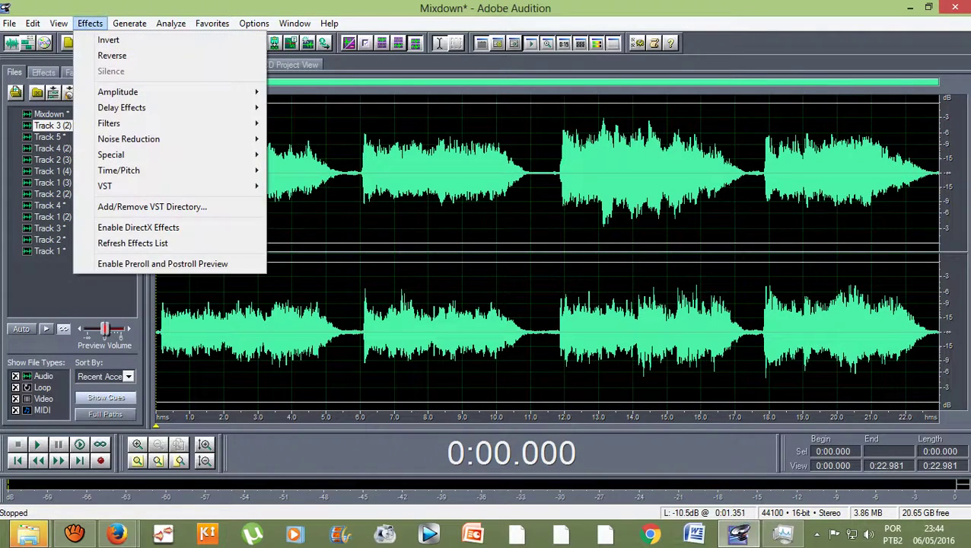
mouse_move(152, 185)
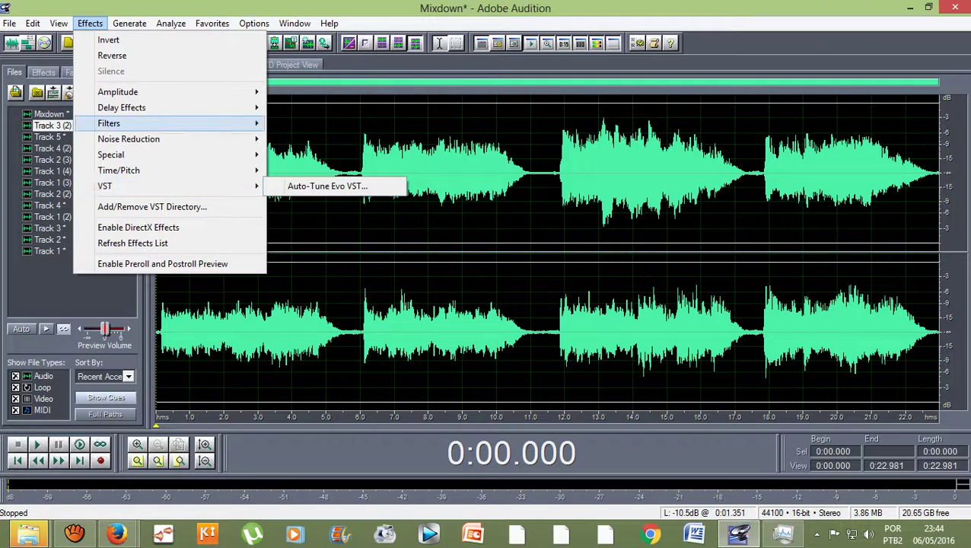
left_click(253, 22)
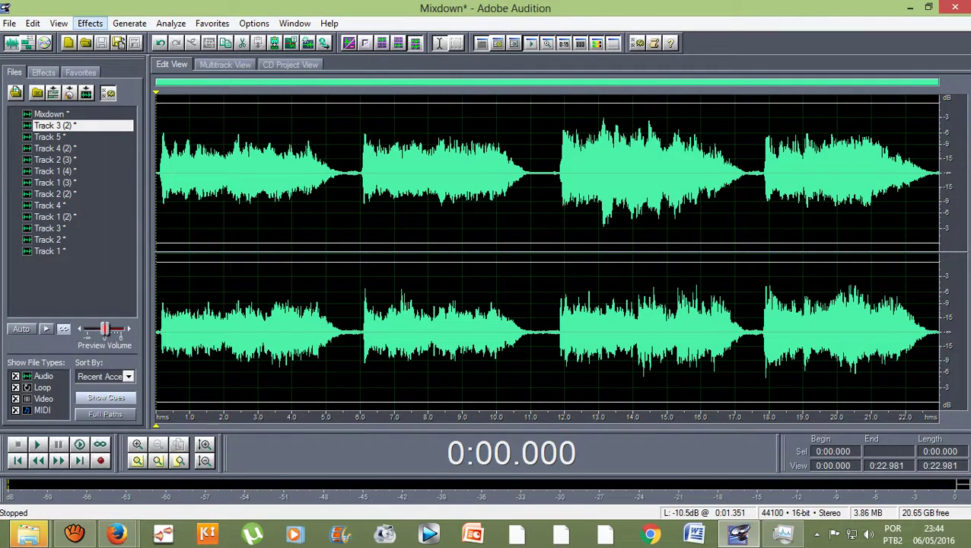
left_click(90, 23)
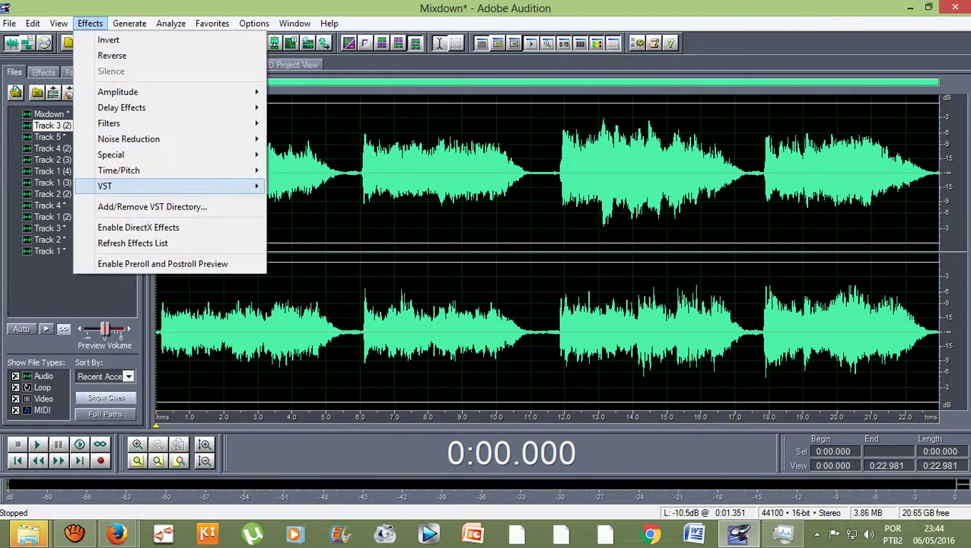
mouse_move(175, 186)
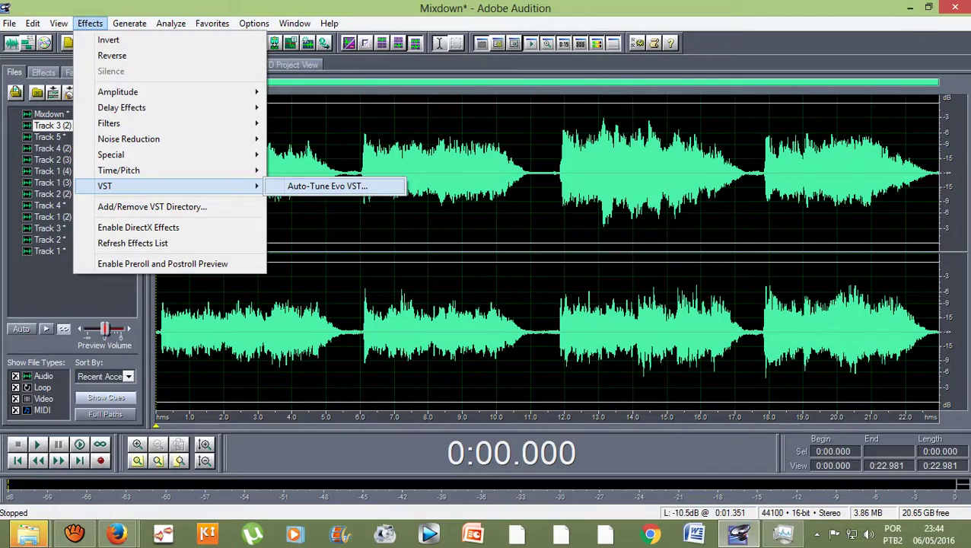
left_click(327, 185)
left_click_drag(788, 146, 492, 28)
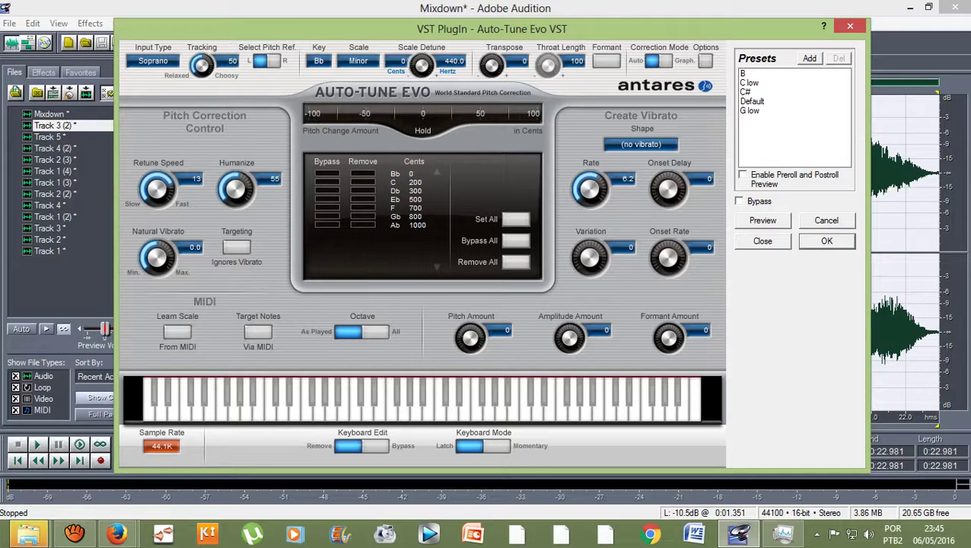
Step: In Auto-Tune Evo, set the vibrato rate to 0.1, Humanize to 0 and the key to B, with the Minor scale
left_click_drag(590, 188, 590, 248)
left_click_drag(236, 189, 235, 244)
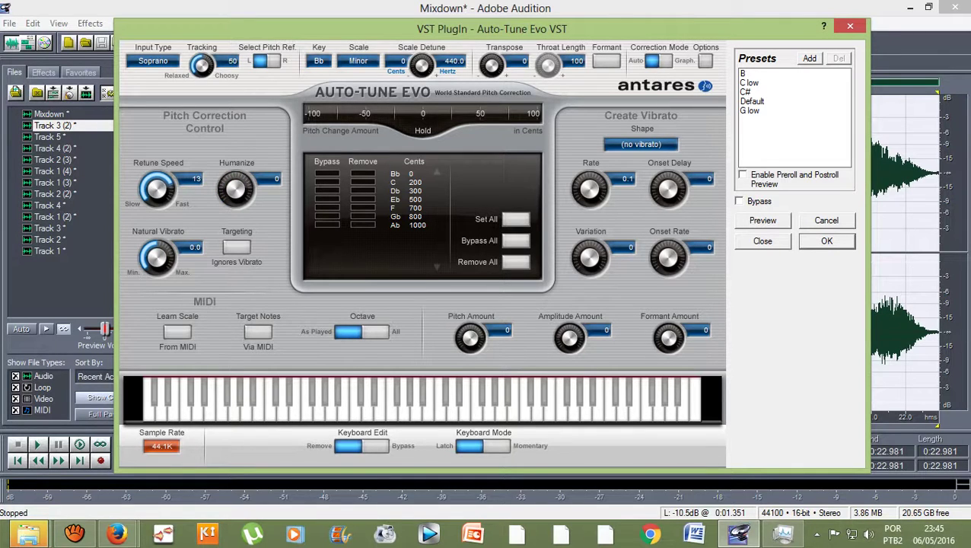
key("space")
left_click(319, 61)
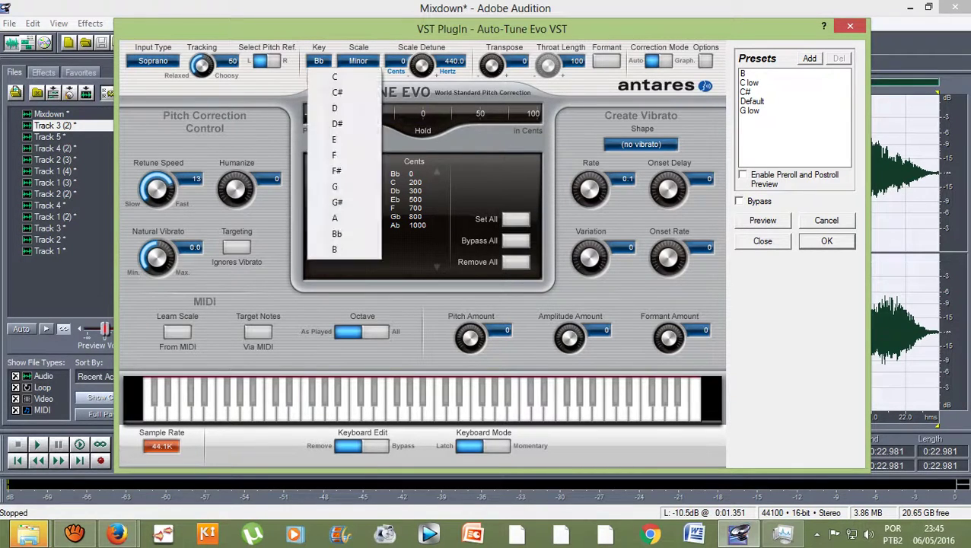
left_click(342, 248)
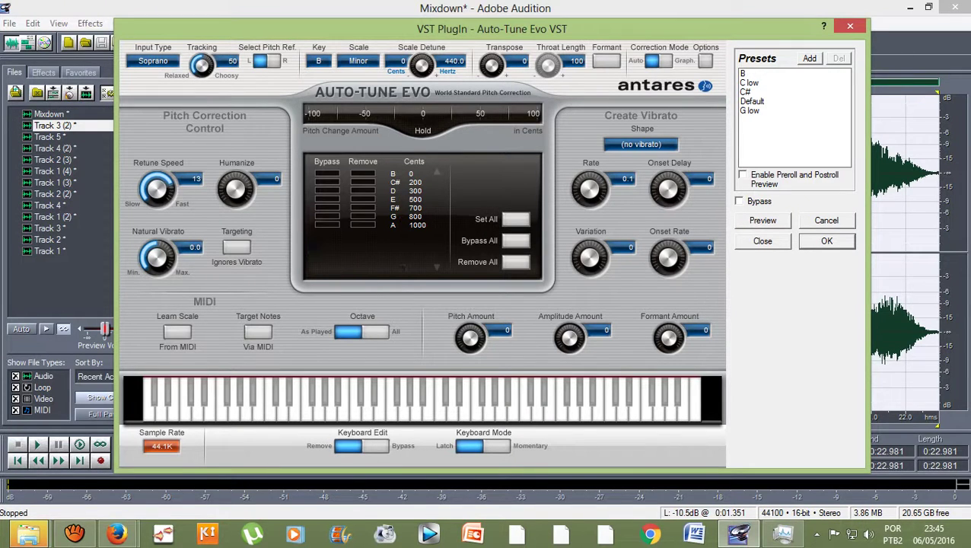
Step: Preview the current Auto-Tune correction, and try the key of C with the Minor scale on the mixdown
key("space")
key("space")
left_click(318, 61)
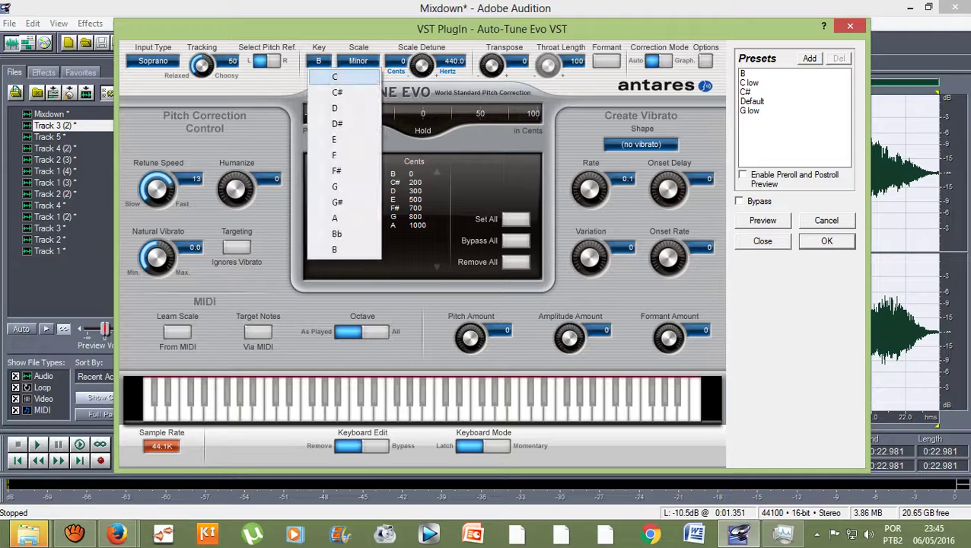
left_click(334, 76)
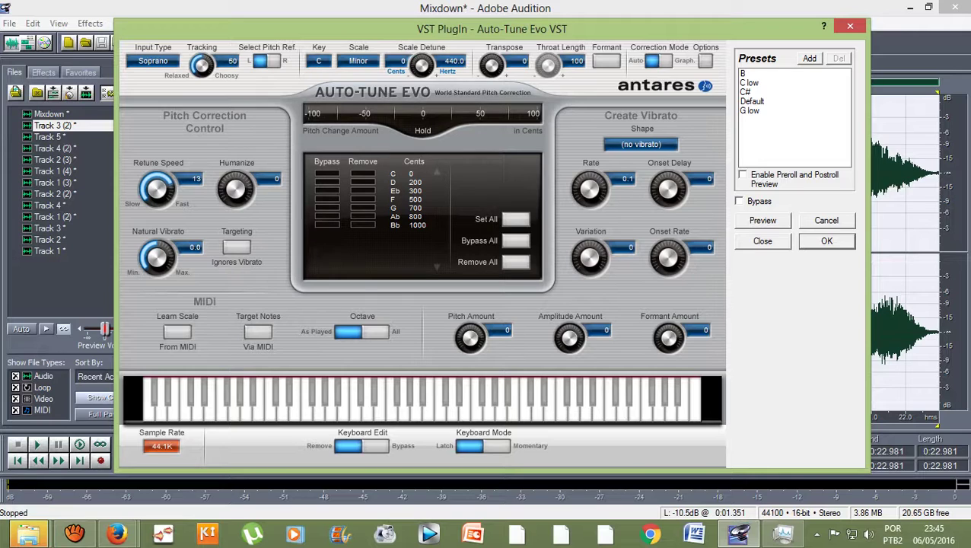
key("space")
Step: Set the Auto-Tune key to C# with the Minor scale, preview it and apply the effect to the mixdown
left_click(318, 61)
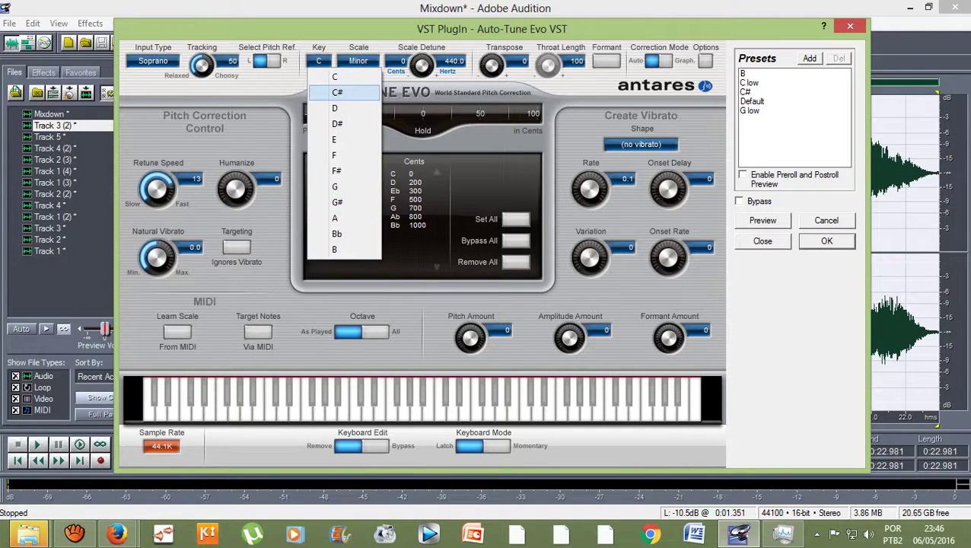
left_click(337, 92)
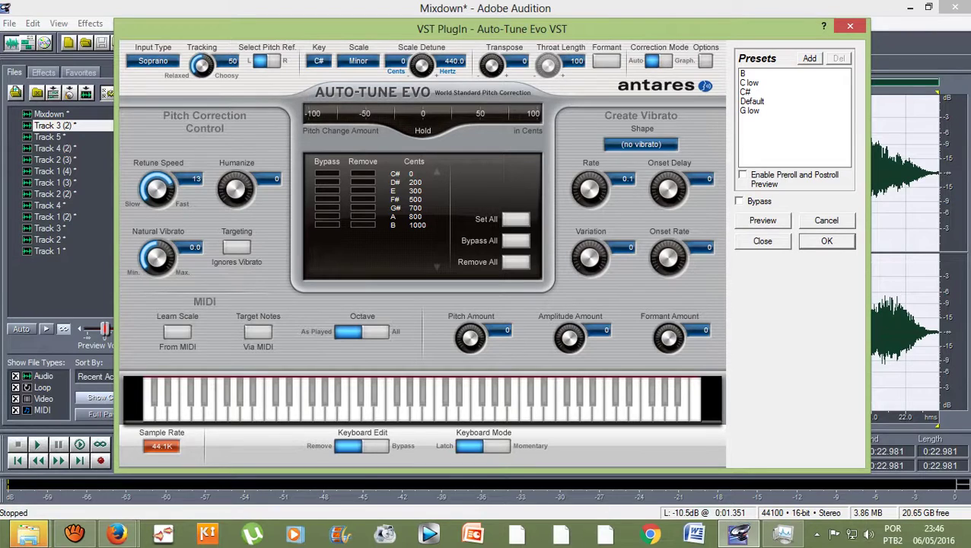
key("space")
left_click(826, 241)
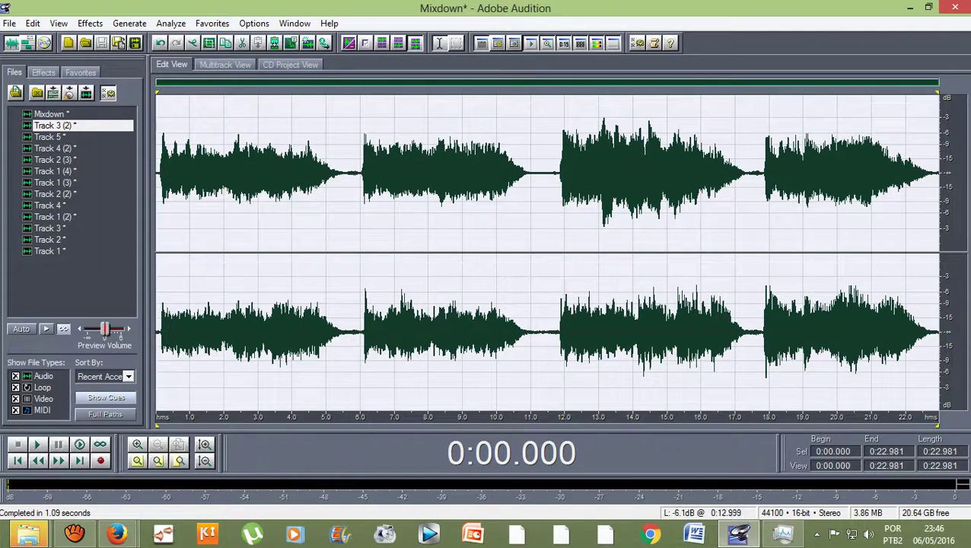
Step: Return to the multitrack session and look over the clips on Tracks 1 to 5
left_click(224, 64)
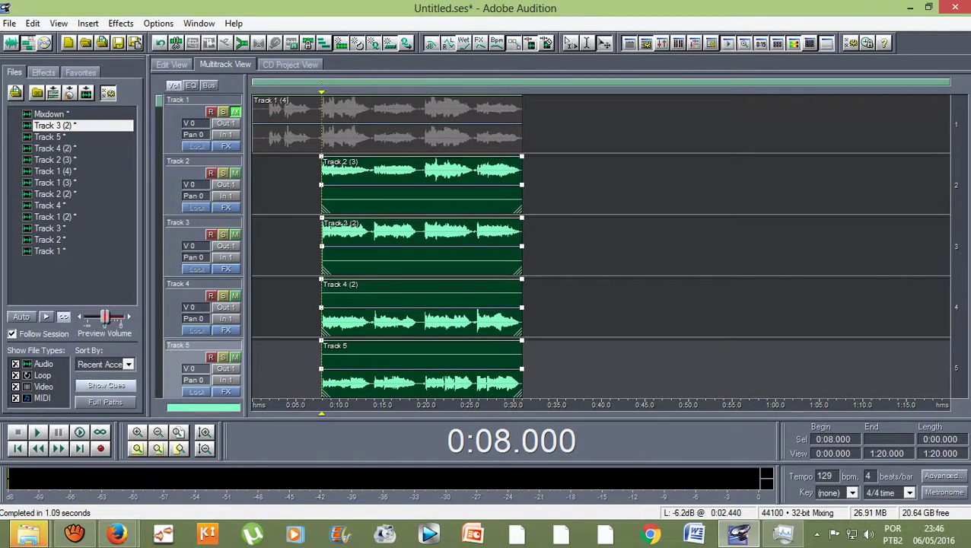
scroll(321, 228, "up", 9)
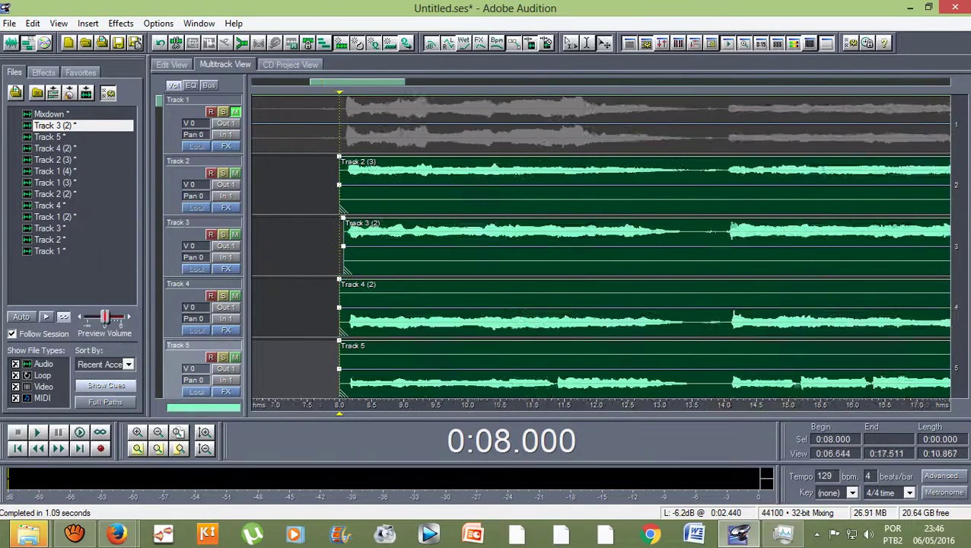
scroll(341, 228, "down", 9)
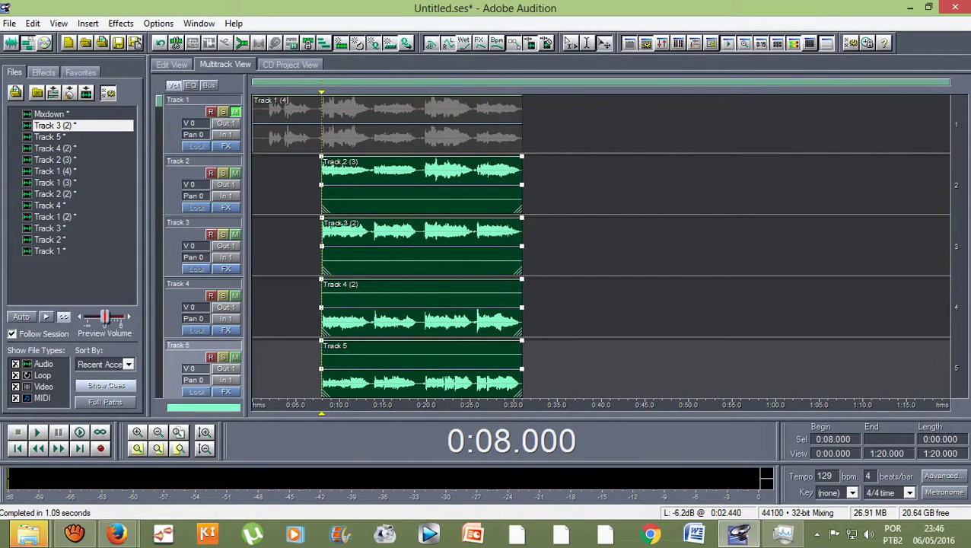
scroll(601, 244, "down", 2)
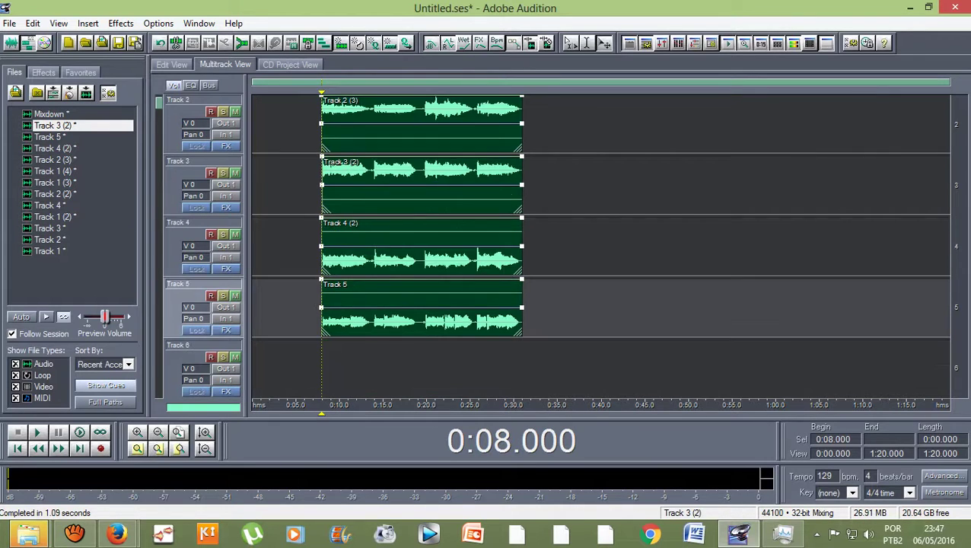
scroll(601, 243, "up", 2)
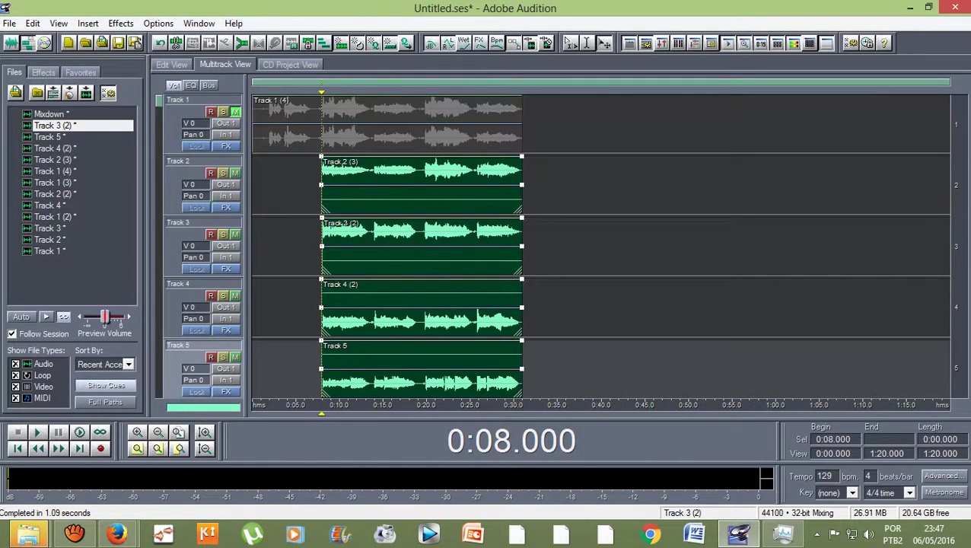
scroll(601, 244, "down", 2)
scroll(601, 243, "up", 2)
scroll(601, 244, "down", 2)
scroll(601, 244, "up", 2)
Step: Select the Mixdown file and closely examine where the clips on Tracks 2 to 5 begin around 0:08.000
left_click(51, 114)
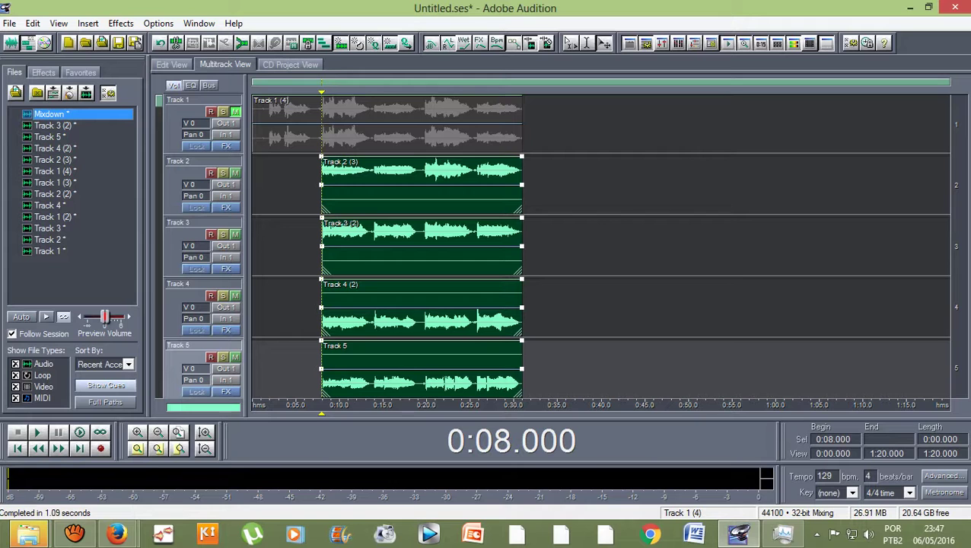
scroll(321, 123, "up", 9)
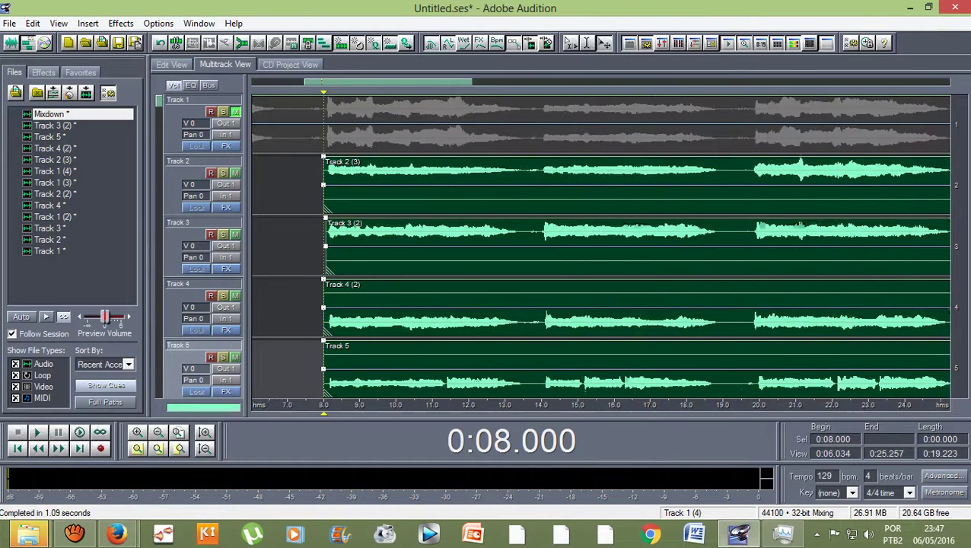
key("=")
key("=")
key("=")
key("=")
key("=")
key("=")
key("=")
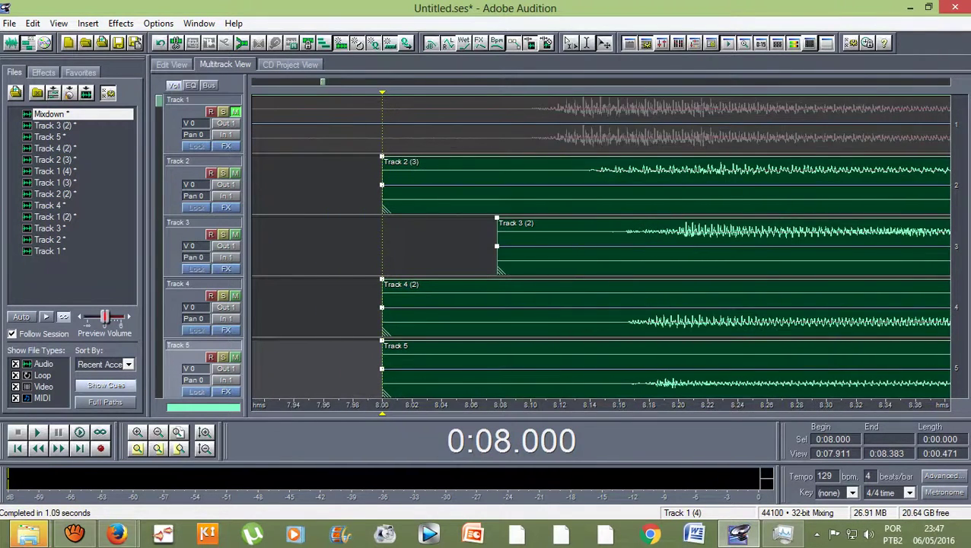
key("=")
key("=")
key("=")
key("=")
key("=")
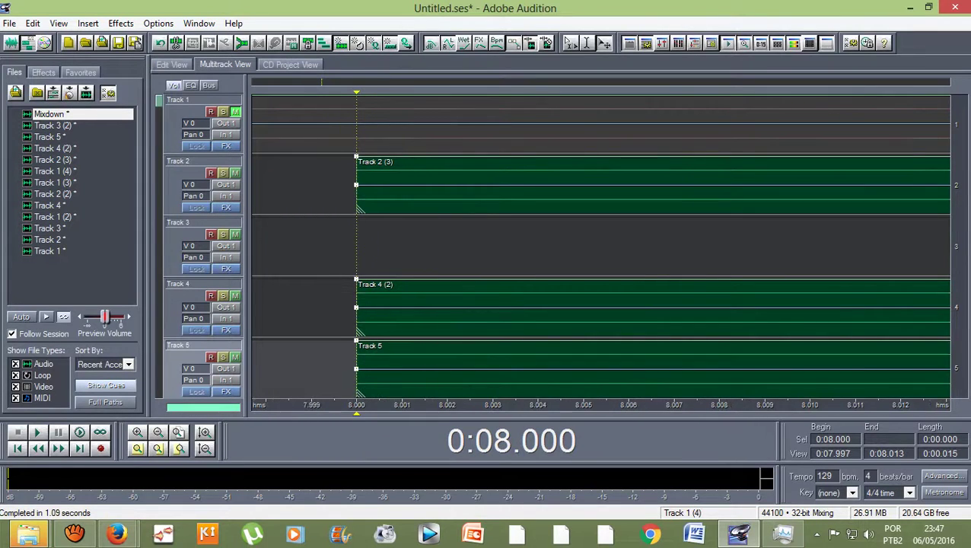
key("=")
key("=")
key("=")
key("=")
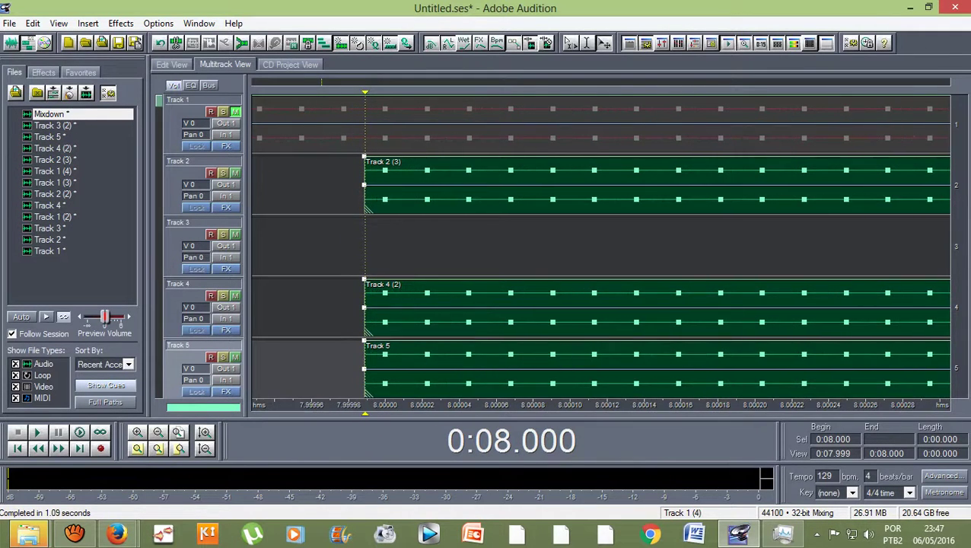
key("minus")
key("minus")
key("minus")
key("minus")
key("minus")
key("minus")
key("minus")
key("minus")
key("minus")
key("minus")
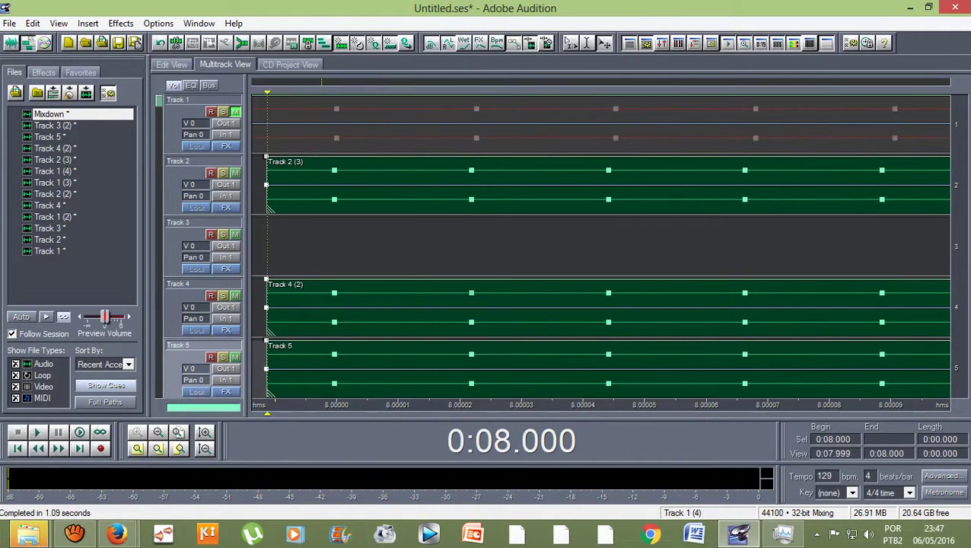
key("minus")
key("minus")
key("minus")
key("minus")
key("minus")
key("minus")
key("minus")
key("minus")
key("minus")
key("minus")
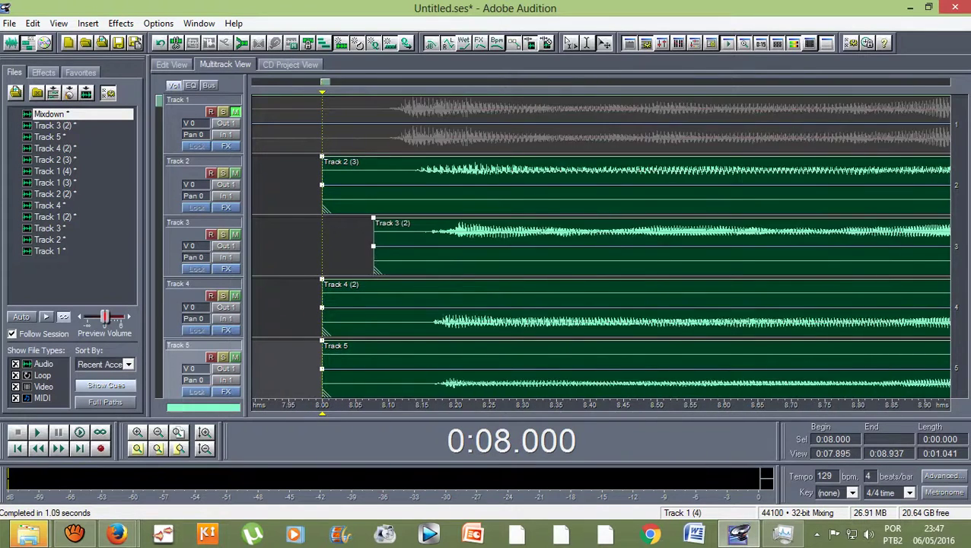
Step: Replace the clips on Tracks 2 to 5 with the Mixdown, placed on Track 2 starting at 0:08.000
key("Delete")
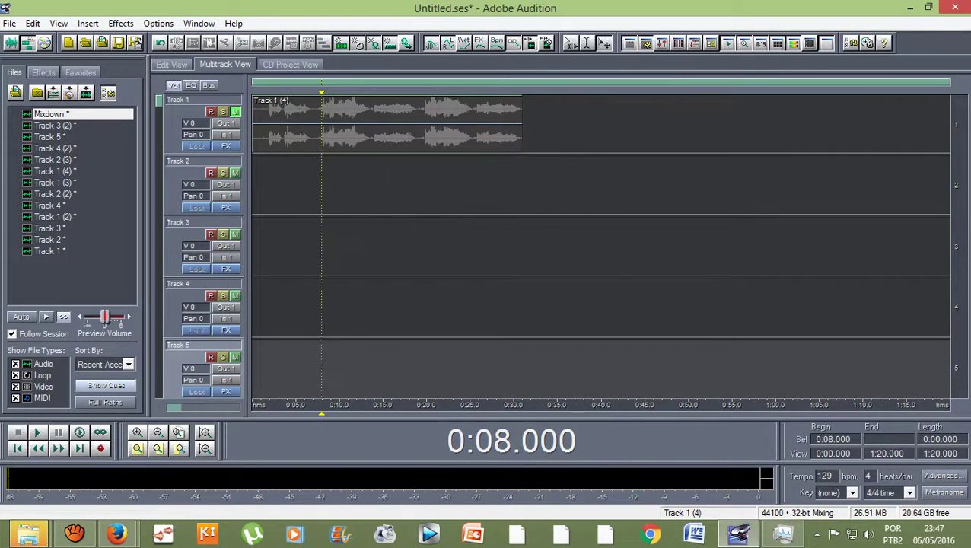
left_click_drag(207, 125, 339, 182)
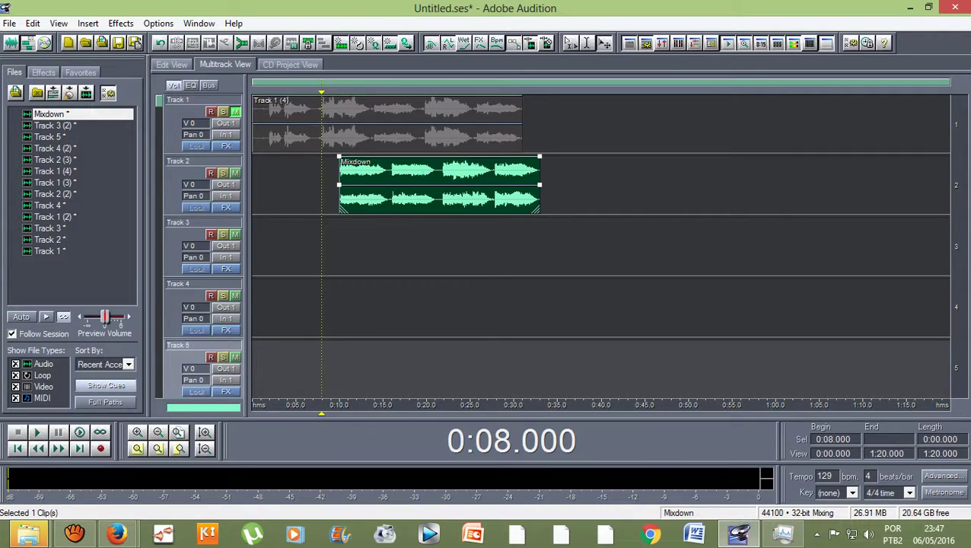
left_click_drag(439, 190, 421, 190)
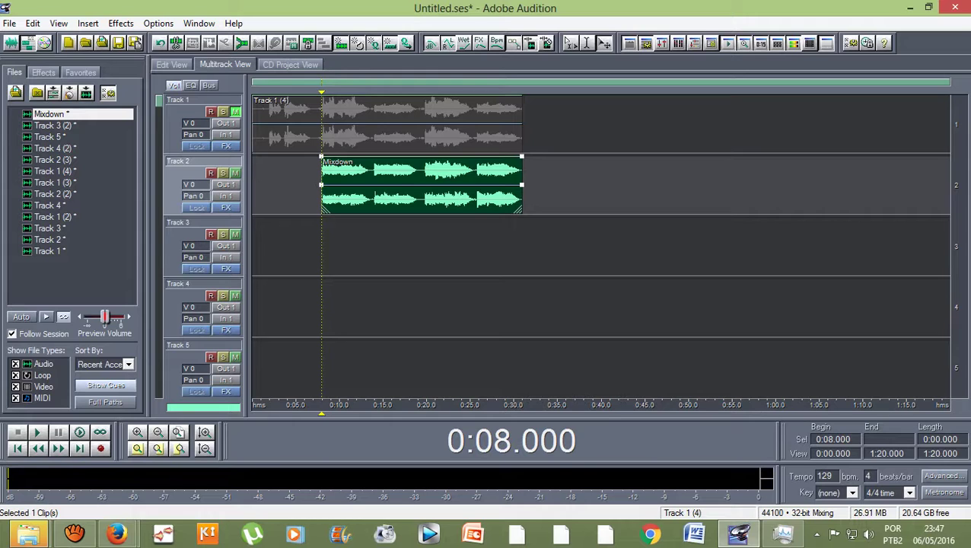
Step: Unmute Track 1 and play it together with the Mixdown from about 0:06.871
left_click(312, 187)
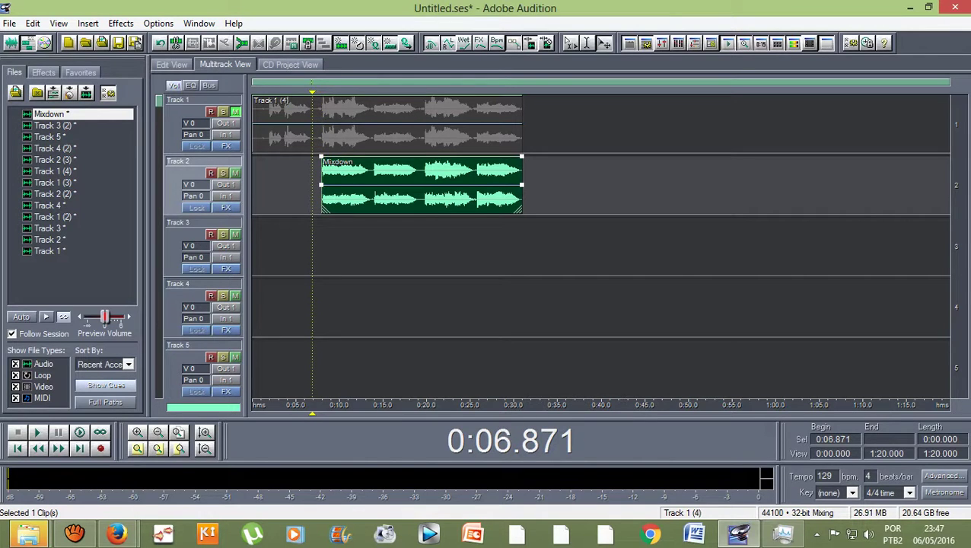
left_click(235, 112)
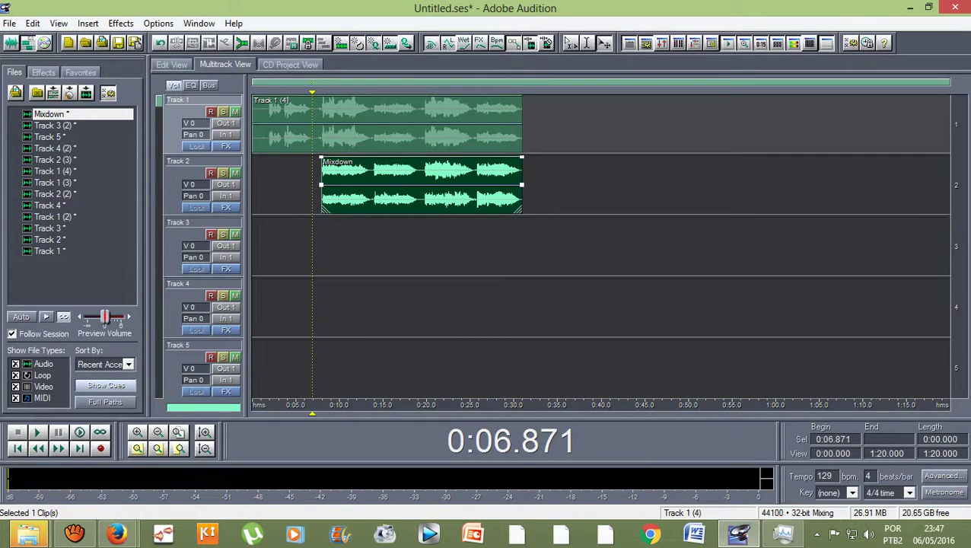
key("space")
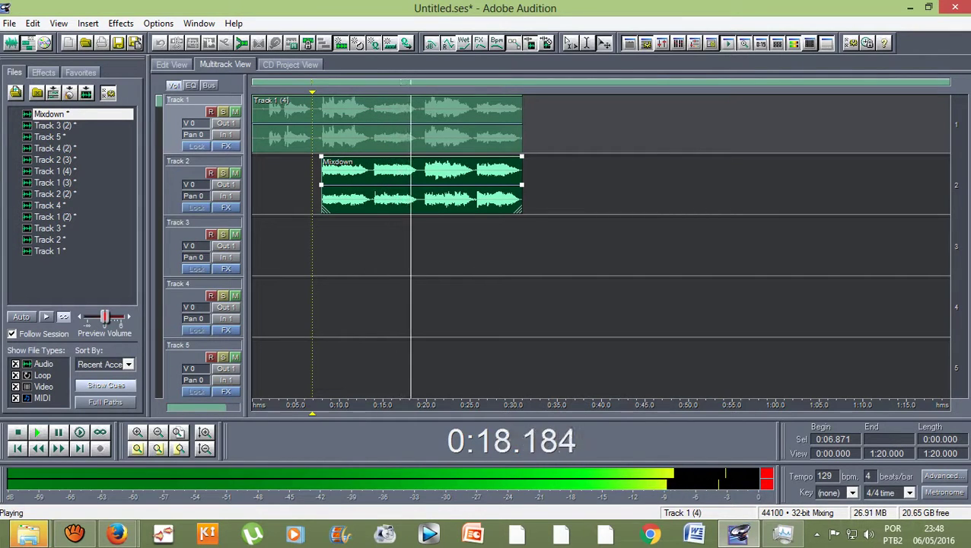
key("space")
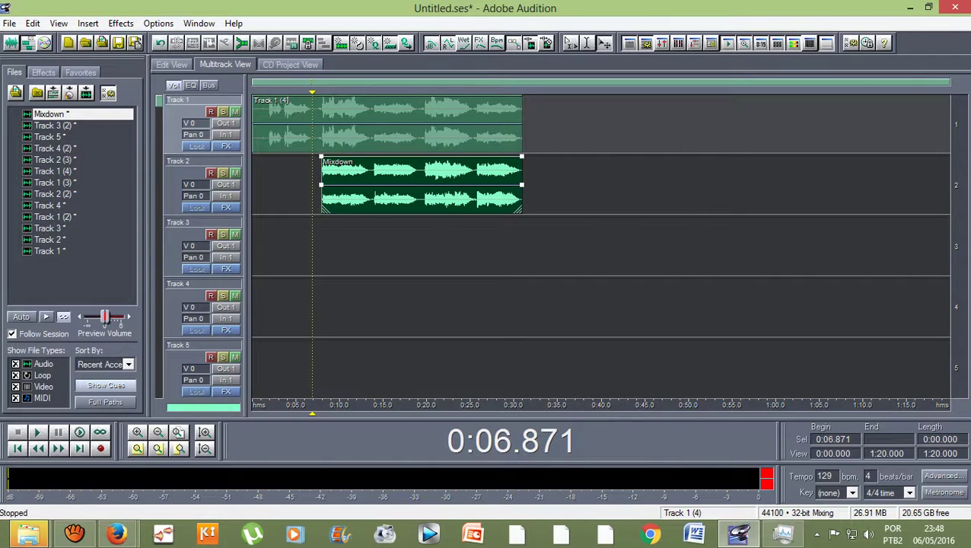
Step: Apply Studio Reverb to the whole Track 1 recording with the Vocal Reverb (medium) preset and return to the multitrack session
double_click(386, 124)
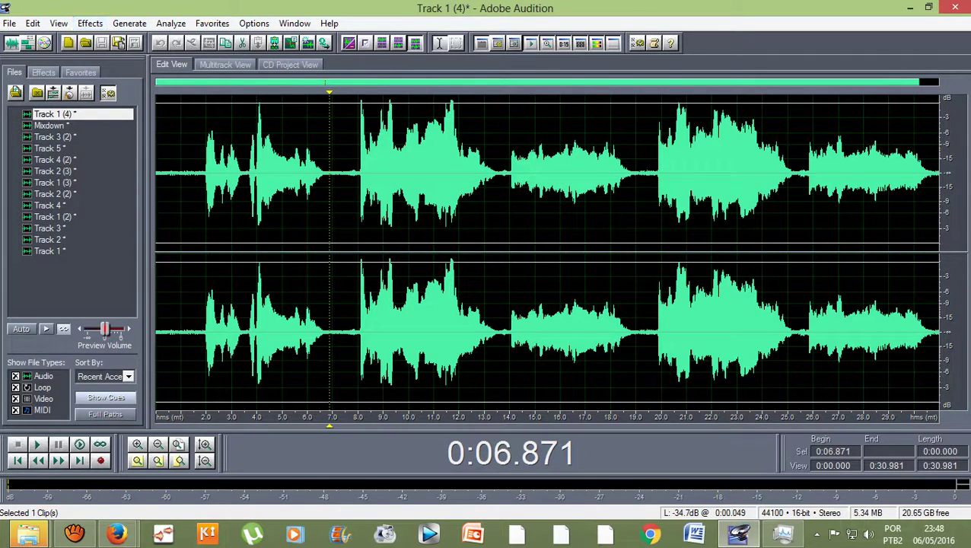
left_click(90, 22)
mouse_move(121, 107)
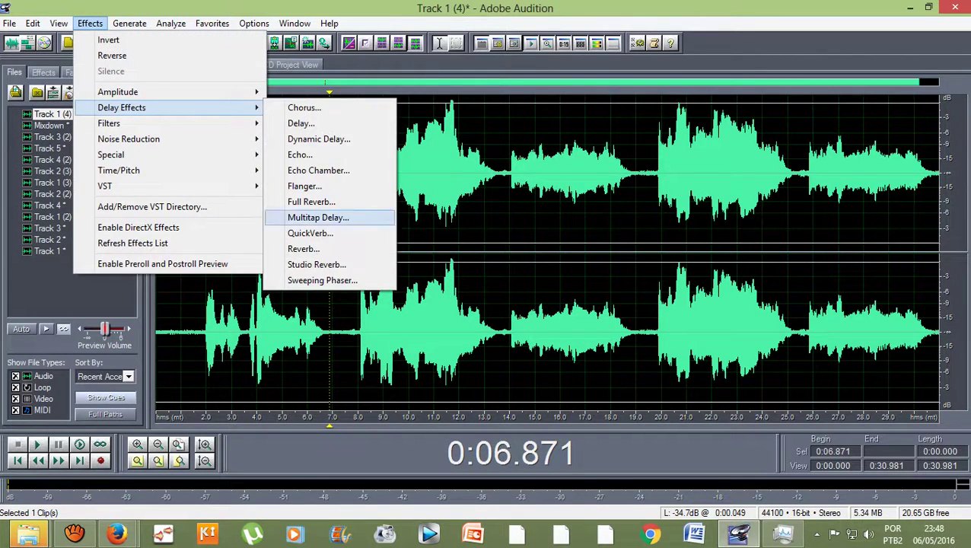
left_click(317, 264)
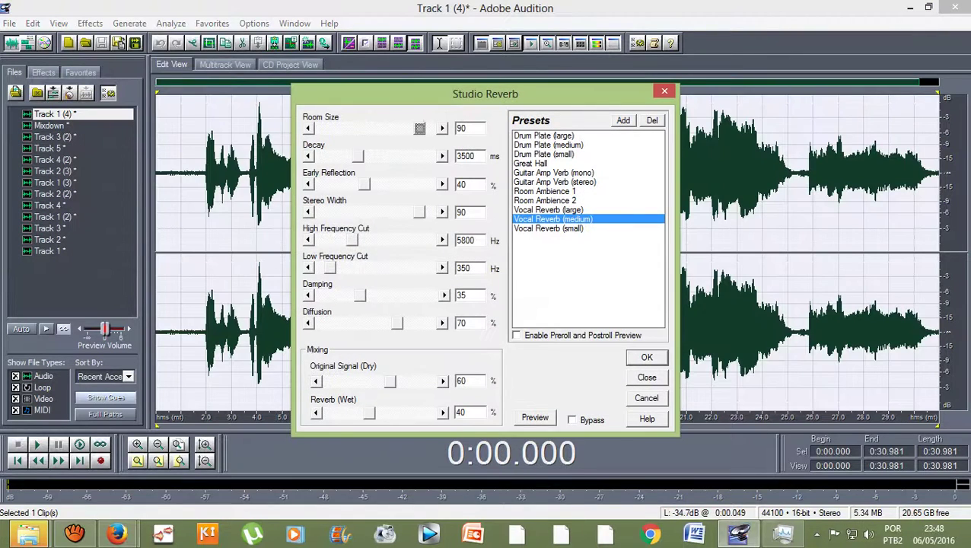
key("Return")
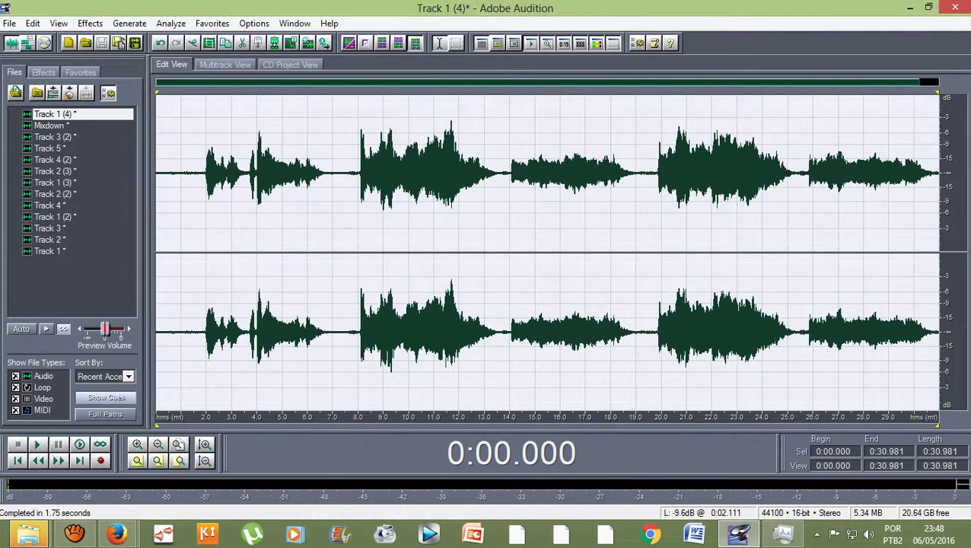
left_click(181, 172)
key("F12")
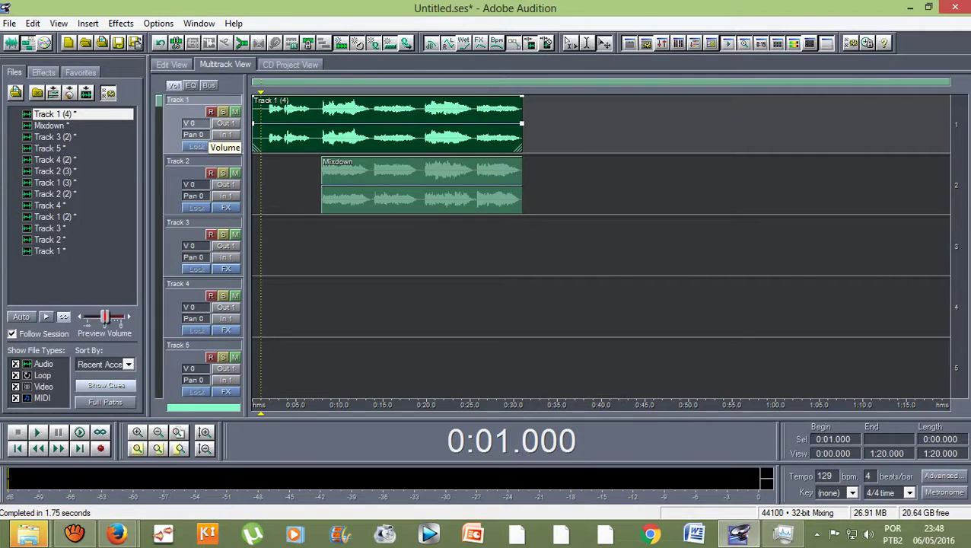
Step: Raise Track 1's volume to 3.1 dB and play the session from 0:01.000
right_click(190, 123)
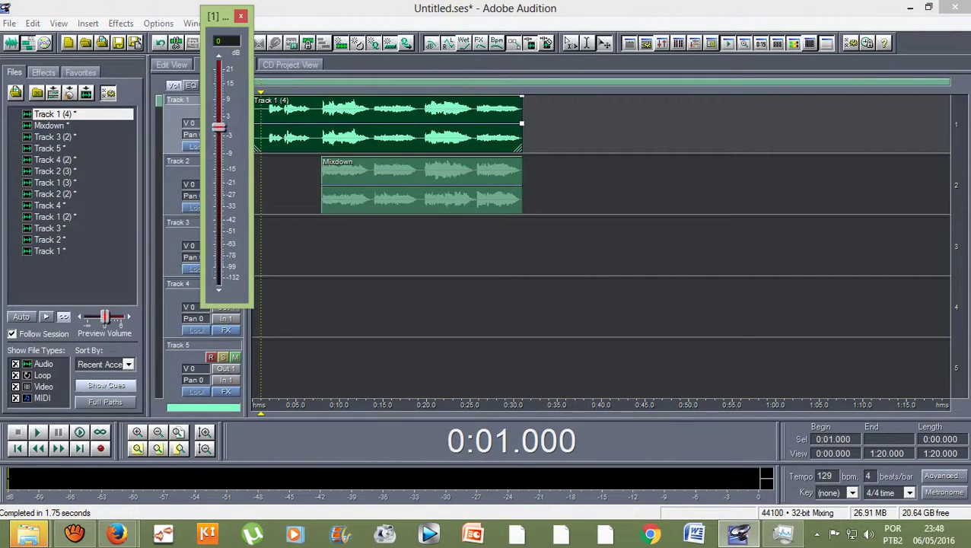
left_click_drag(219, 126, 218, 116)
left_click(240, 16)
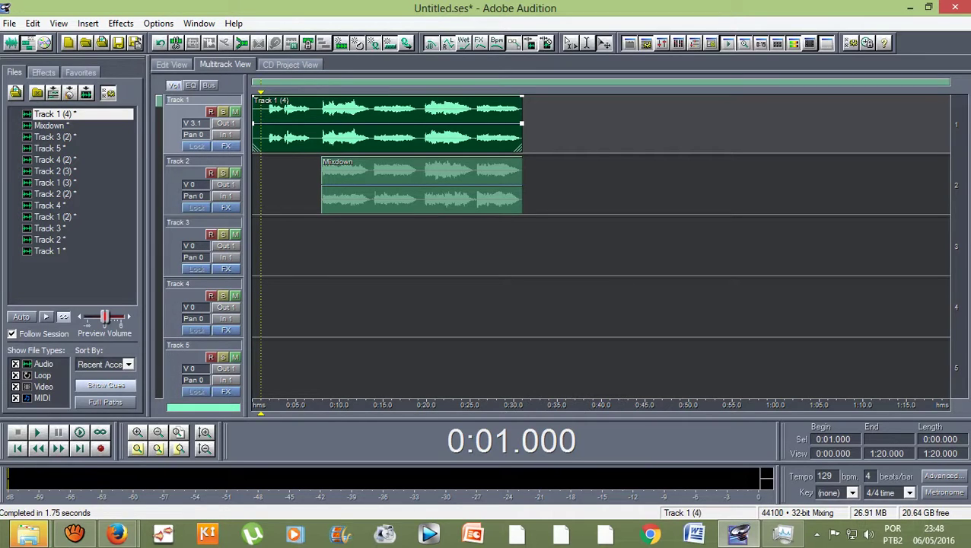
key("space")
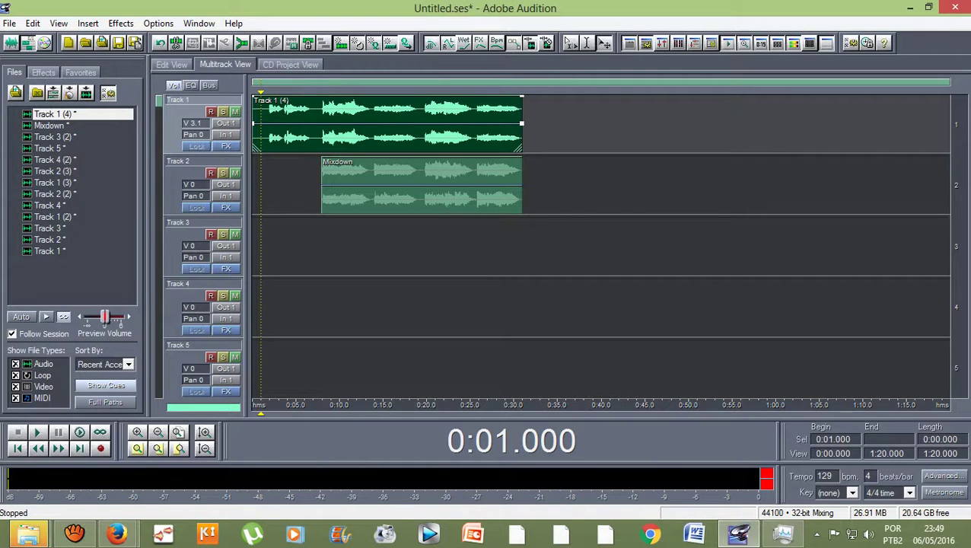
Step: Examine the enlarged waveforms of Track 1 and the Mixdown at several positions, ending at about 0:18.159
scroll(202, 160, "up", 3)
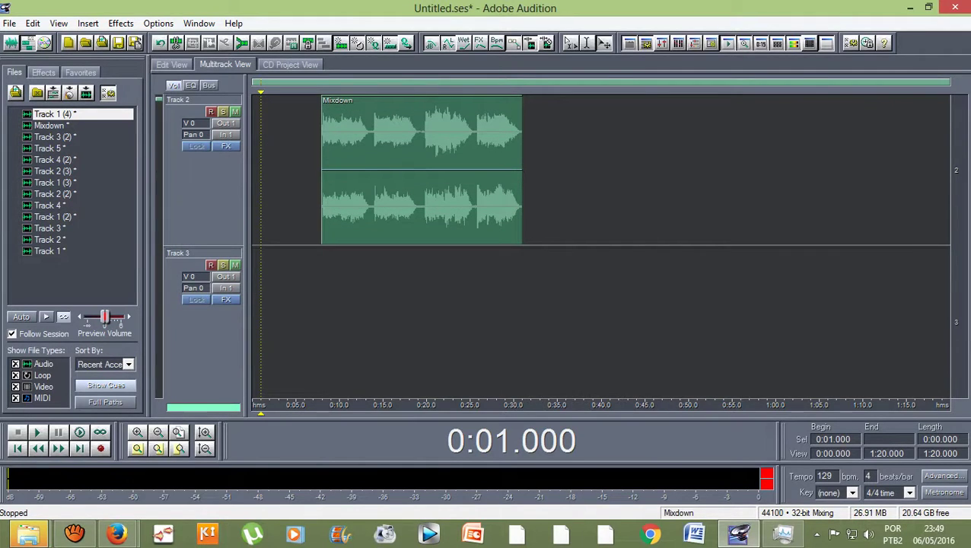
left_click(202, 190)
scroll(203, 190, "up", 1)
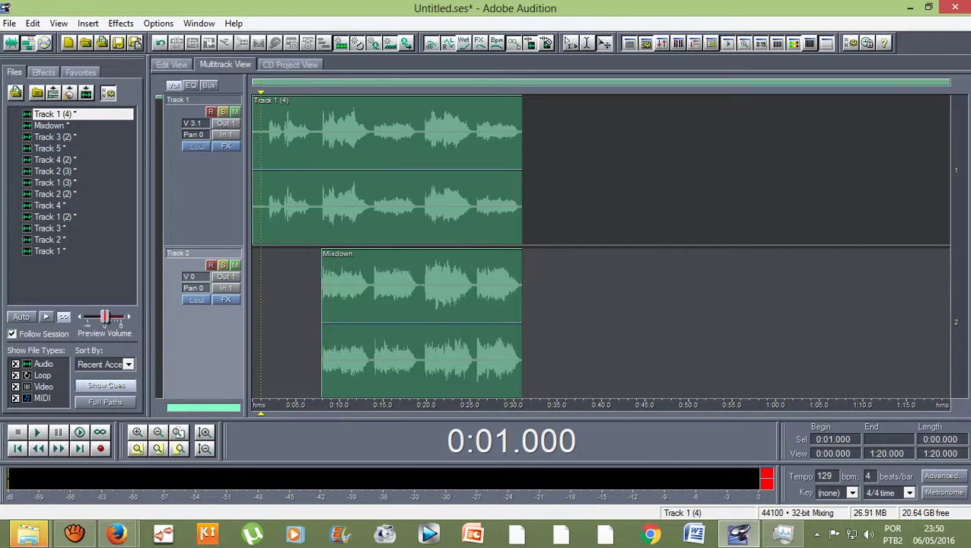
left_click_drag(260, 92, 322, 92)
scroll(600, 246, "down", 1)
scroll(600, 246, "up", 1)
left_click_drag(322, 92, 410, 92)
scroll(601, 246, "down", 1)
scroll(457, 169, "up", 1)
mouse_move(387, 169)
left_mouse_down()
mouse_move(397, 169)
mouse_move(387, 169)
left_mouse_up()
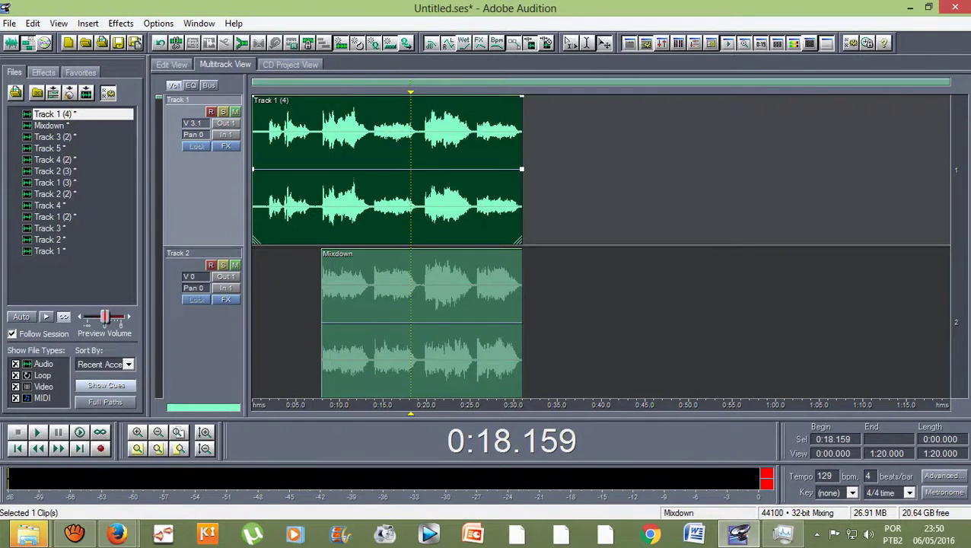
Step: Copy the Mixdown's second phrase, from 0:14.000 to 0:19.000, into a new audio file
left_click(386, 322)
left_click(387, 323)
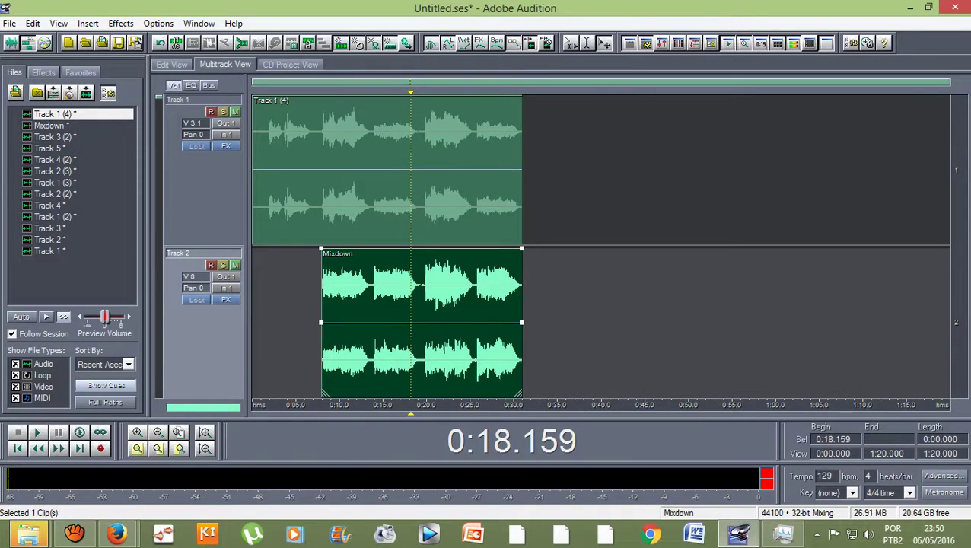
double_click(411, 323)
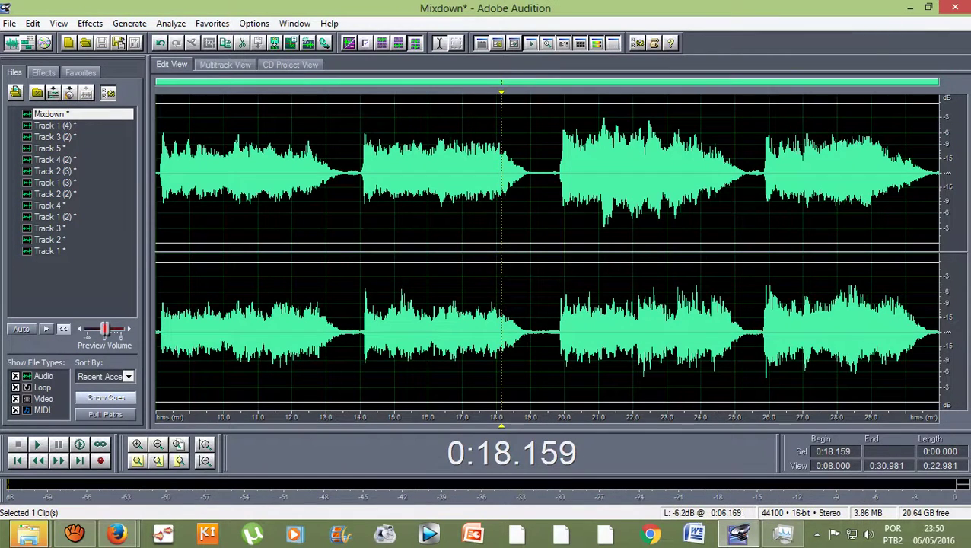
left_click_drag(359, 252, 410, 251)
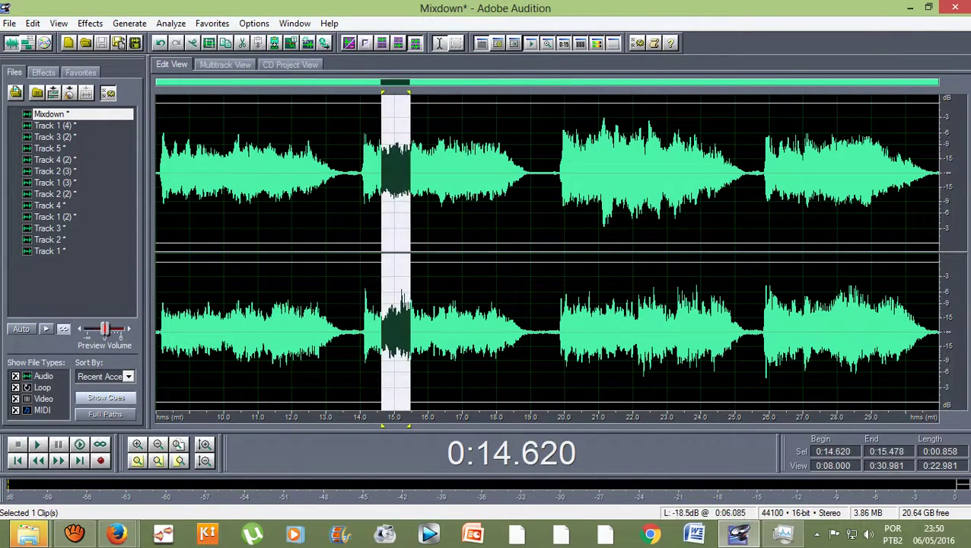
left_click_drag(360, 176, 530, 175)
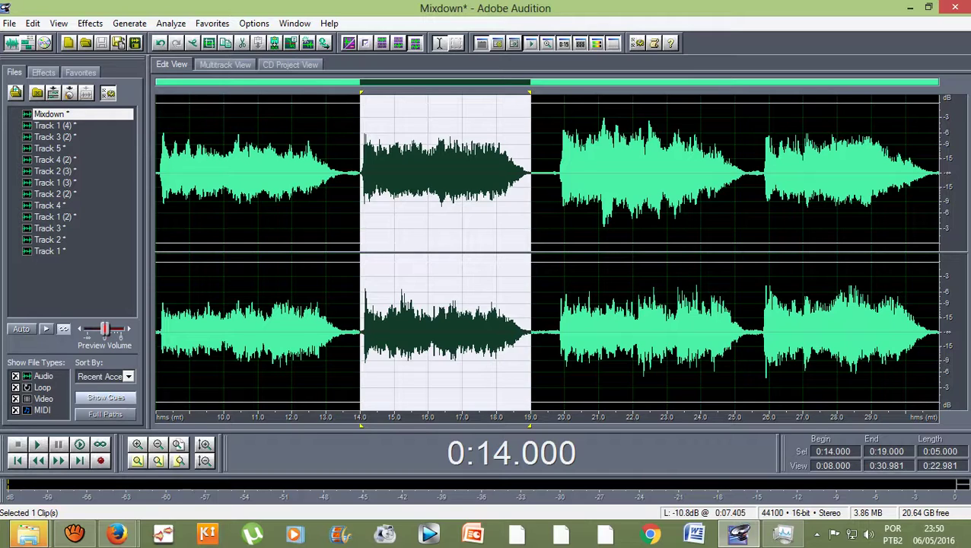
right_click(409, 161)
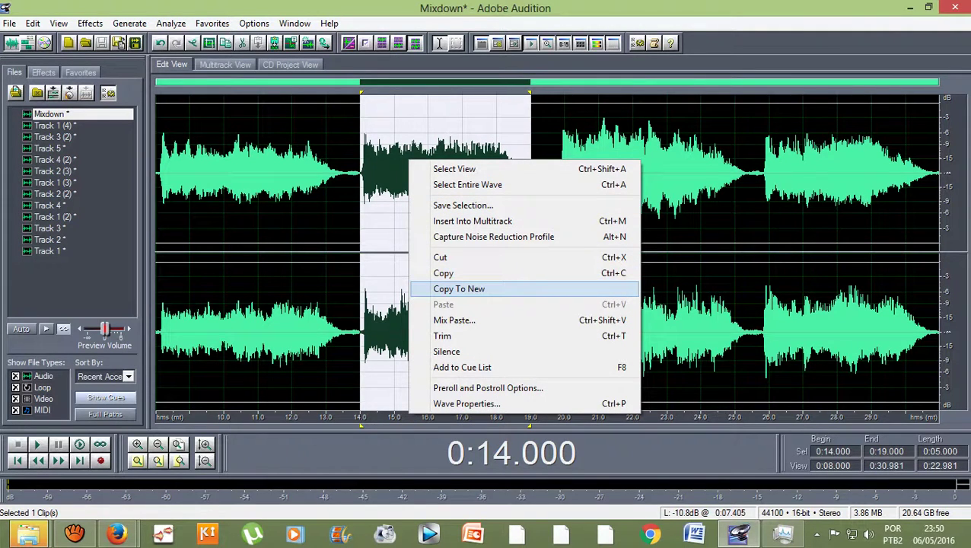
left_click(458, 288)
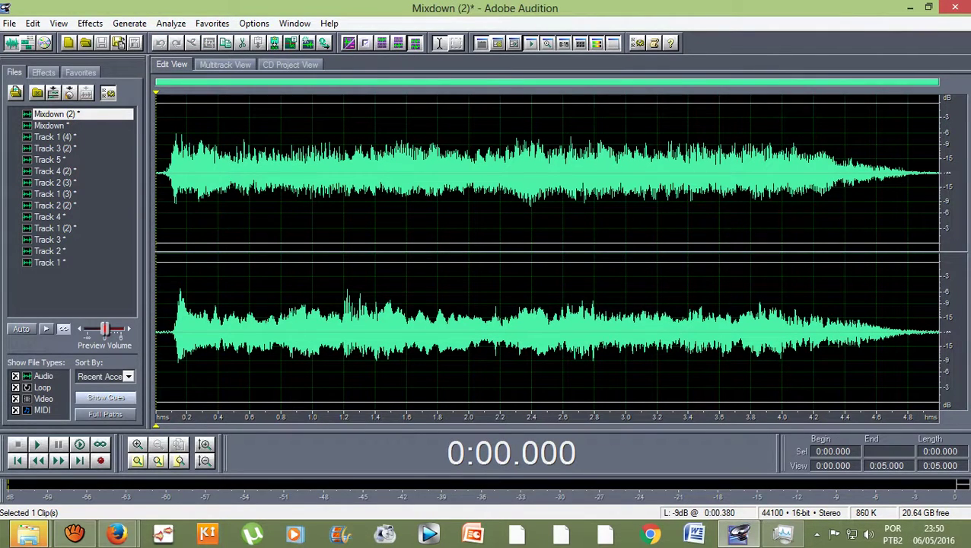
Step: Return to the multitrack session and pan Track 2 fully to the right, R 100
left_click(224, 64)
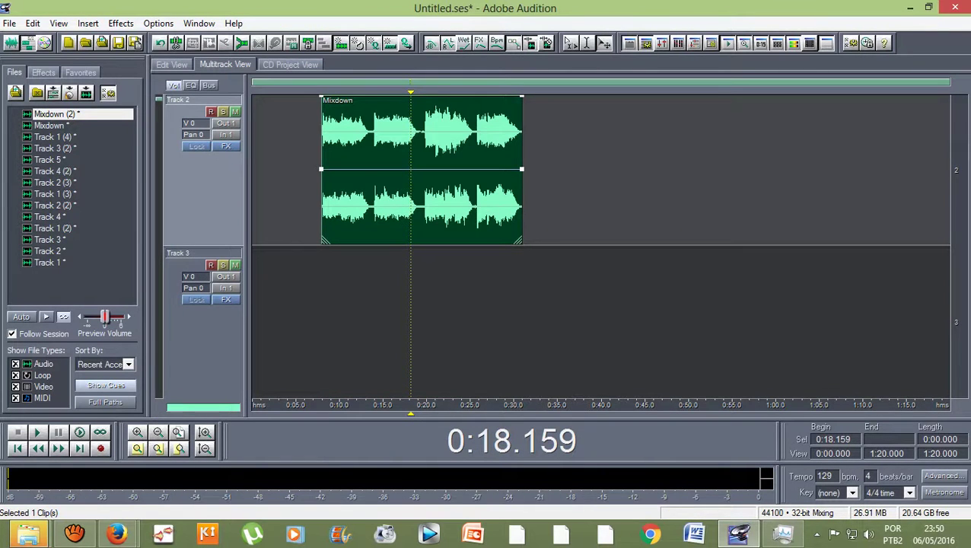
left_click_drag(194, 134, 271, 134)
left_click_drag(422, 169, 446, 169)
left_click(447, 322)
scroll(601, 245, "up", 2)
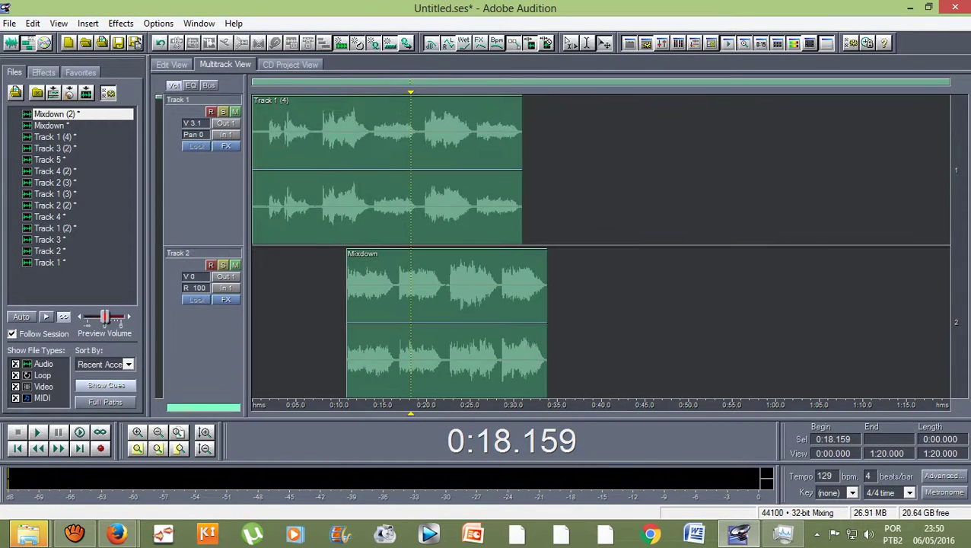
key("ctrl+z")
scroll(600, 245, "down", 1)
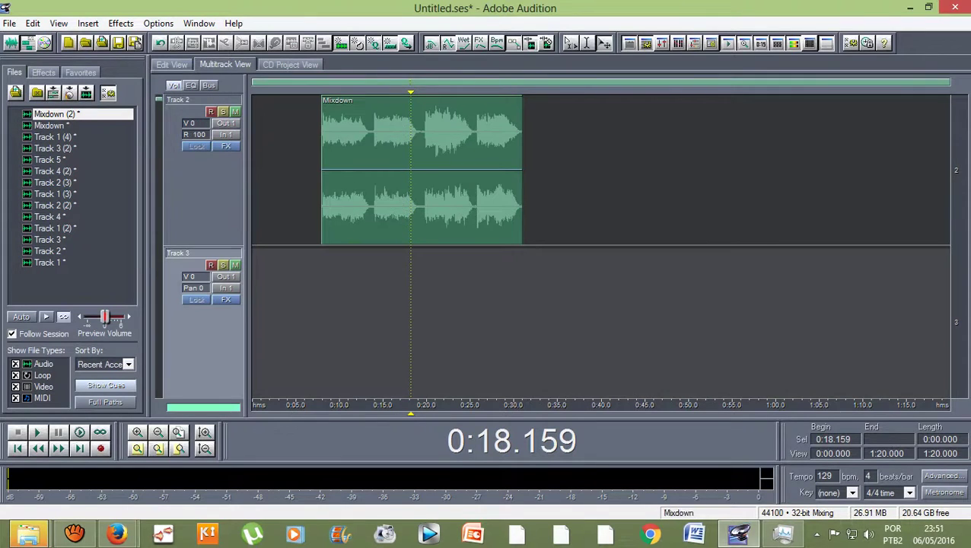
key("alt+Down")
scroll(600, 245, "up", 2)
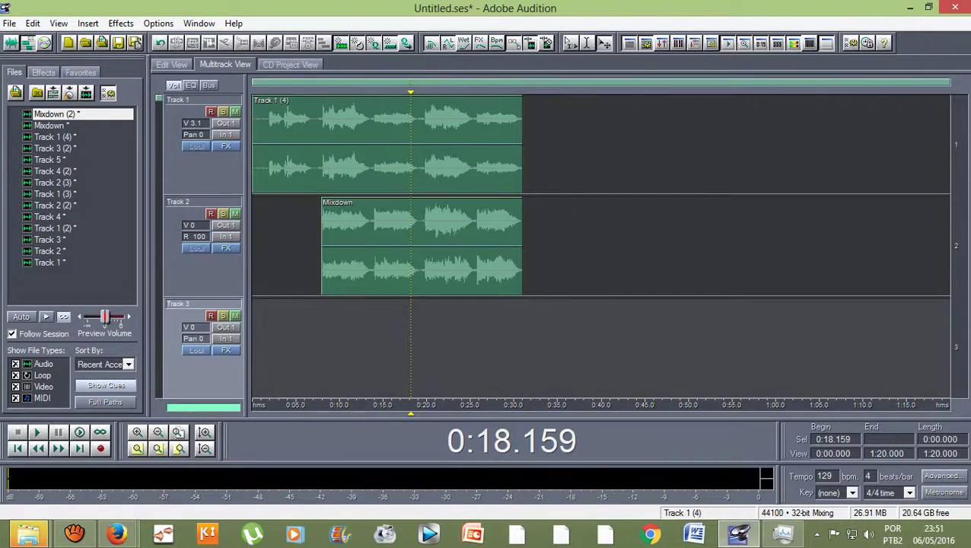
left_click_drag(83, 125, 82, 262)
left_click_drag(343, 245, 272, 144)
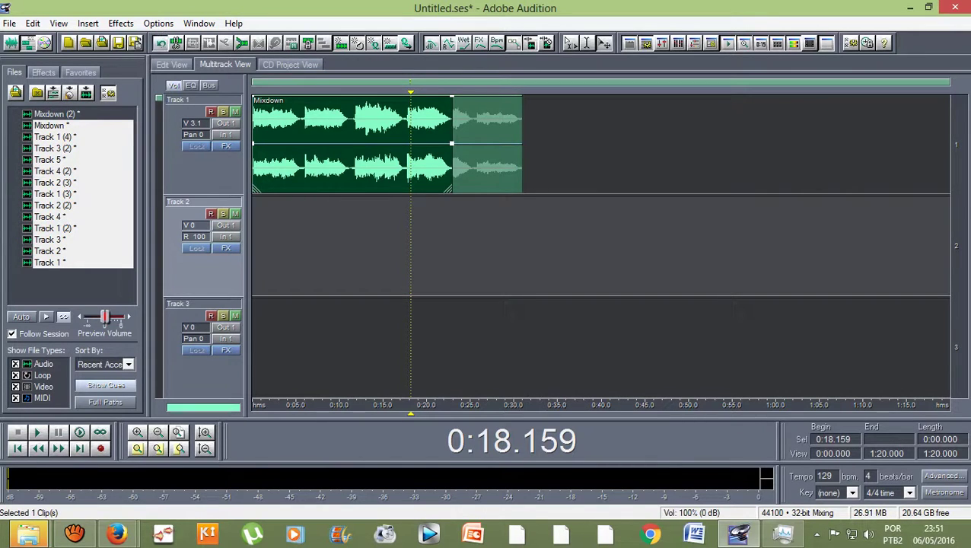
left_click(160, 43)
left_click(519, 311)
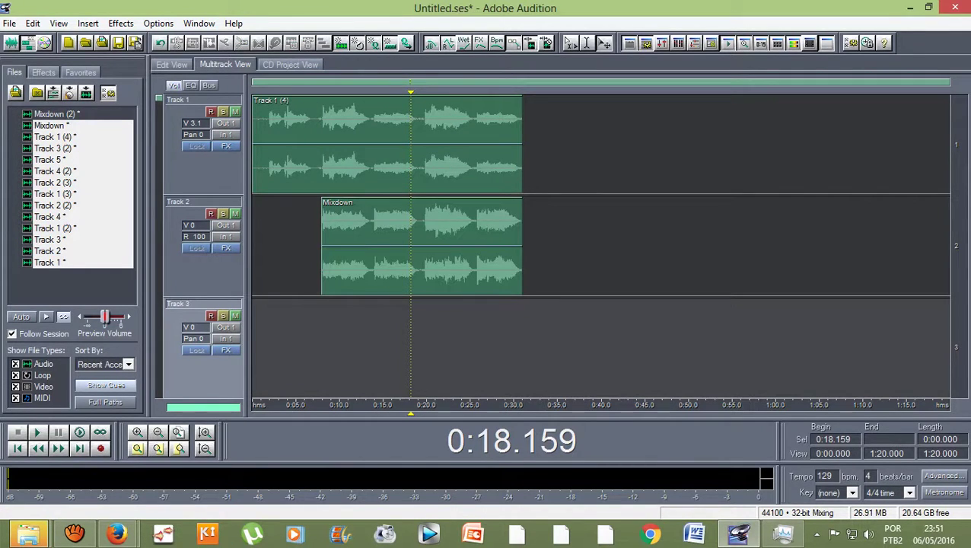
Step: Examine the copied Mixdown (2) phrase in the waveform editor and return to the multitrack session
left_click(57, 113)
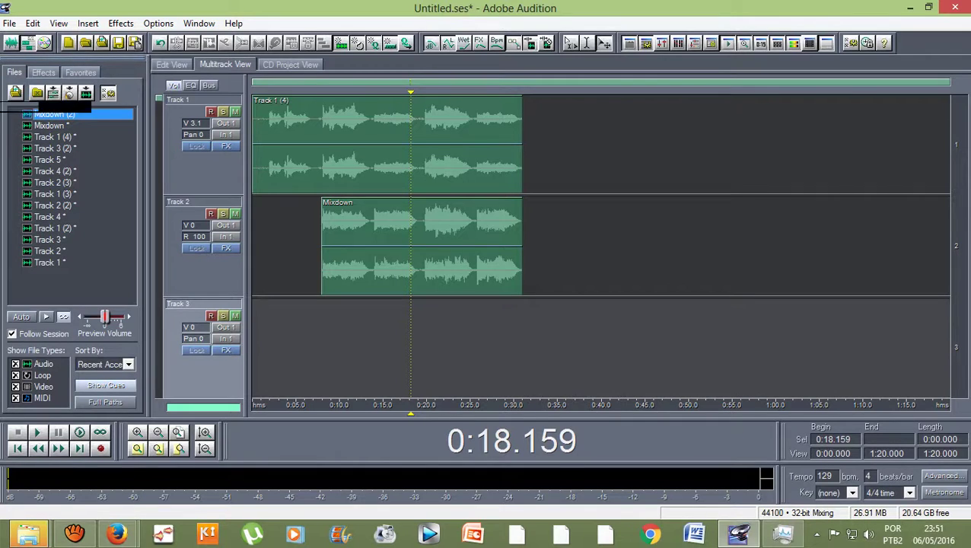
left_click_drag(295, 207, 450, 282)
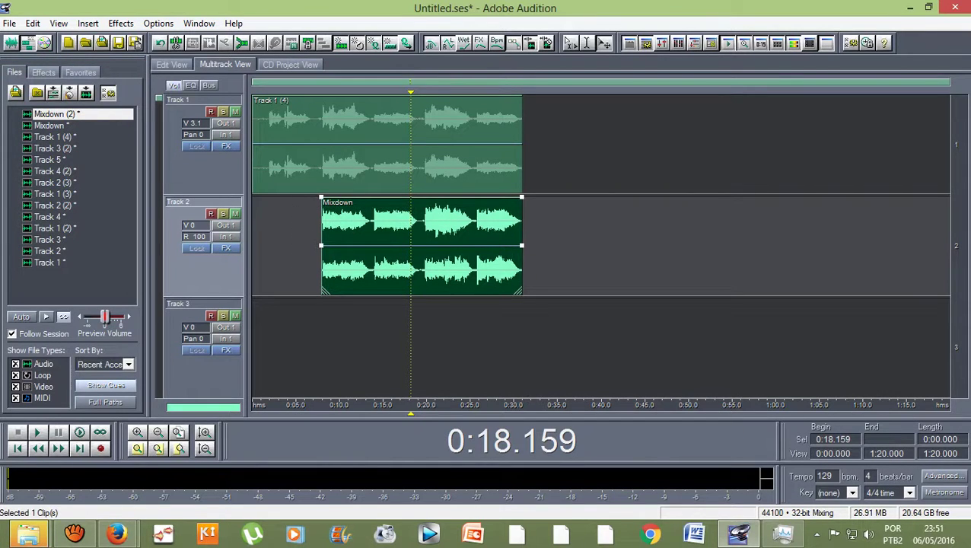
mouse_move(76, 125)
left_mouse_down()
mouse_move(76, 182)
mouse_move(76, 114)
left_mouse_up()
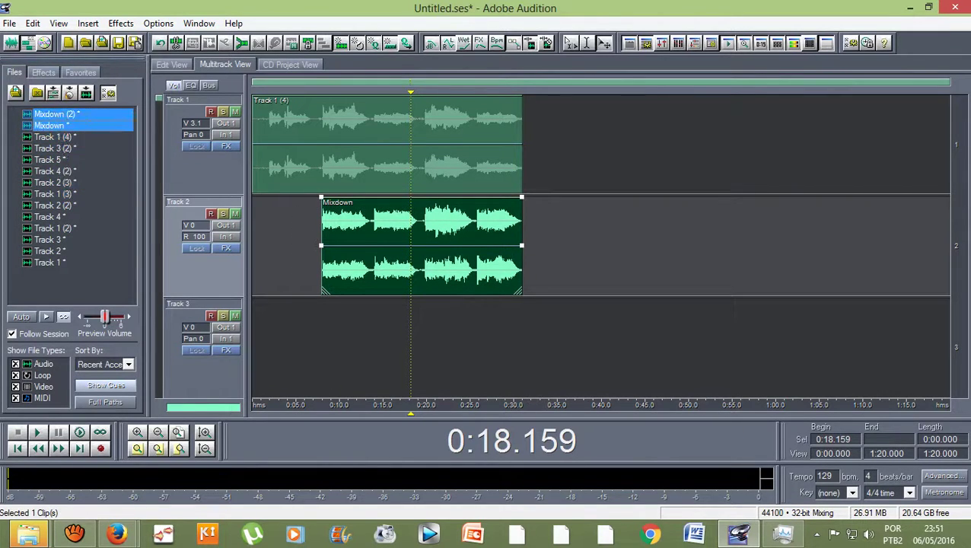
key("shift+Up")
double_click(56, 113)
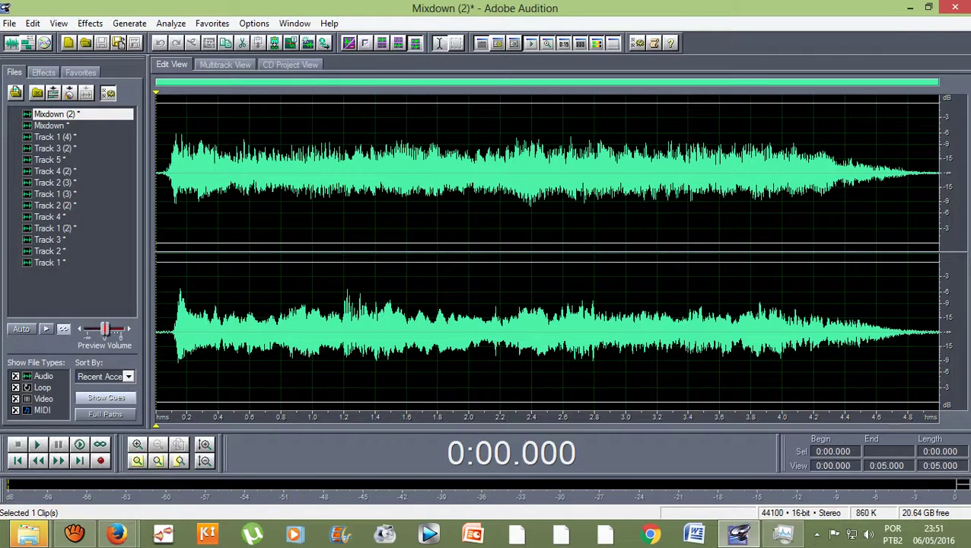
left_click(224, 64)
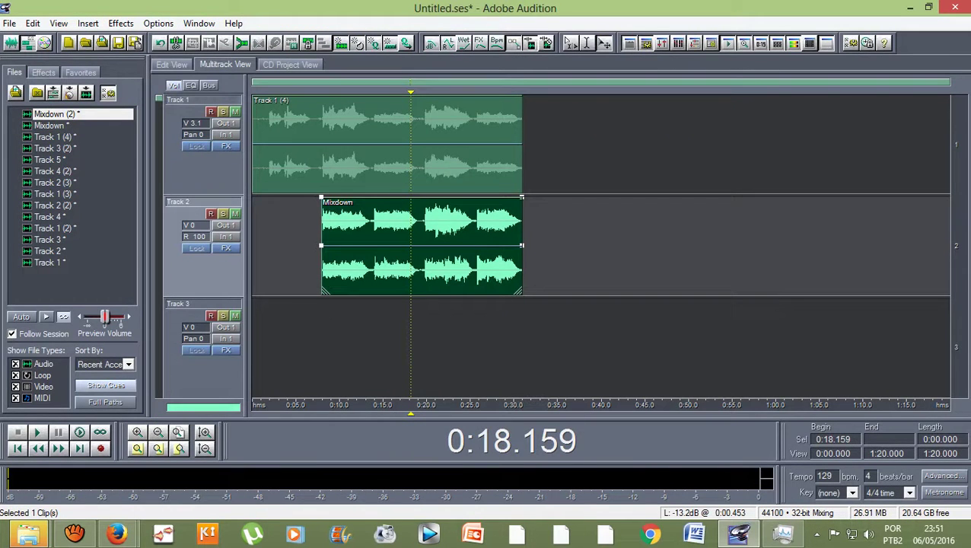
Step: Insert the Mixdown (2) file as a clip on Track 3 at about 0:23
left_click_drag(56, 114, 174, 162)
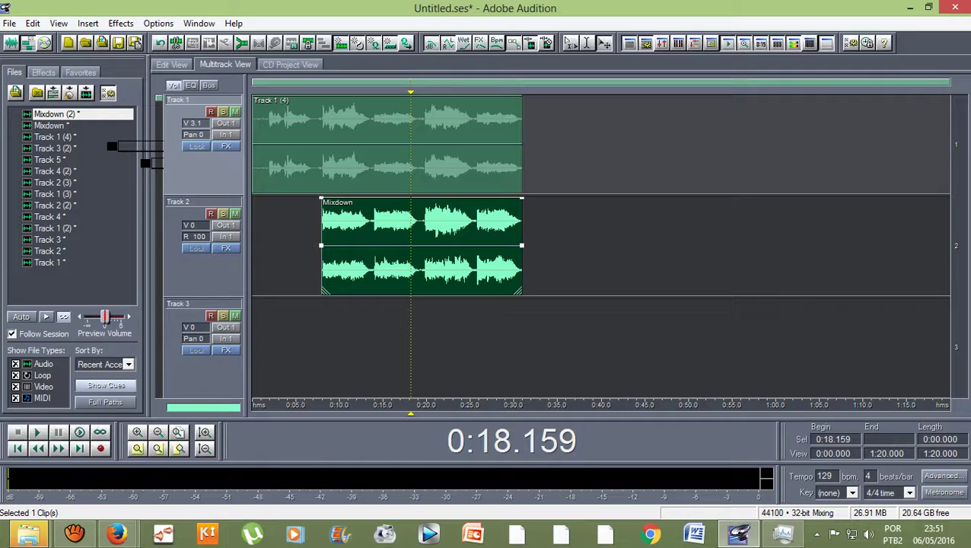
left_click_drag(174, 162, 454, 315)
scroll(472, 258, "down", 2)
scroll(472, 259, "up", 1)
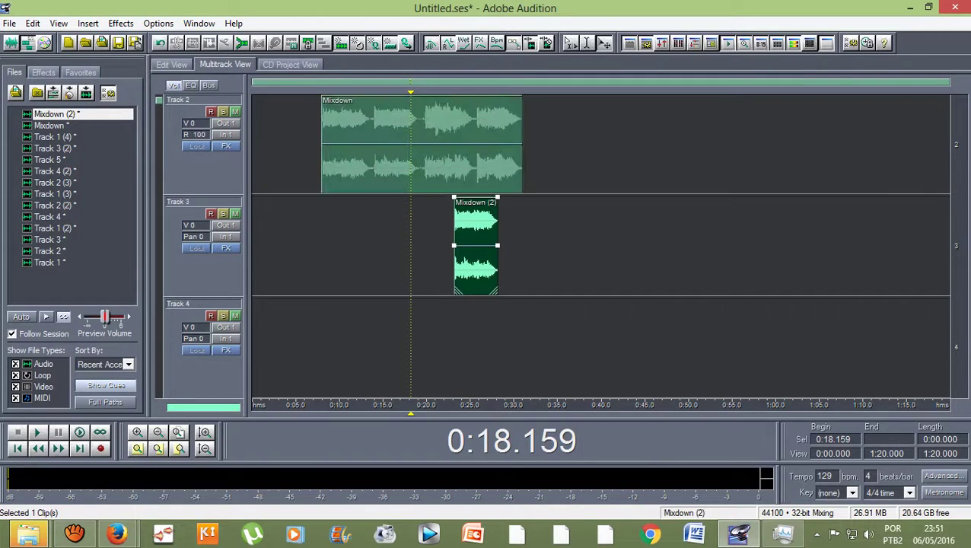
scroll(601, 244, "up", 1)
scroll(472, 145, "up", 3)
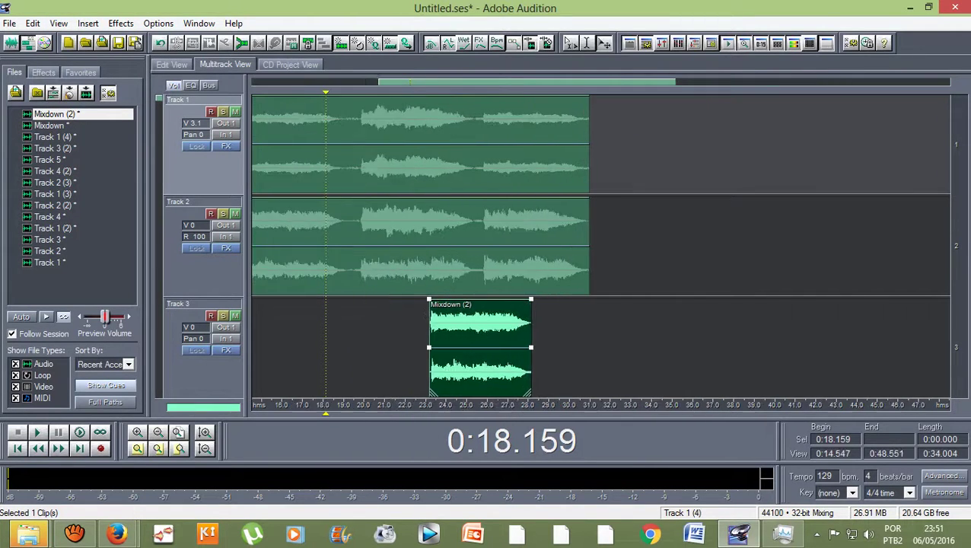
Step: Set the playback cursor to 0:25.534 and move the Mixdown (2) clip on Track 3 to about 0:25.8, beneath the Mixdown's last phrase
left_click_drag(470, 145, 477, 144)
scroll(478, 144, "up", 2)
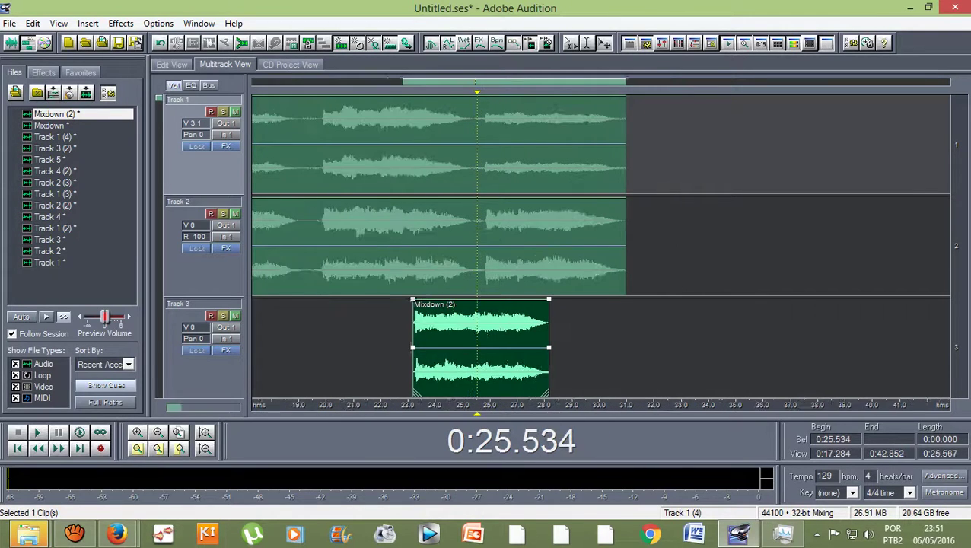
right_click(478, 342)
left_click_drag(478, 342, 570, 343)
scroll(571, 342, "down", 1)
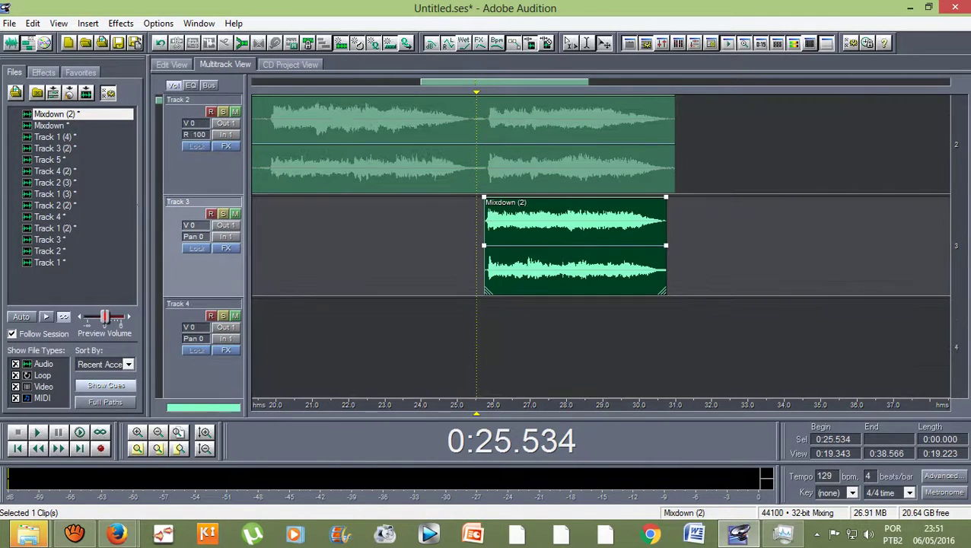
Step: Fine-align the onset of the Mixdown (2) clip with the onset of the last phrase on Track 2, near 0:25.87
scroll(495, 145, "up", 3)
scroll(478, 243, "up", 11)
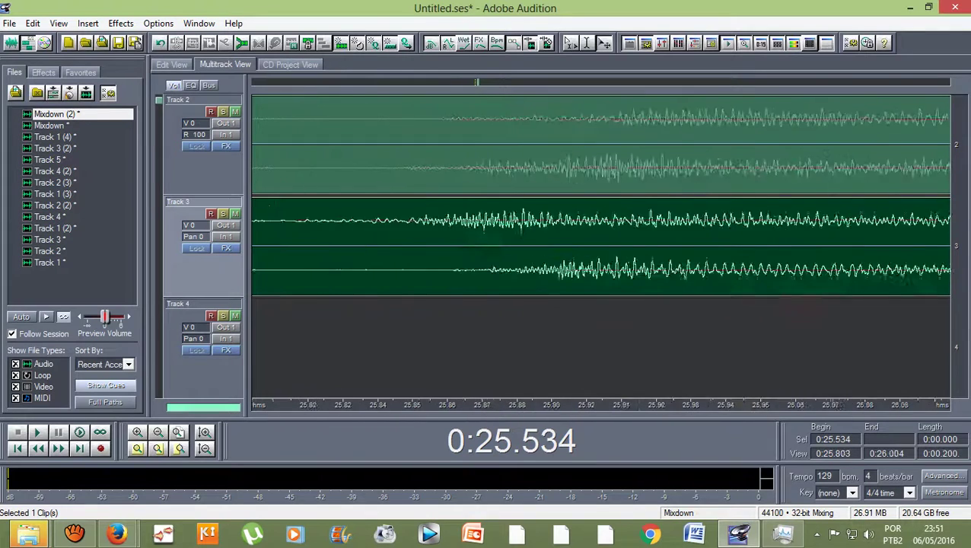
left_click_drag(478, 243, 630, 243)
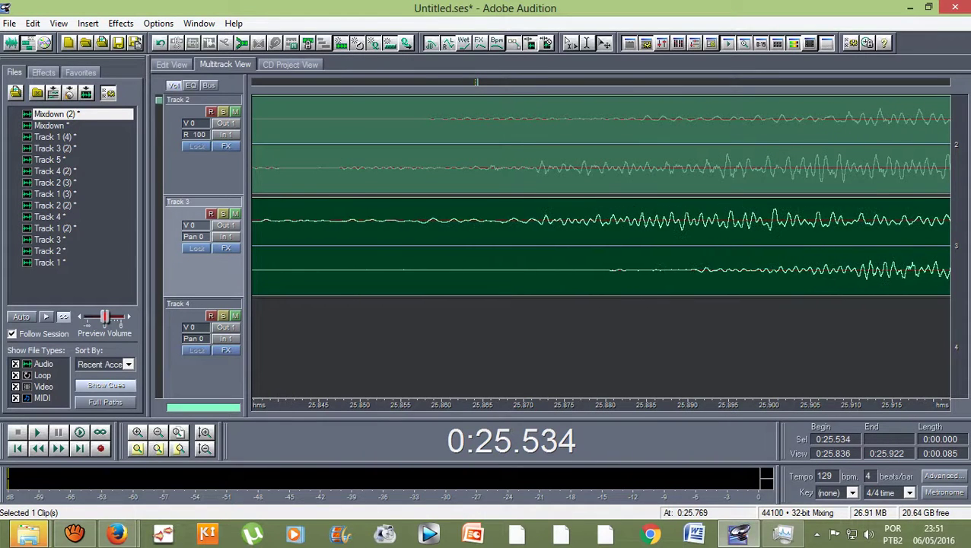
scroll(546, 144, "up", 1)
scroll(553, 243, "up", 2)
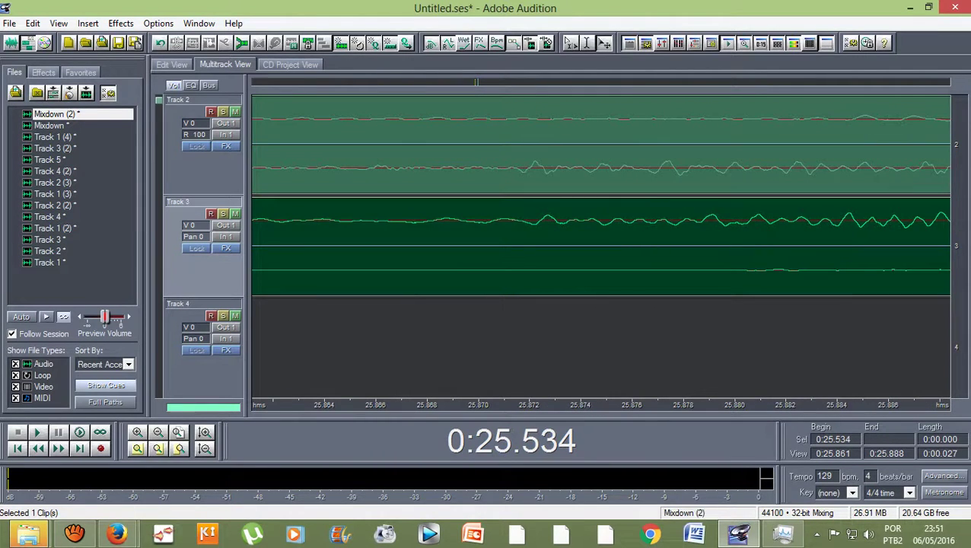
left_click_drag(553, 243, 560, 243)
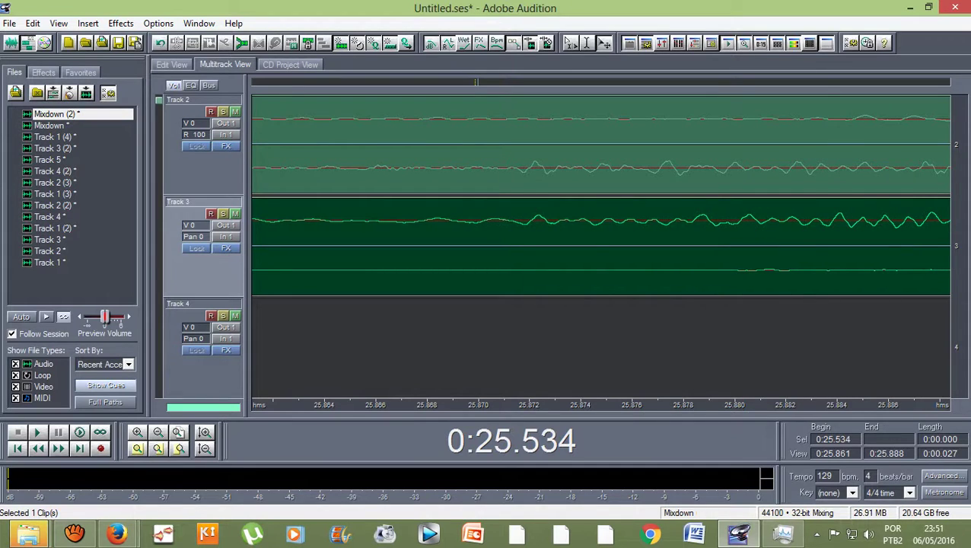
scroll(428, 290, "down", 9)
scroll(429, 290, "down", 6)
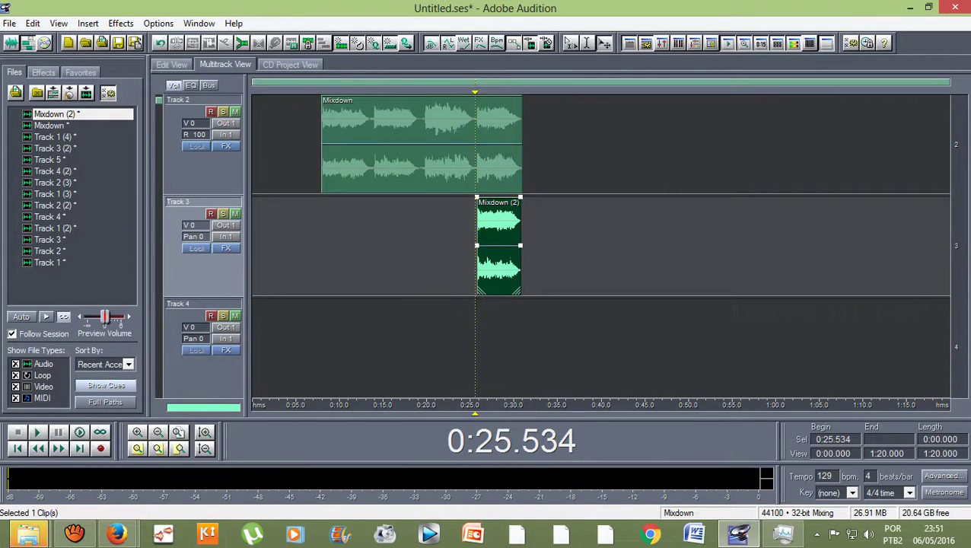
Step: Trim the end of the Mixdown clip on Track 2 back to where Mixdown (2) begins, and play the transition from 0:20.000
scroll(481, 190, "up", 2)
left_click(533, 175)
left_click_drag(554, 188, 473, 187)
scroll(473, 188, "up", 1)
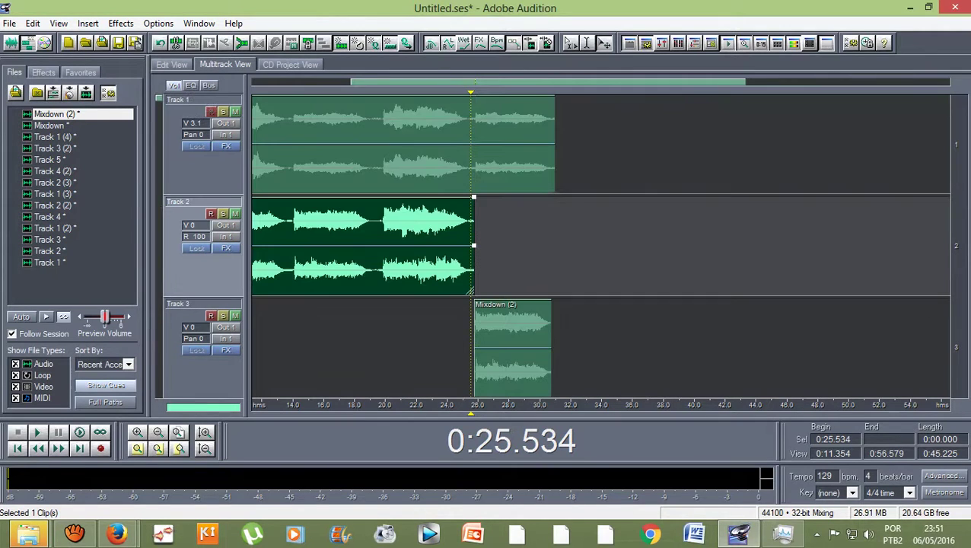
scroll(479, 145, "down", 1)
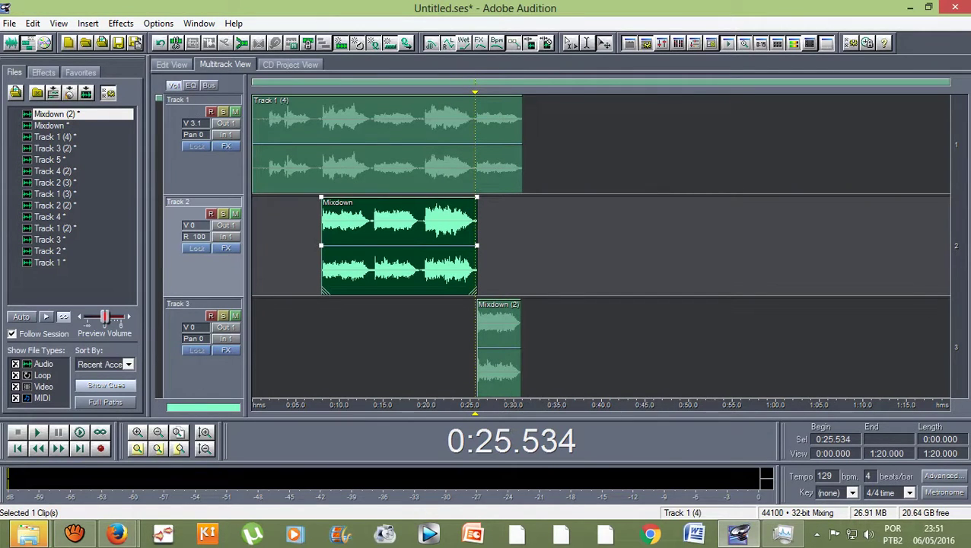
left_click_drag(475, 92, 426, 92)
key("space")
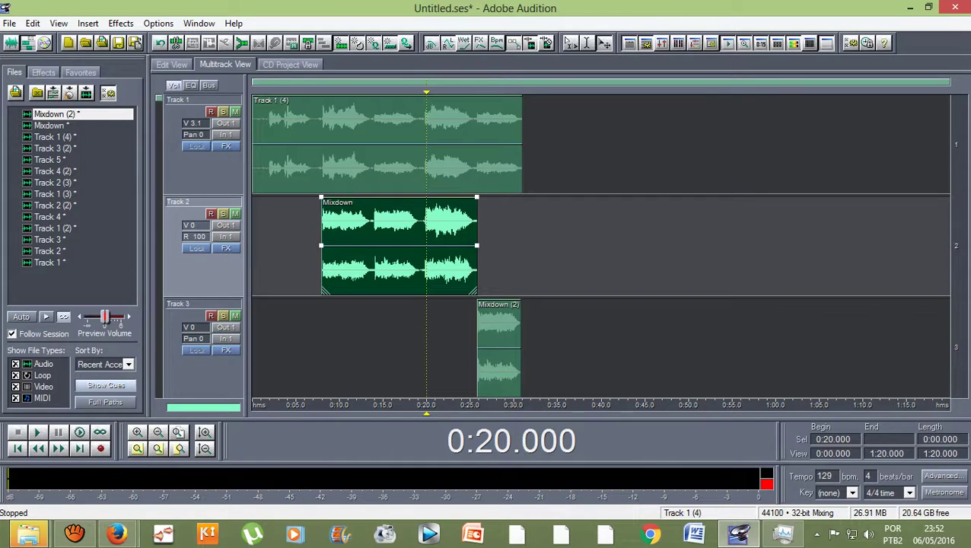
Step: Trim the silence off the beginning of the Track 1 clip, up to about 0:01.7
key("Home")
left_click(289, 143)
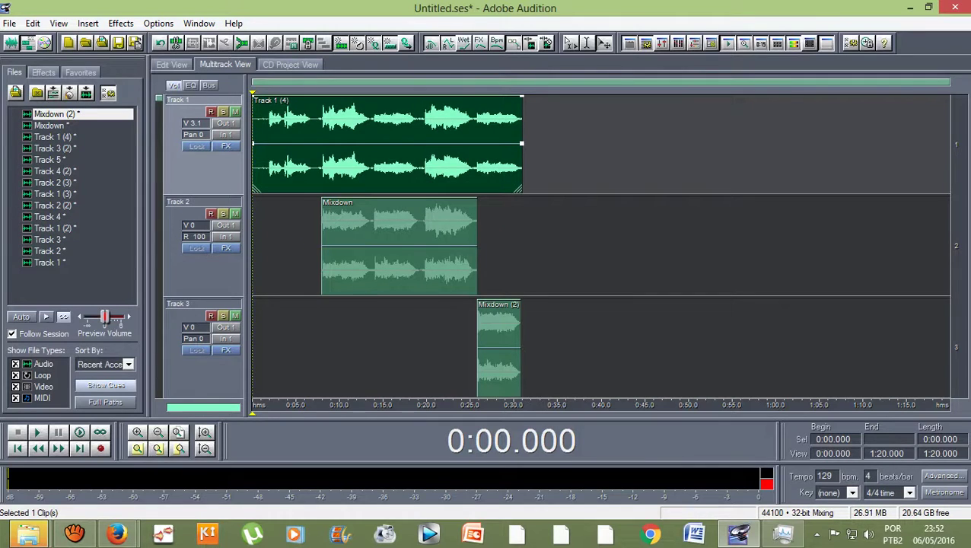
left_click_drag(253, 143, 259, 143)
left_click_drag(260, 188, 267, 188)
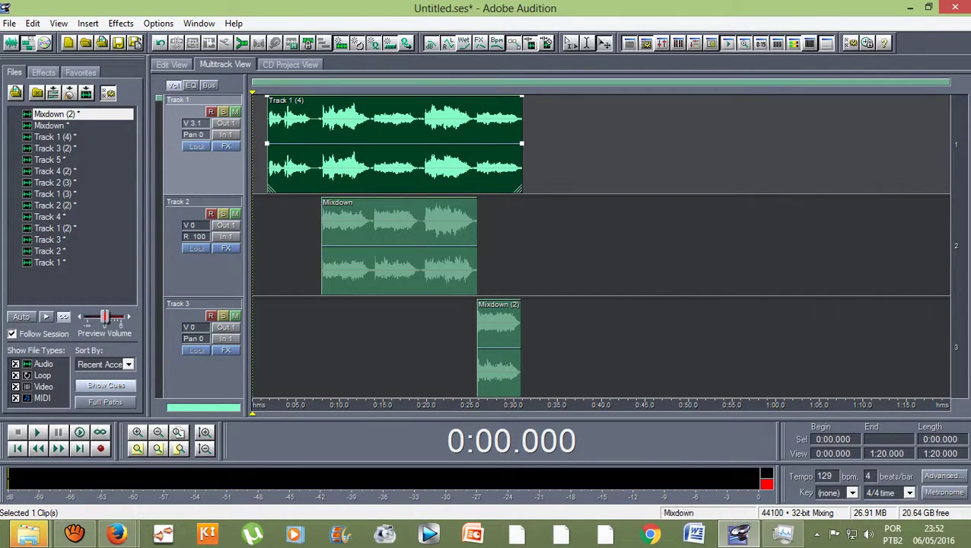
Step: Select the clips on Tracks 1, 2 and 3 and move them together so Track 1 starts at 0:00.000
left_click(398, 245, "ctrl")
left_click(498, 347, "ctrl")
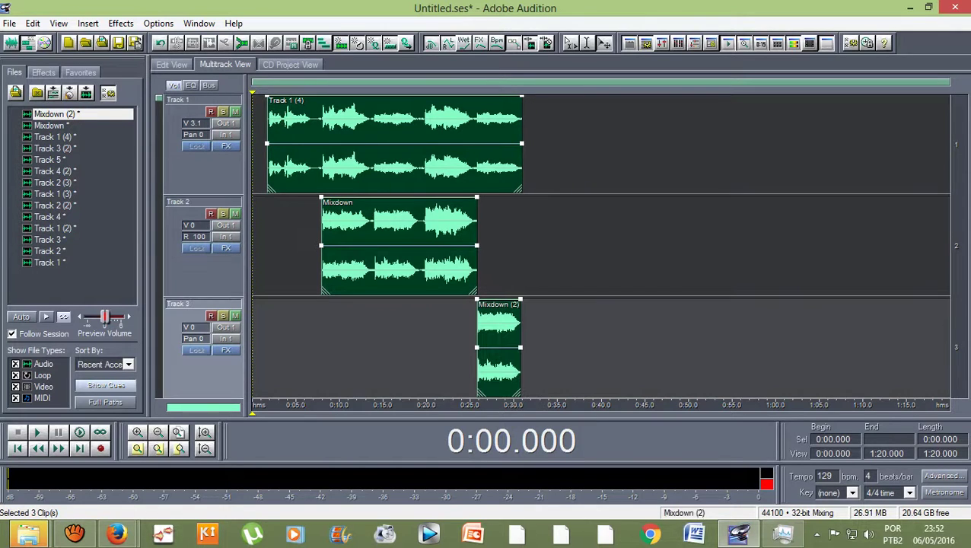
left_click_drag(410, 156, 396, 156)
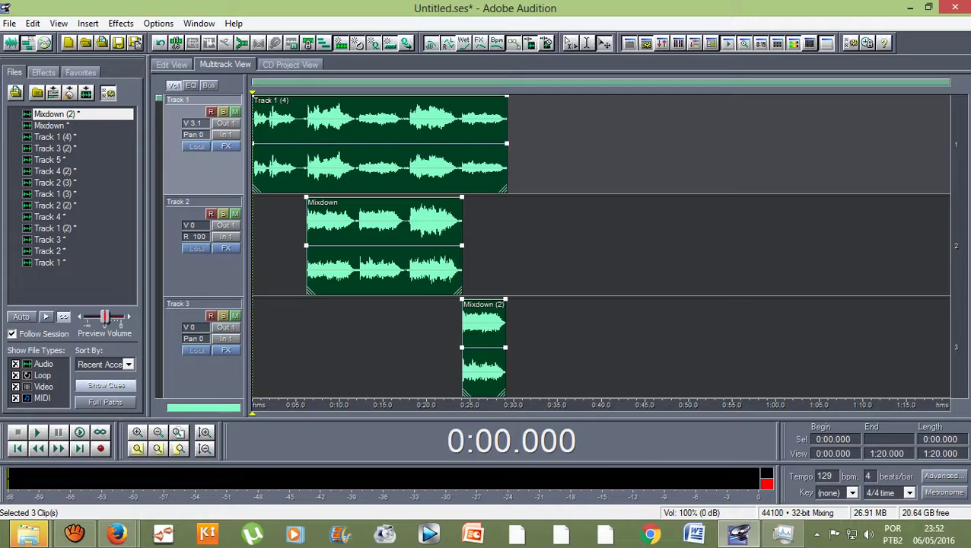
Step: Play the arranged session from the beginning and switch to aTube Catcher
key("space")
scroll(195, 200, "down", 1)
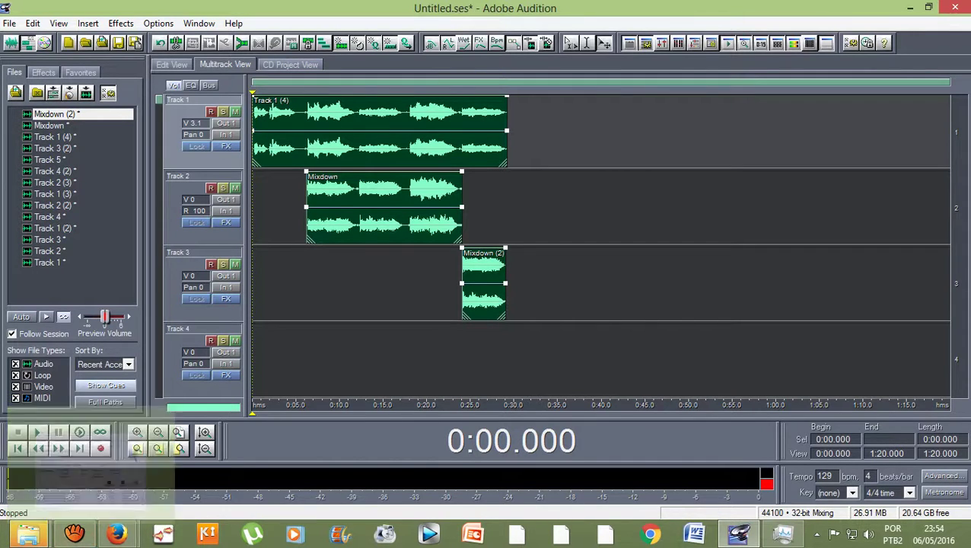
left_click(73, 533)
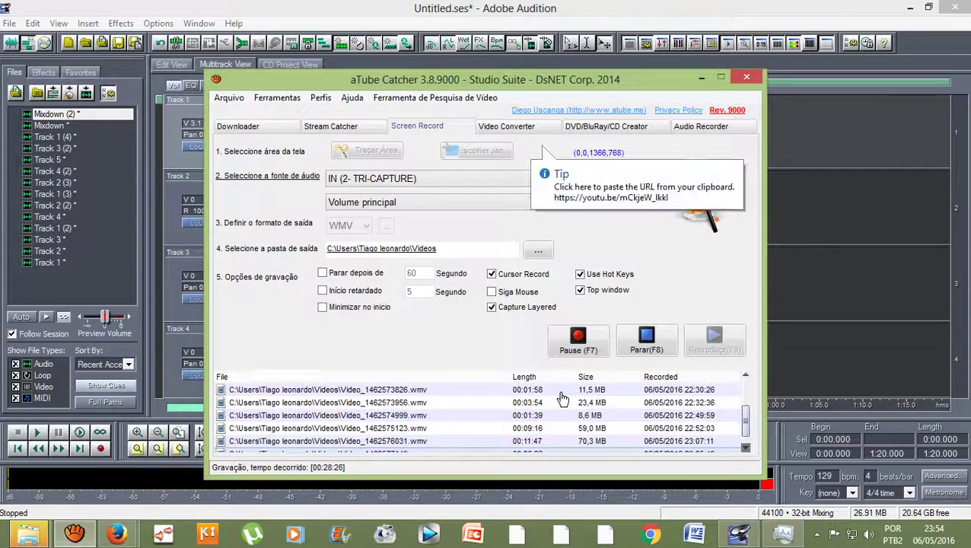